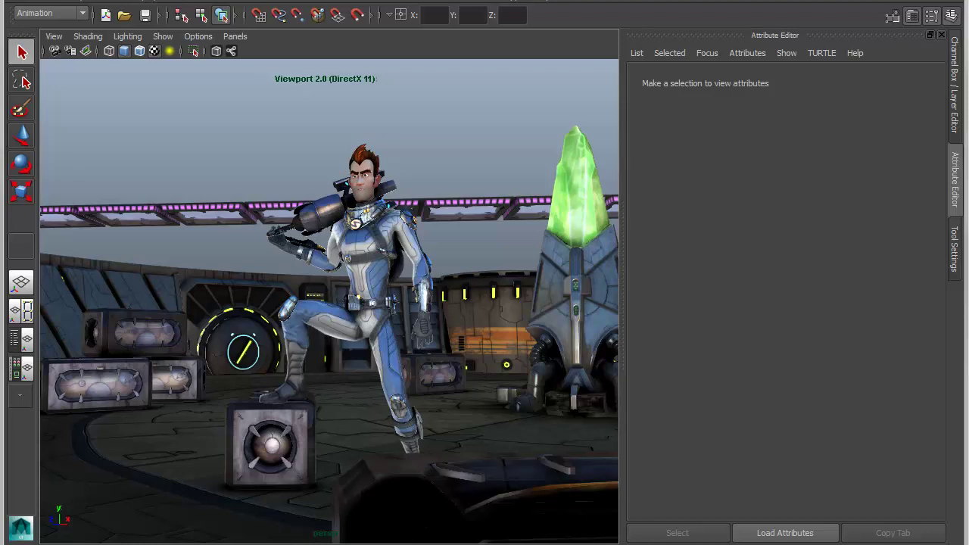
Examine the dx11_MegaGun shader's lighting and diffuse parameters on the character's gun.
{"action": "right_click_drag", "start_coordinate": [456, 474], "coordinate": [478, 476], "text": "alt"}
{"action": "middle_click_drag", "start_coordinate": [478, 476], "coordinate": [435, 463], "text": "alt"}
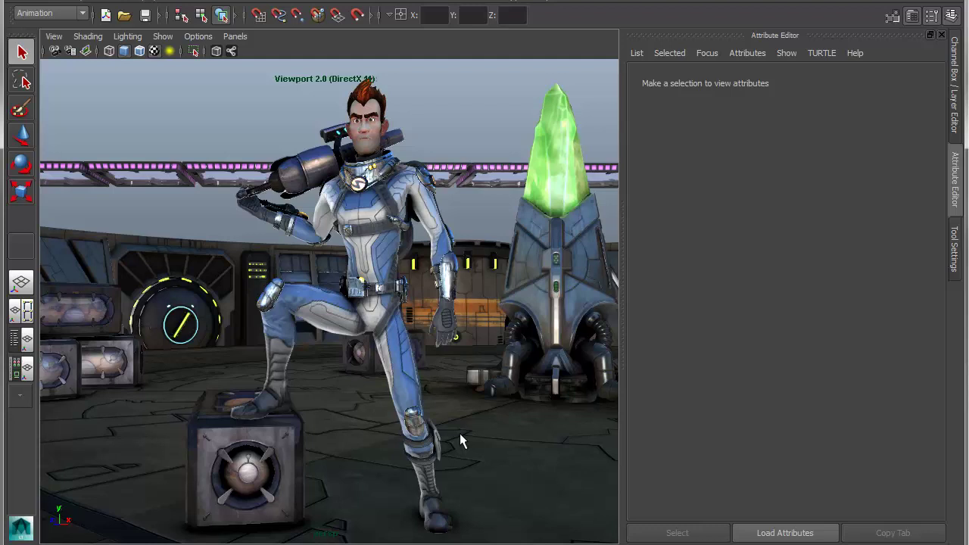
{"action": "left_click", "coordinate": [314, 180]}
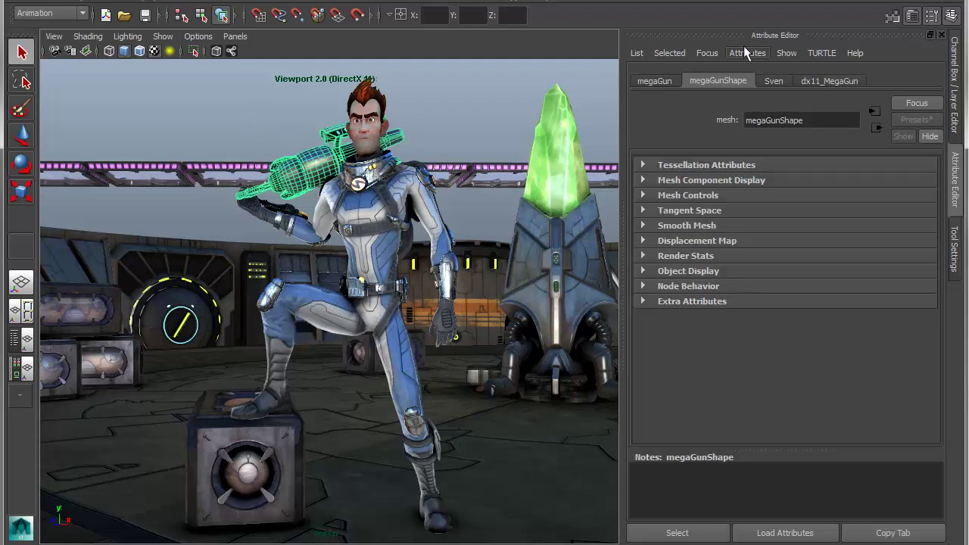
{"action": "left_click", "coordinate": [833, 80]}
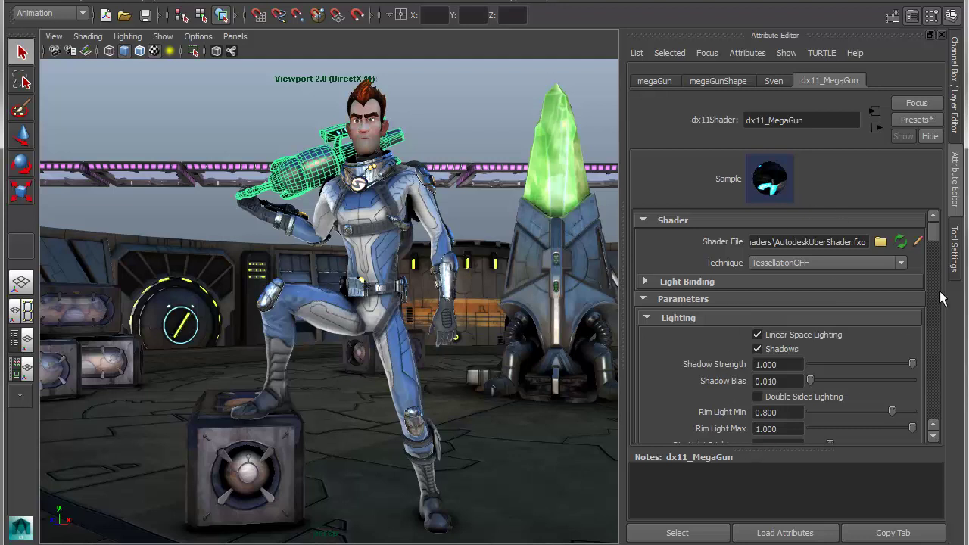
{"action": "left_click_drag", "start_coordinate": [935, 239], "coordinate": [934, 258]}
{"action": "scroll", "coordinate": [766, 333], "scroll_direction": "down", "scroll_amount": 5}
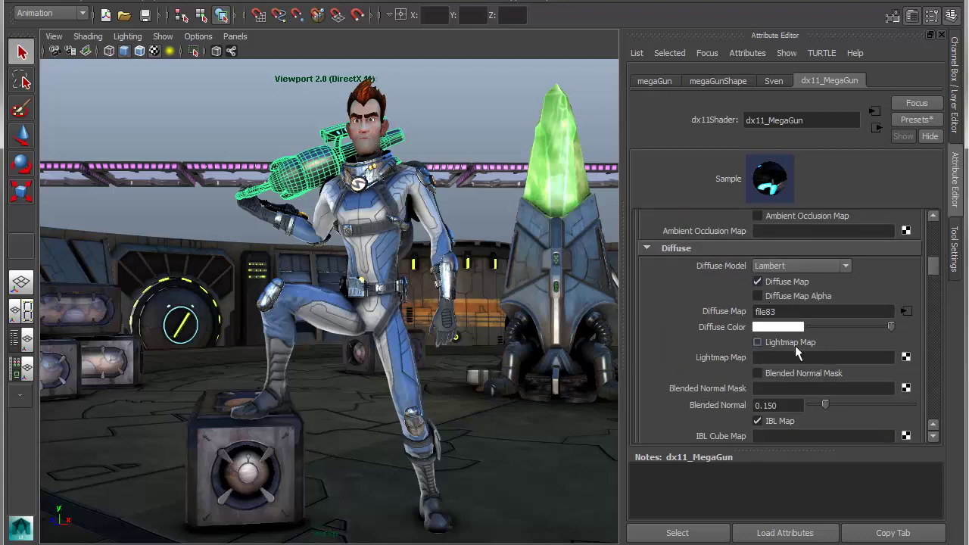
{"action": "left_click", "coordinate": [481, 145]}
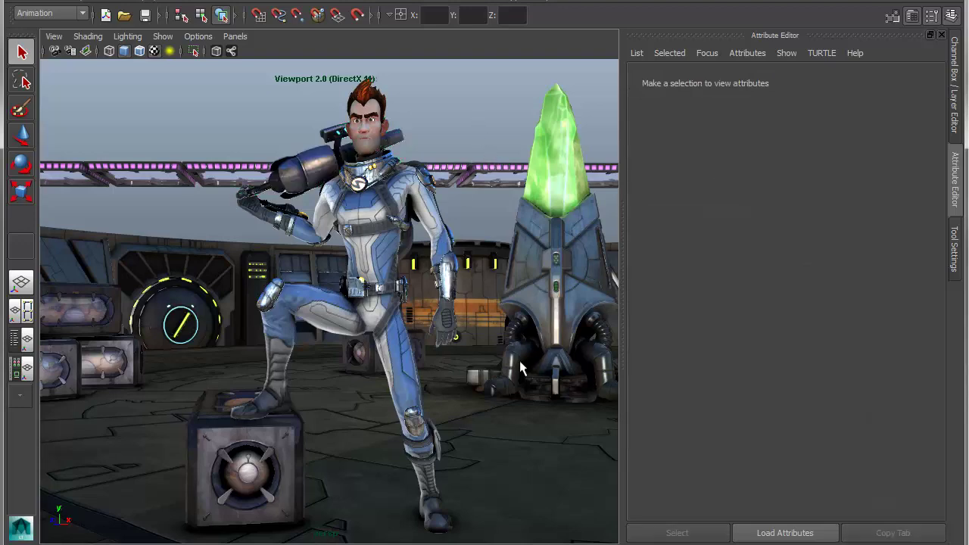
Hide the Level_bg display layer to clear the background wall behind the character.
{"action": "left_click_drag", "start_coordinate": [467, 293], "coordinate": [476, 342], "text": "alt"}
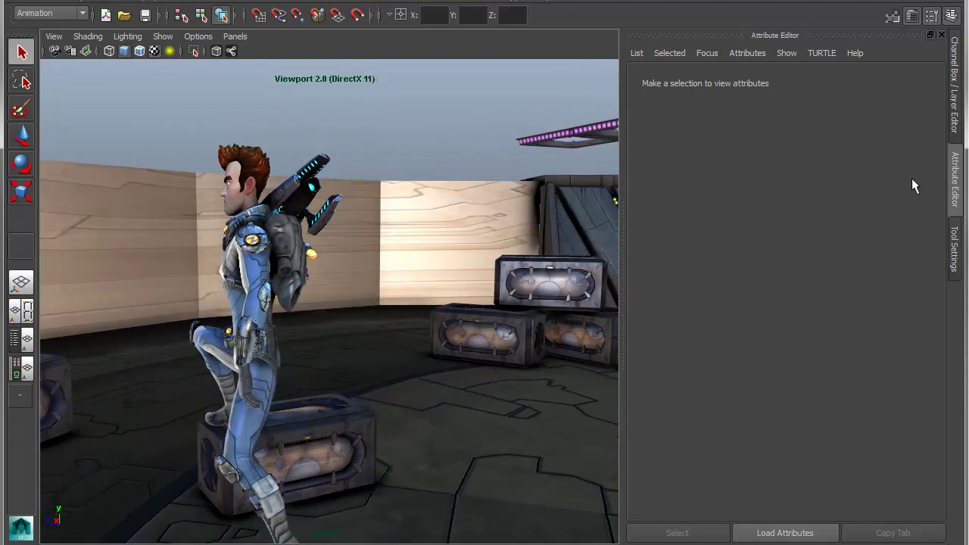
{"action": "left_click", "coordinate": [954, 83]}
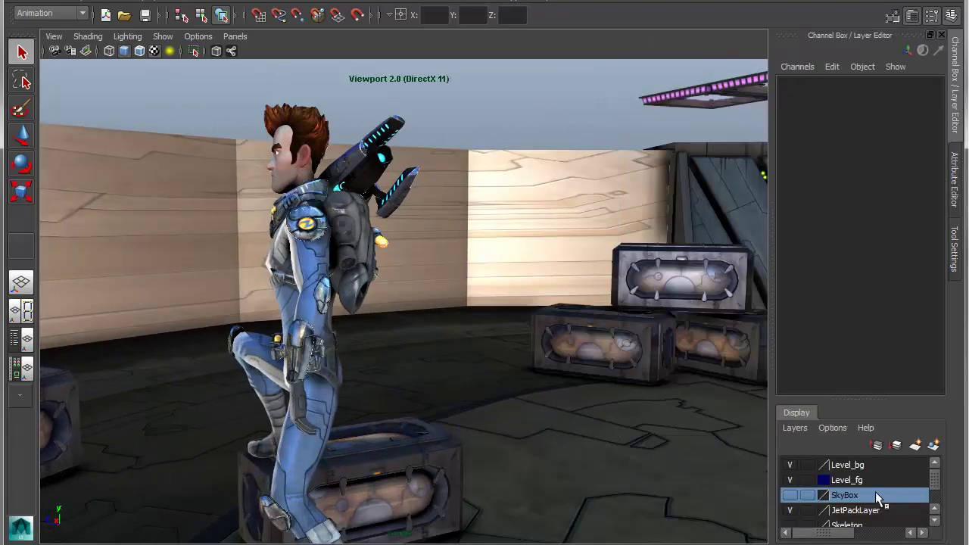
{"action": "left_click", "coordinate": [788, 478]}
{"action": "left_click", "coordinate": [789, 465]}
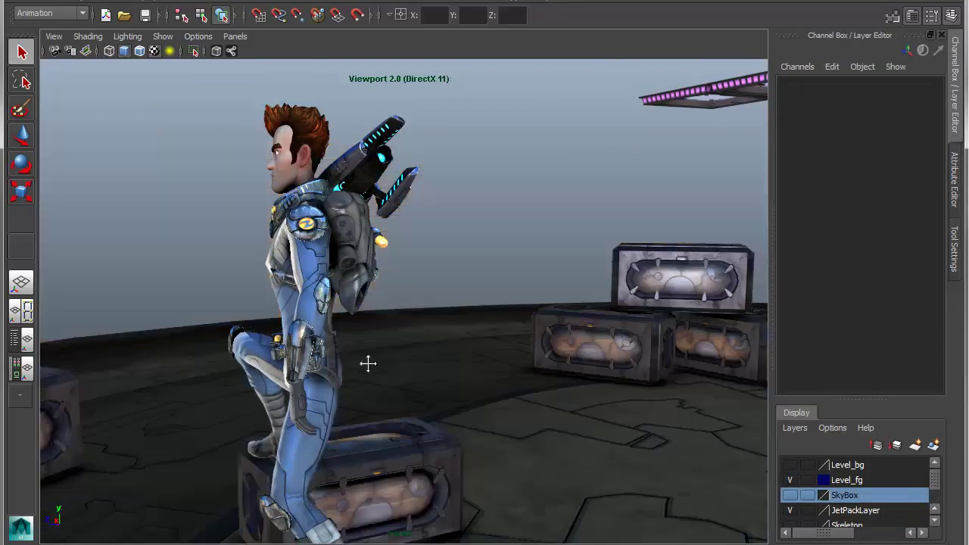
Pick the rocket tank on the character's jetpack and select its SFX_JetPack shader with its attributes shown.
{"action": "middle_click_drag", "start_coordinate": [386, 363], "coordinate": [541, 382], "text": "alt"}
{"action": "left_click_drag", "start_coordinate": [542, 382], "coordinate": [387, 385], "text": "alt"}
{"action": "middle_click_drag", "start_coordinate": [387, 384], "coordinate": [575, 385], "text": "alt"}
{"action": "right_click_drag", "start_coordinate": [575, 385], "coordinate": [666, 386], "text": "alt"}
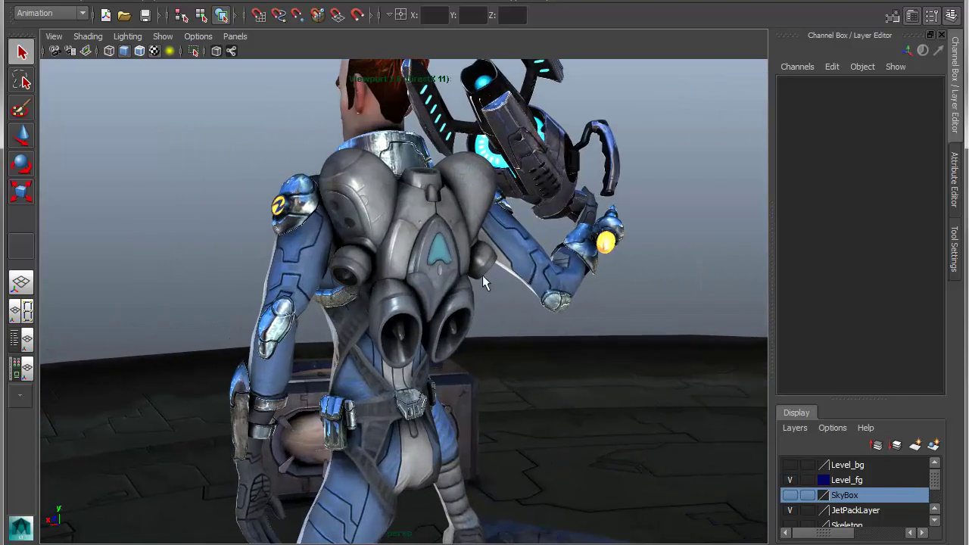
{"action": "left_click_drag", "start_coordinate": [444, 253], "coordinate": [394, 253], "text": "alt"}
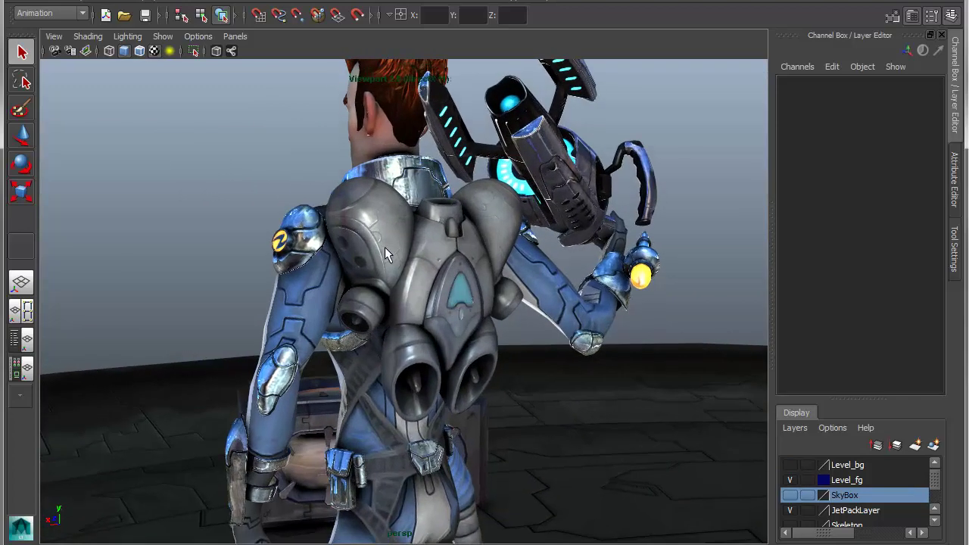
{"action": "left_click", "coordinate": [386, 250]}
{"action": "left_click", "coordinate": [955, 181]}
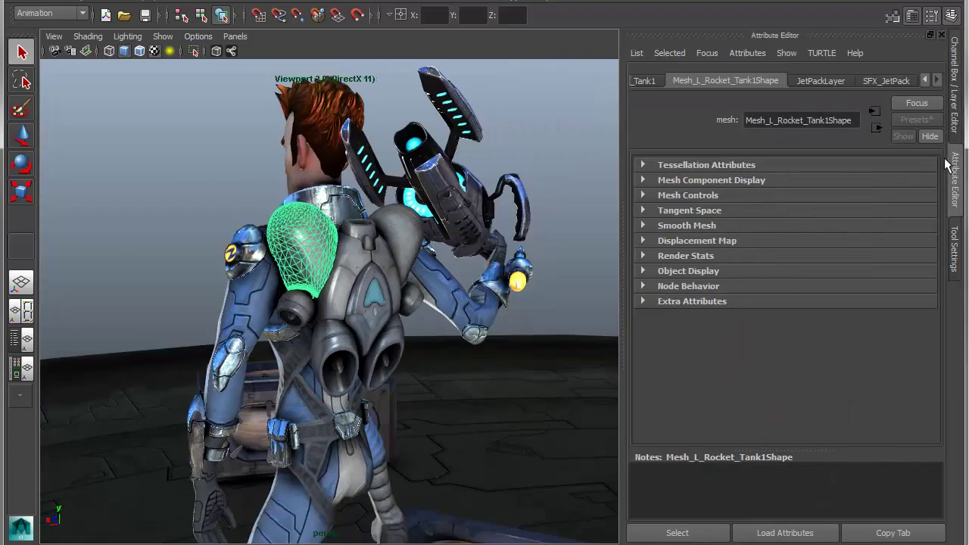
{"action": "left_click", "coordinate": [901, 81]}
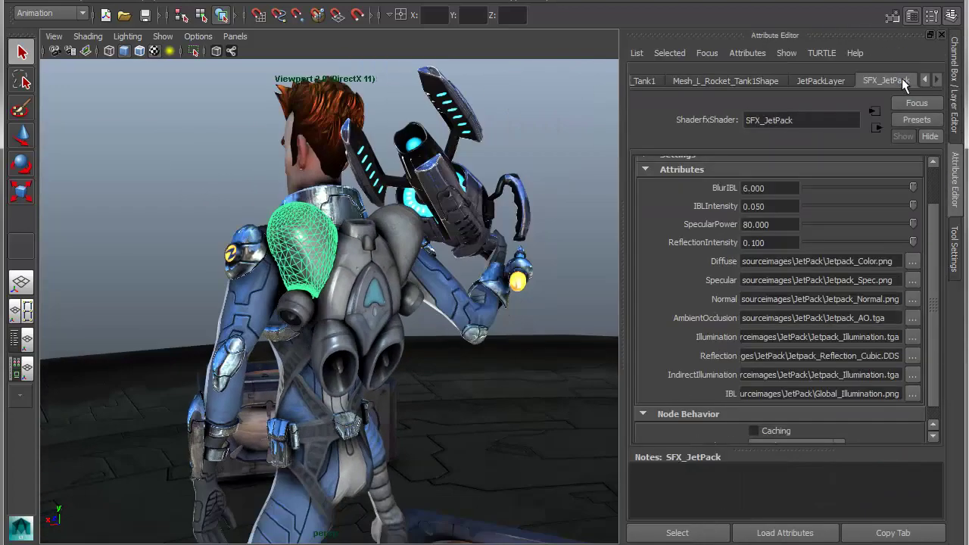
{"action": "left_click", "coordinate": [666, 533]}
{"action": "scroll", "coordinate": [848, 293], "scroll_direction": "up", "scroll_amount": 2}
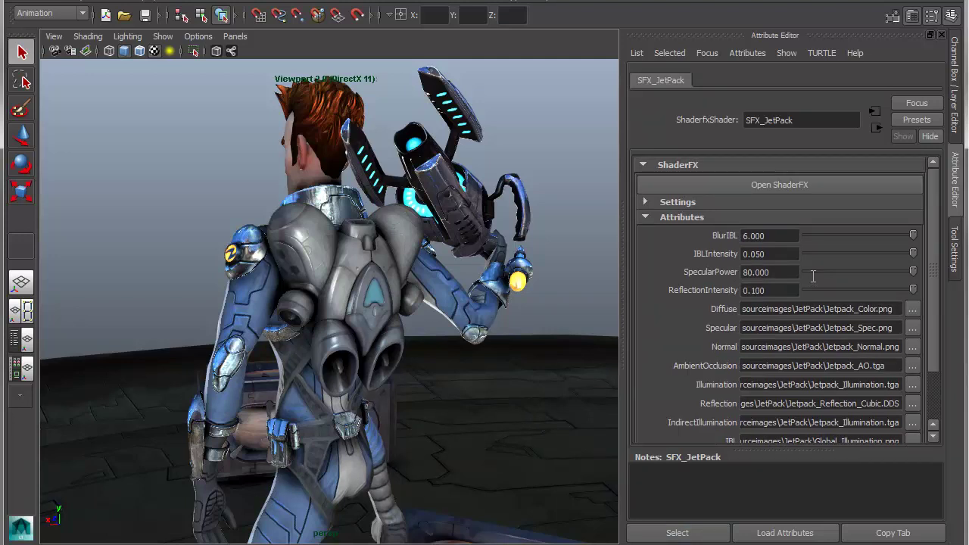
Open the SFX_JetPack shader's node graph in ShaderFX and enlarge the graph window.
{"action": "left_click", "coordinate": [819, 183]}
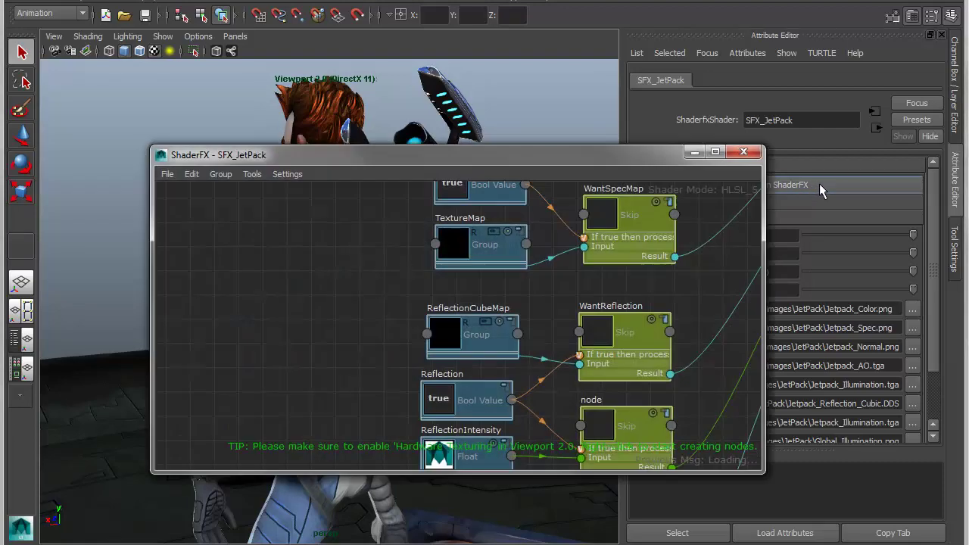
{"action": "left_click_drag", "start_coordinate": [560, 159], "coordinate": [480, 64]}
{"action": "left_click_drag", "start_coordinate": [681, 375], "coordinate": [836, 544]}
{"action": "scroll", "coordinate": [615, 382], "scroll_direction": "down", "scroll_amount": 5}
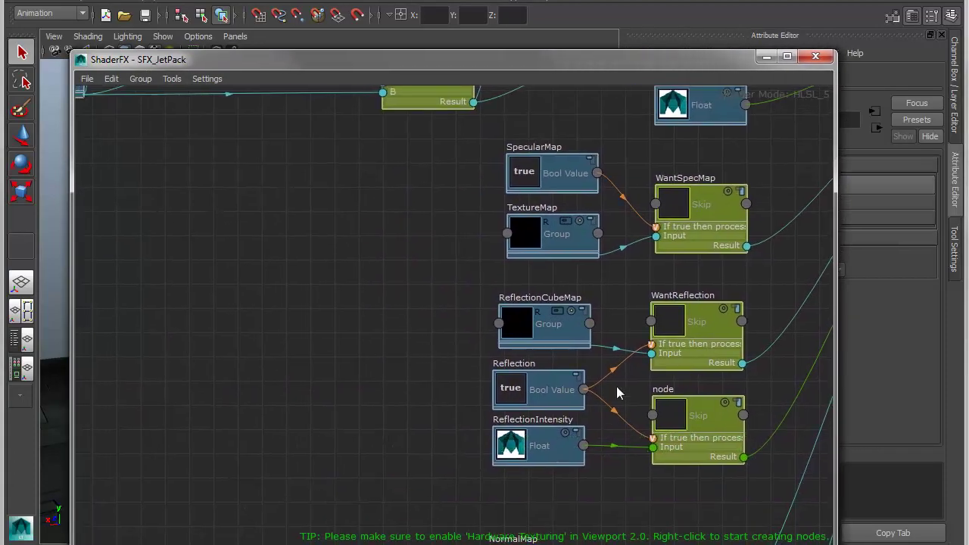
Examine the jetpack shader's node network, from the texture maps and AddGlow node to TraditionalGameSurfaceShader.
{"action": "middle_click_drag", "start_coordinate": [687, 389], "coordinate": [522, 524]}
{"action": "scroll", "coordinate": [442, 369], "scroll_direction": "up", "scroll_amount": 5}
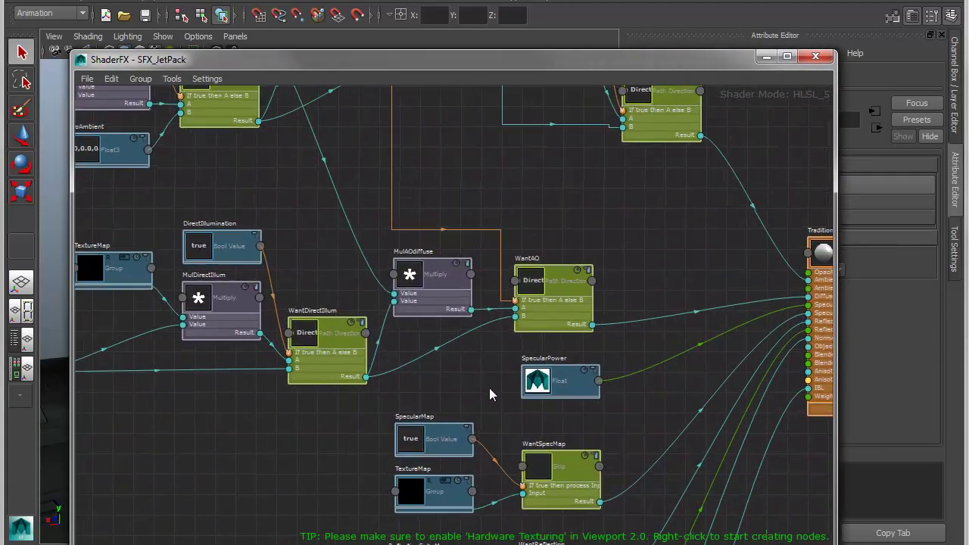
{"action": "middle_click_drag", "start_coordinate": [528, 384], "coordinate": [231, 383]}
{"action": "scroll", "coordinate": [234, 384], "scroll_direction": "up", "scroll_amount": 3}
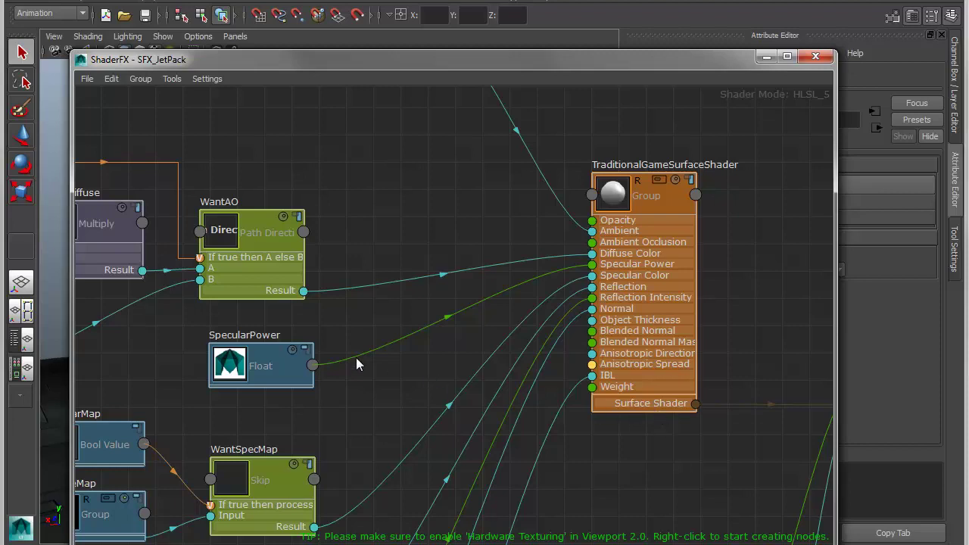
{"action": "middle_click_drag", "start_coordinate": [249, 352], "coordinate": [462, 333]}
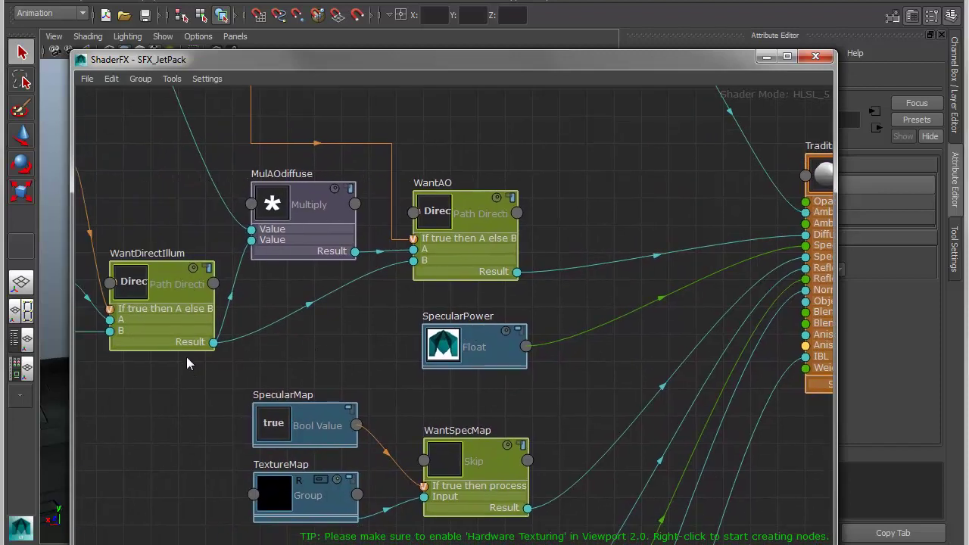
{"action": "middle_click_drag", "start_coordinate": [185, 356], "coordinate": [533, 366]}
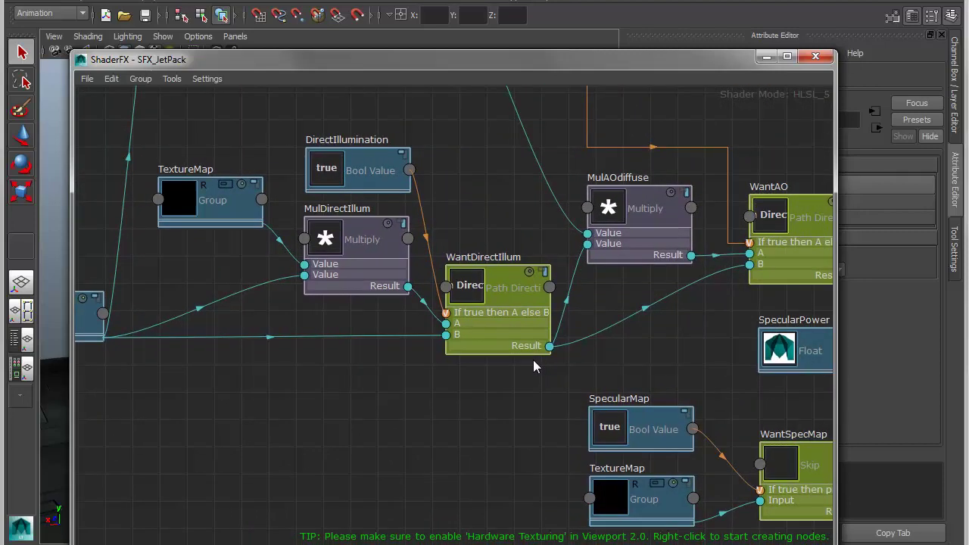
{"action": "scroll", "coordinate": [568, 347], "scroll_direction": "down", "scroll_amount": 5}
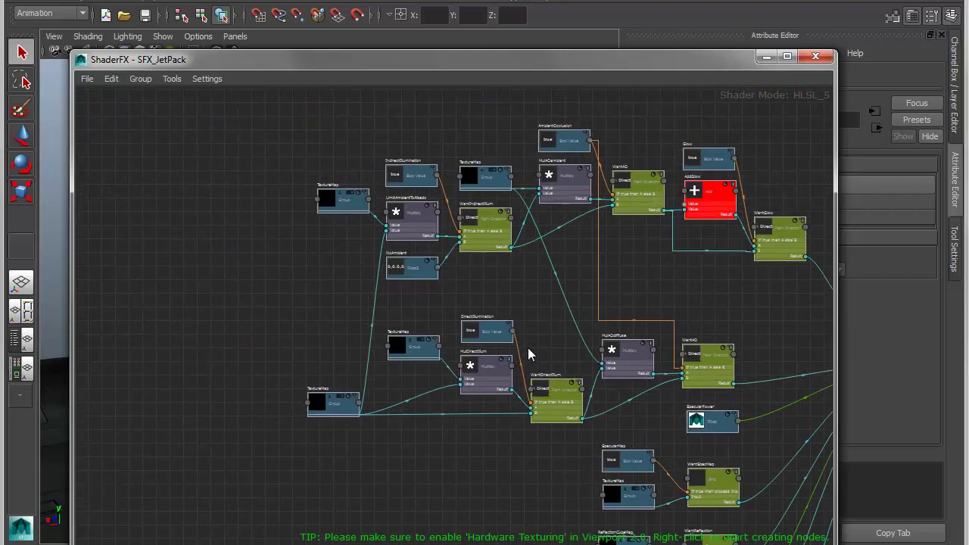
{"action": "middle_click_drag", "start_coordinate": [446, 306], "coordinate": [417, 311]}
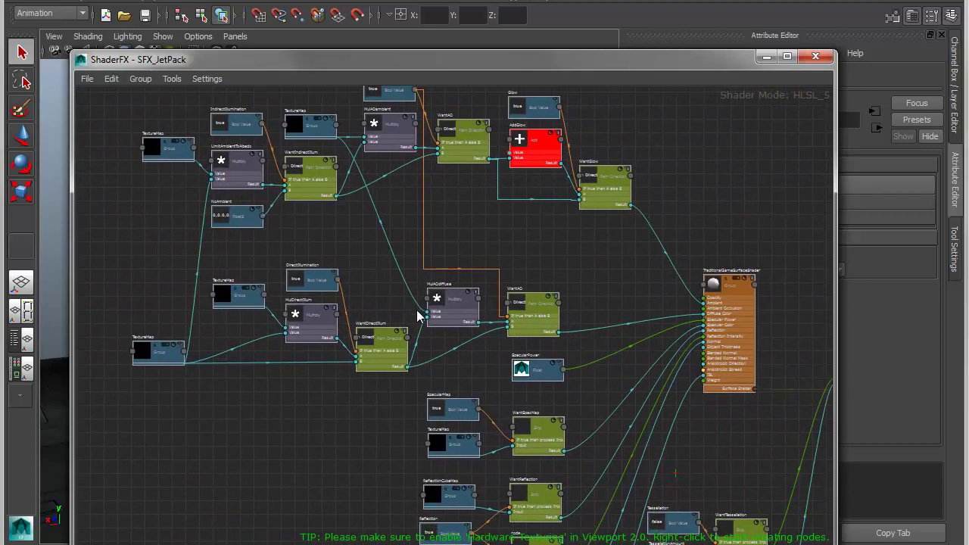
{"action": "left_click_drag", "start_coordinate": [533, 140], "coordinate": [528, 156]}
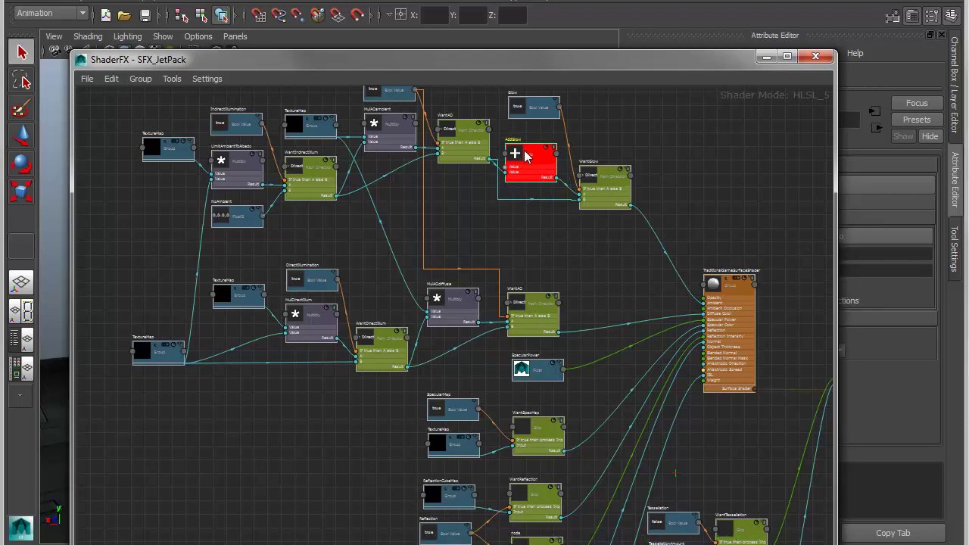
{"action": "left_click_drag", "start_coordinate": [527, 156], "coordinate": [533, 141]}
Narrow the ShaderFX window beside the viewport, show the Channel Box and bring the jetpack into view.
{"action": "left_click_drag", "start_coordinate": [587, 63], "coordinate": [519, 15]}
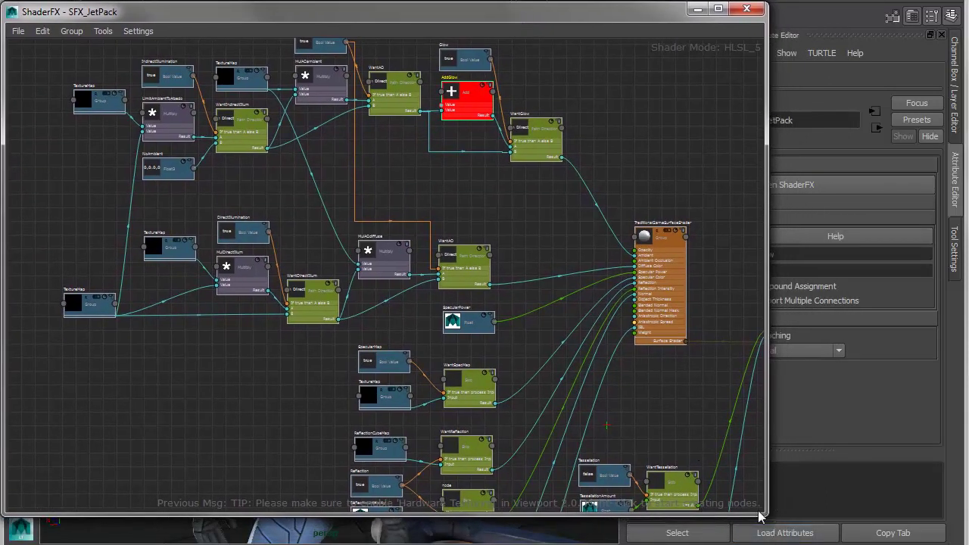
{"action": "left_click_drag", "start_coordinate": [766, 513], "coordinate": [361, 540]}
{"action": "left_click", "coordinate": [956, 104]}
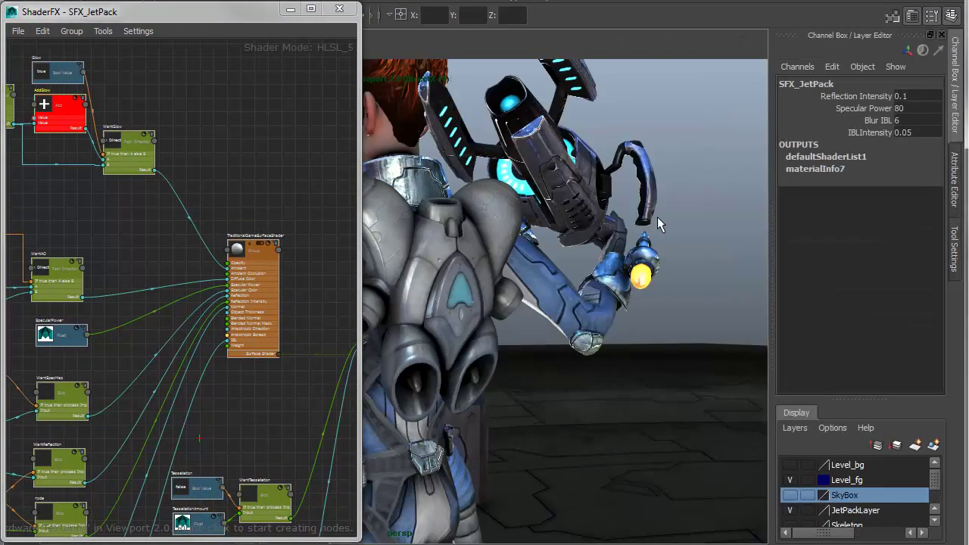
{"action": "left_click_drag", "start_coordinate": [553, 287], "coordinate": [625, 288], "text": "alt"}
Move the Glow bool node up and away from the AddGlow node in the shader graph.
{"action": "middle_click_drag", "start_coordinate": [101, 216], "coordinate": [236, 417], "text": "alt"}
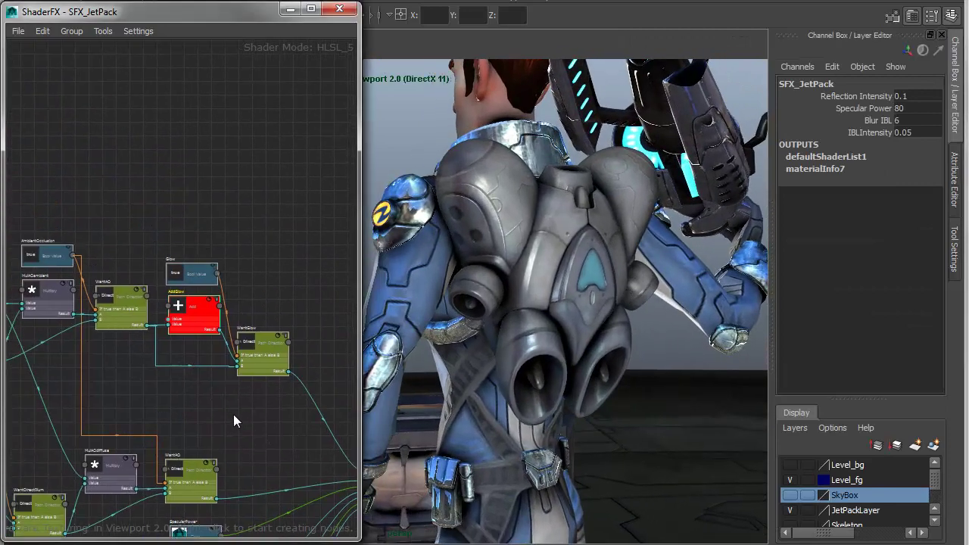
{"action": "right_click_drag", "start_coordinate": [165, 395], "coordinate": [297, 353], "text": "alt"}
{"action": "middle_click_drag", "start_coordinate": [181, 319], "coordinate": [171, 359], "text": "alt"}
{"action": "right_click_drag", "start_coordinate": [172, 360], "coordinate": [206, 372], "text": "alt"}
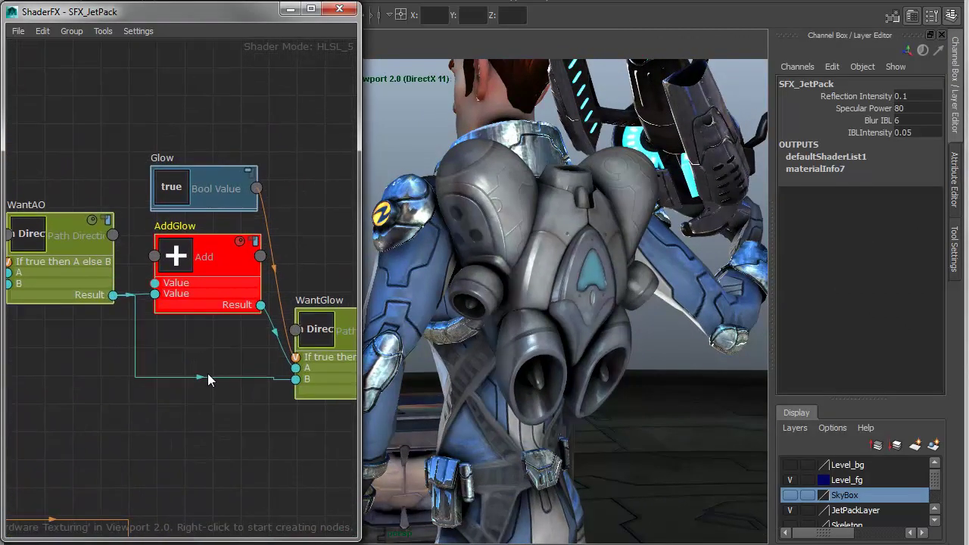
{"action": "middle_click_drag", "start_coordinate": [257, 309], "coordinate": [191, 322], "text": "alt"}
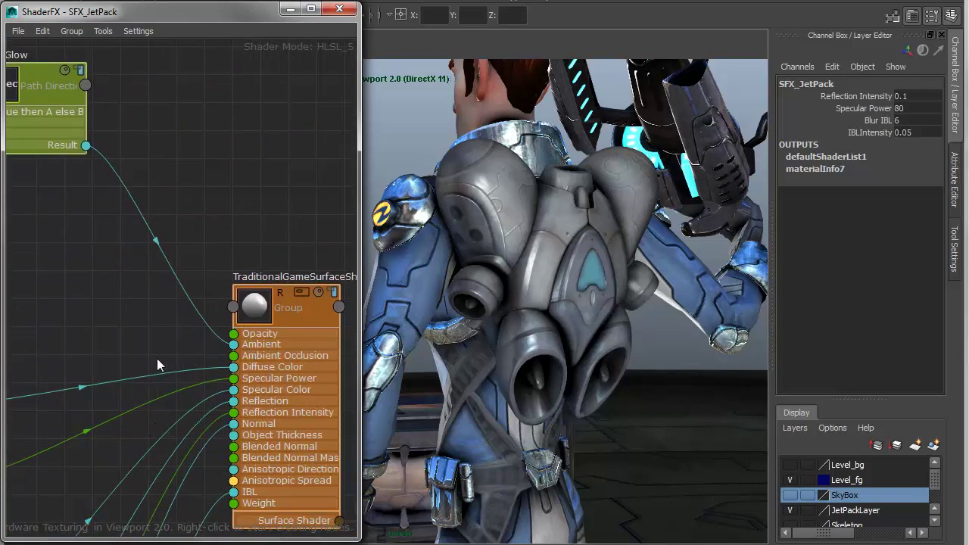
{"action": "middle_click_drag", "start_coordinate": [28, 228], "coordinate": [277, 382]}
{"action": "left_click_drag", "start_coordinate": [231, 146], "coordinate": [269, 74]}
{"action": "mouse_move", "coordinate": [206, 261]}
{"action": "left_mouse_down"}
{"action": "mouse_move", "coordinate": [204, 274]}
{"action": "mouse_move", "coordinate": [203, 264]}
{"action": "left_mouse_up"}
Trace the ambient occlusion nodes feeding WantAO and move the AddGlow node slightly higher beside it.
{"action": "middle_click_drag", "start_coordinate": [70, 240], "coordinate": [240, 249]}
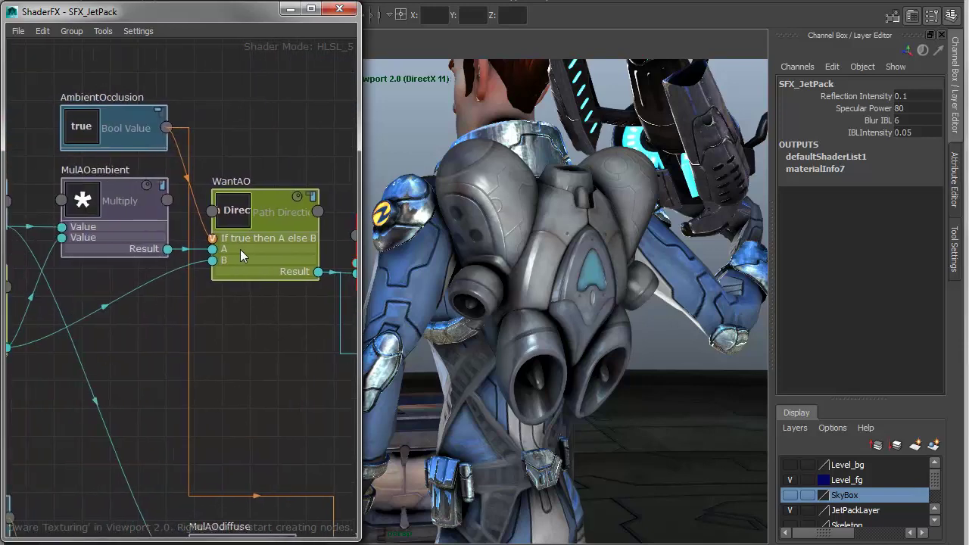
{"action": "mouse_move", "coordinate": [53, 219]}
{"action": "middle_mouse_down"}
{"action": "mouse_move", "coordinate": [236, 231]}
{"action": "mouse_move", "coordinate": [269, 223]}
{"action": "middle_mouse_up"}
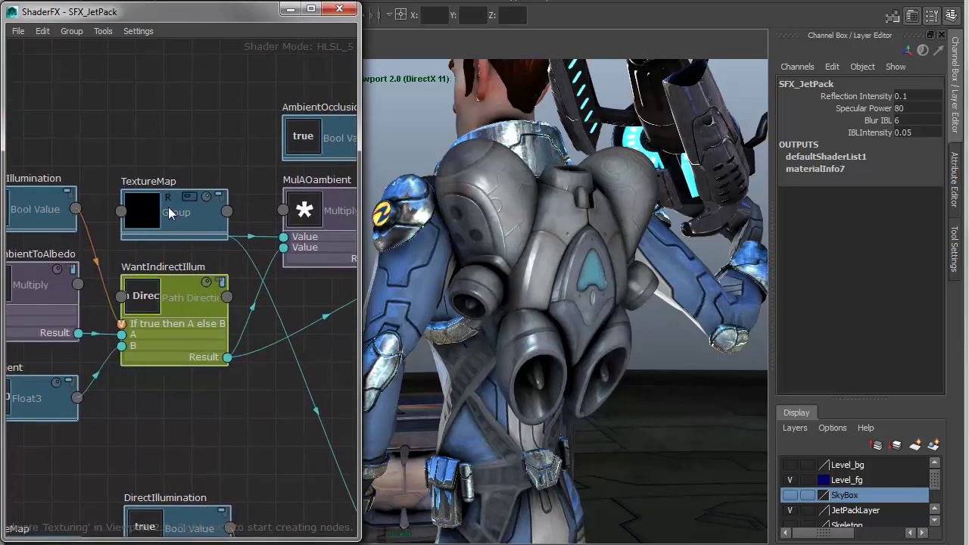
{"action": "middle_click_drag", "start_coordinate": [240, 255], "coordinate": [68, 256]}
{"action": "middle_click_drag", "start_coordinate": [279, 266], "coordinate": [57, 261]}
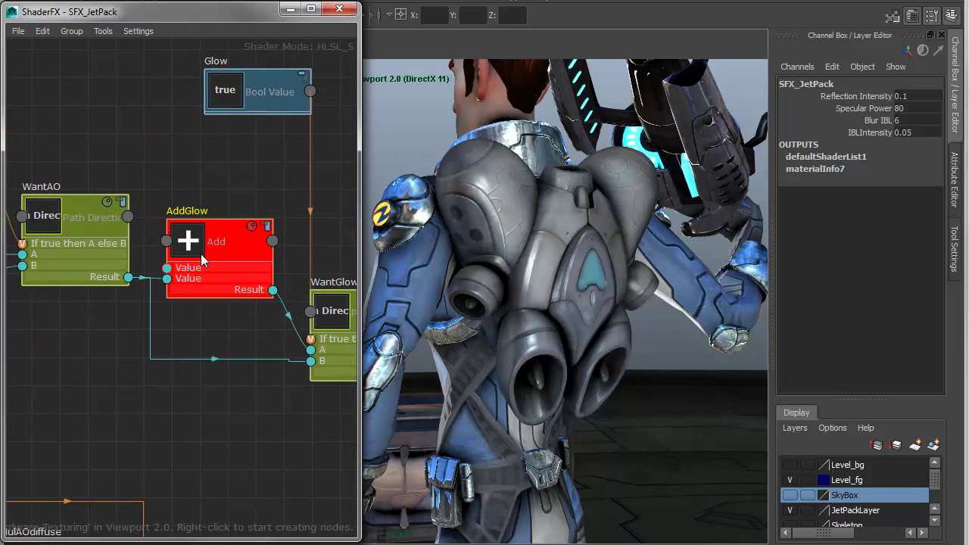
{"action": "left_click_drag", "start_coordinate": [202, 259], "coordinate": [206, 226]}
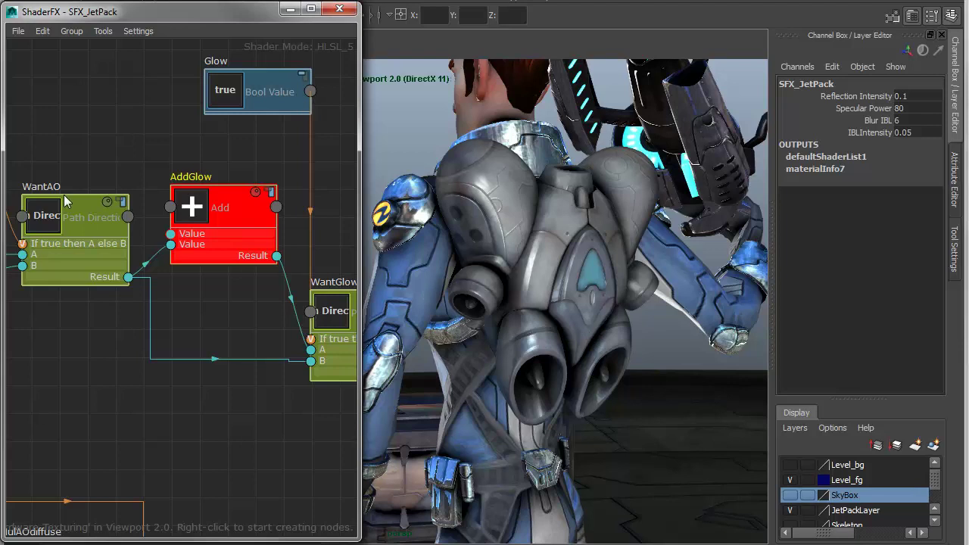
Add a Texture Map node above the WantAO node in the shader graph.
{"action": "middle_click_drag", "start_coordinate": [85, 180], "coordinate": [132, 244]}
{"action": "right_click", "coordinate": [97, 98]}
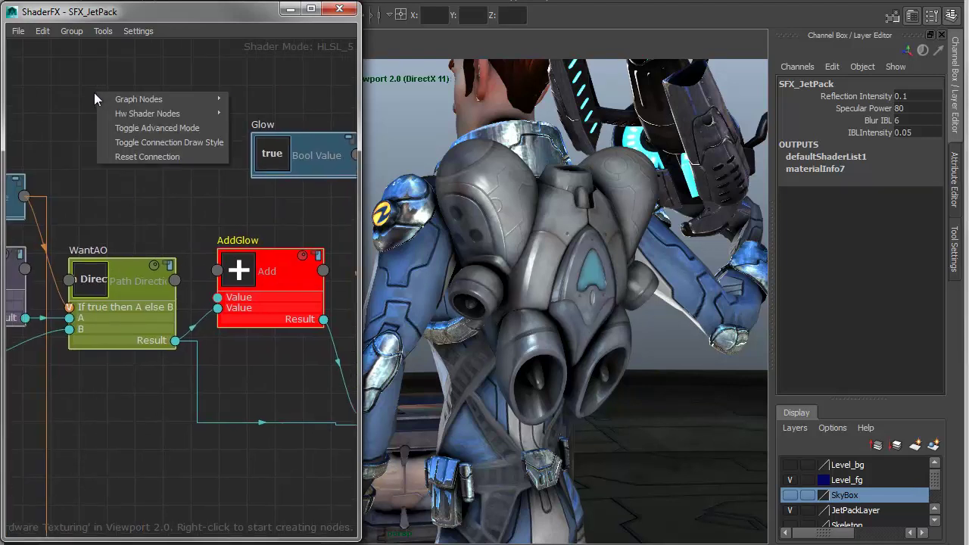
{"action": "mouse_move", "coordinate": [114, 116]}
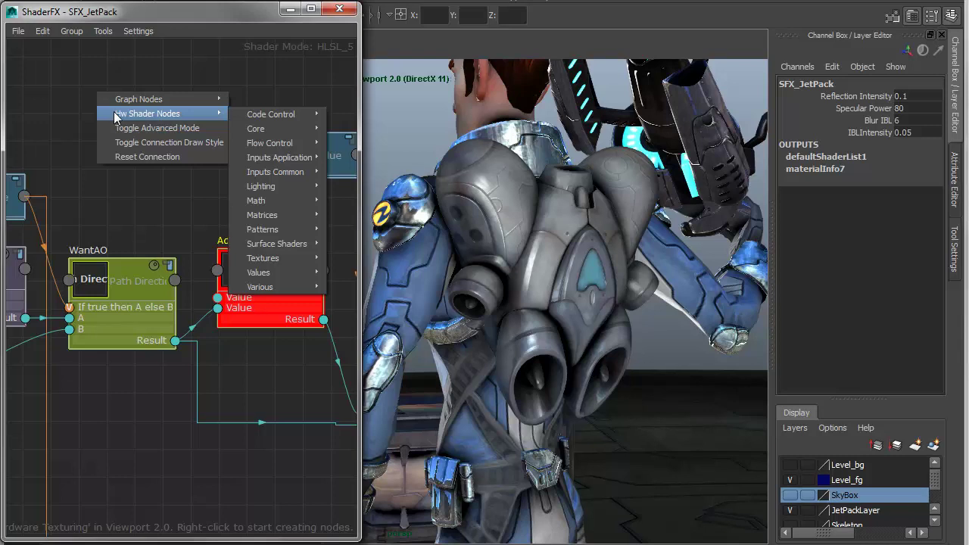
{"action": "mouse_move", "coordinate": [287, 259]}
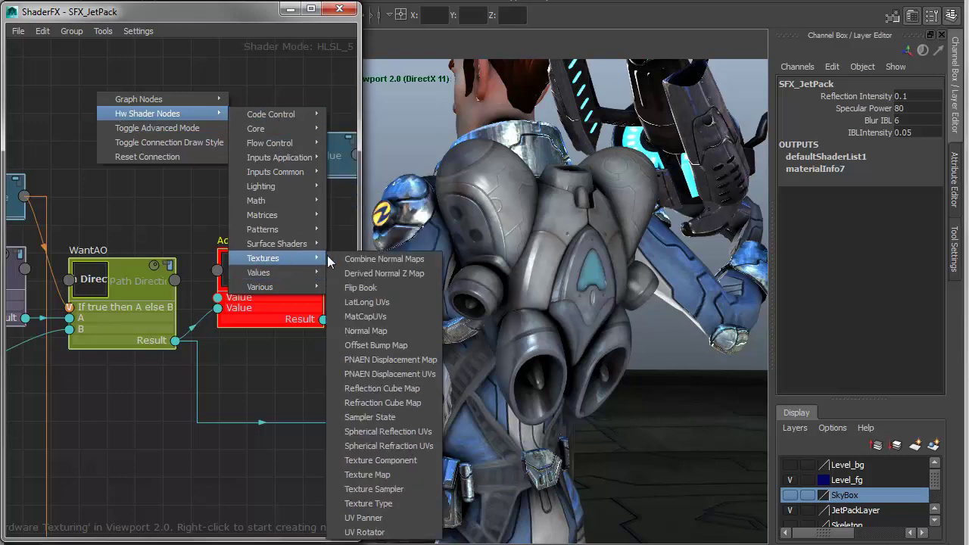
{"action": "left_click", "coordinate": [397, 475]}
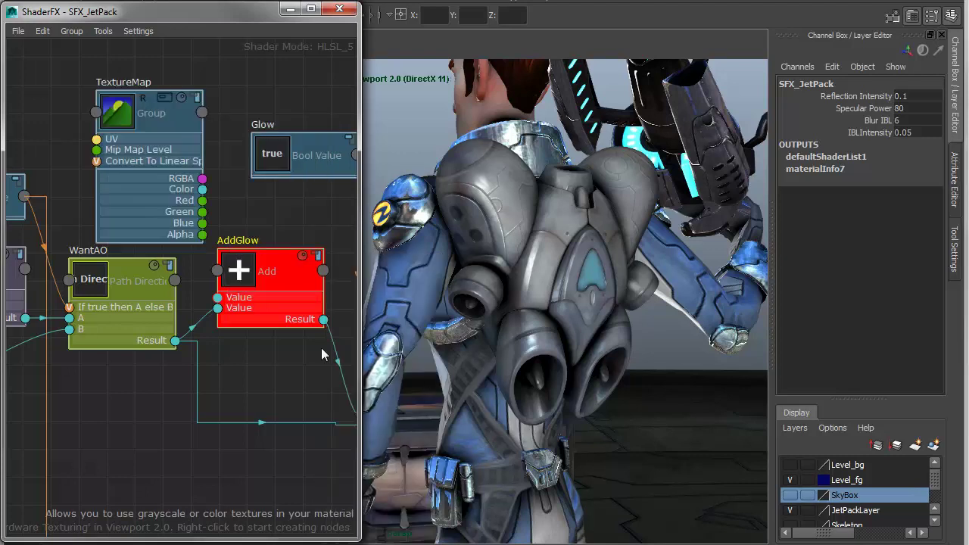
Move the TextureMap node up and away from WantAO and show its attributes in the Attribute Editor.
{"action": "left_click_drag", "start_coordinate": [143, 115], "coordinate": [116, 81]}
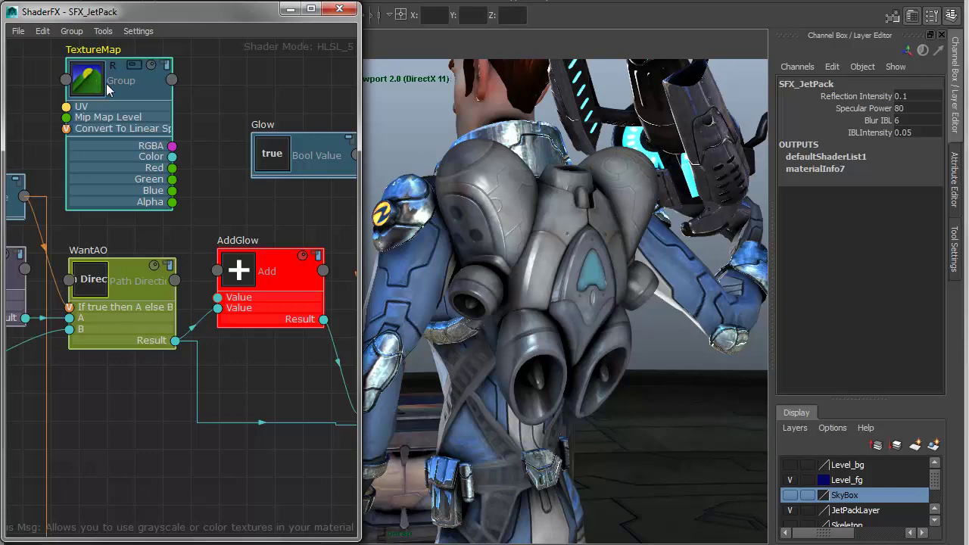
{"action": "left_click", "coordinate": [955, 175]}
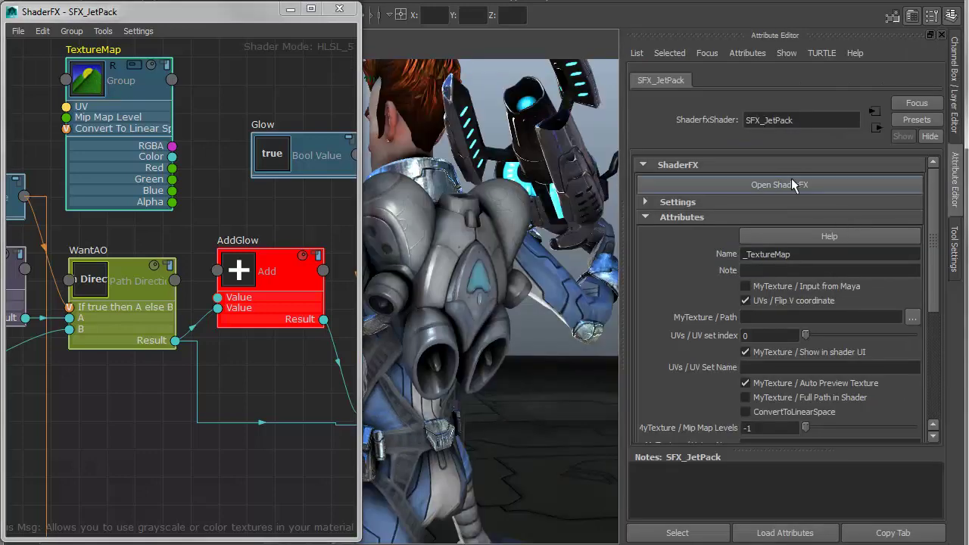
{"action": "left_click", "coordinate": [230, 88]}
{"action": "left_click", "coordinate": [129, 78]}
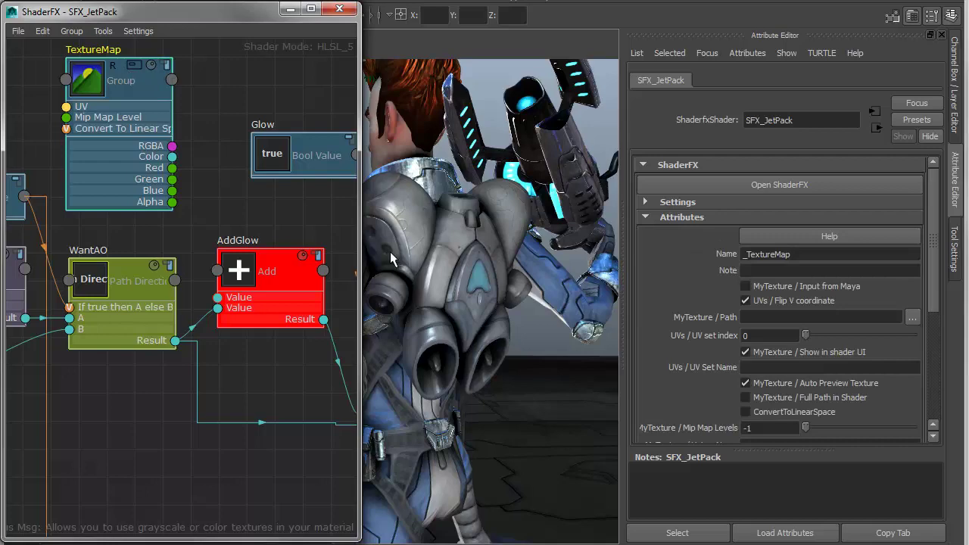
Load Jetpack_Glow.png from the project's sourceimages/JetPack folder as the TextureMap node's texture path.
{"action": "left_click", "coordinate": [911, 318]}
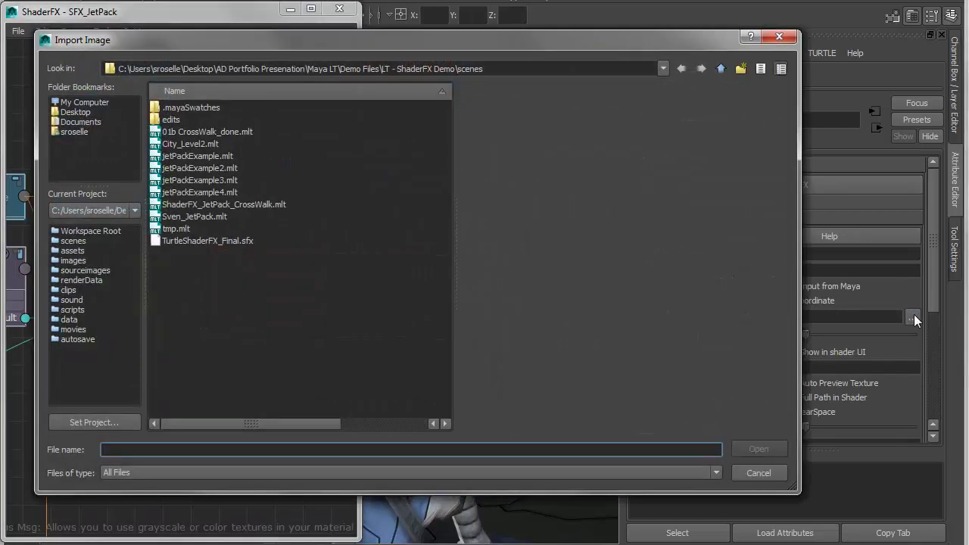
{"action": "left_click", "coordinate": [721, 68]}
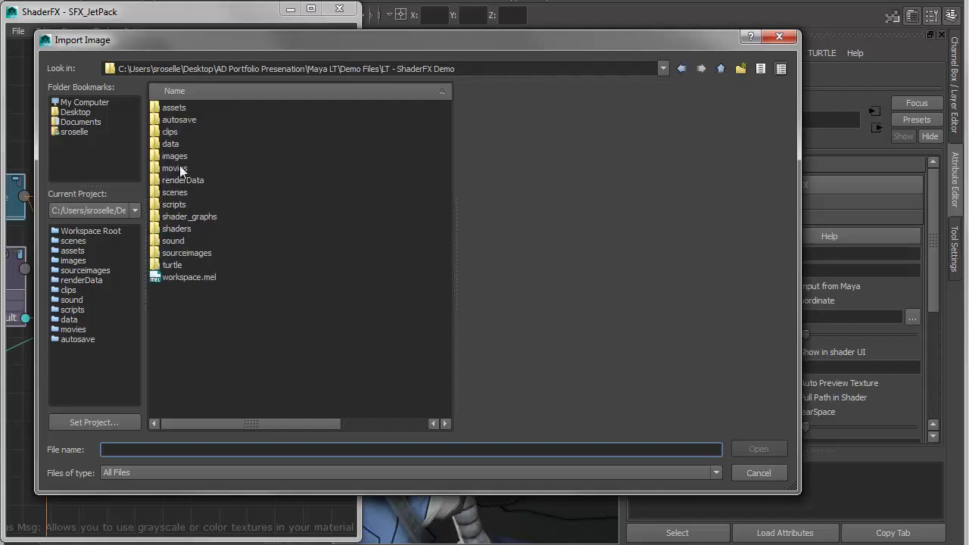
{"action": "double_click", "coordinate": [176, 253]}
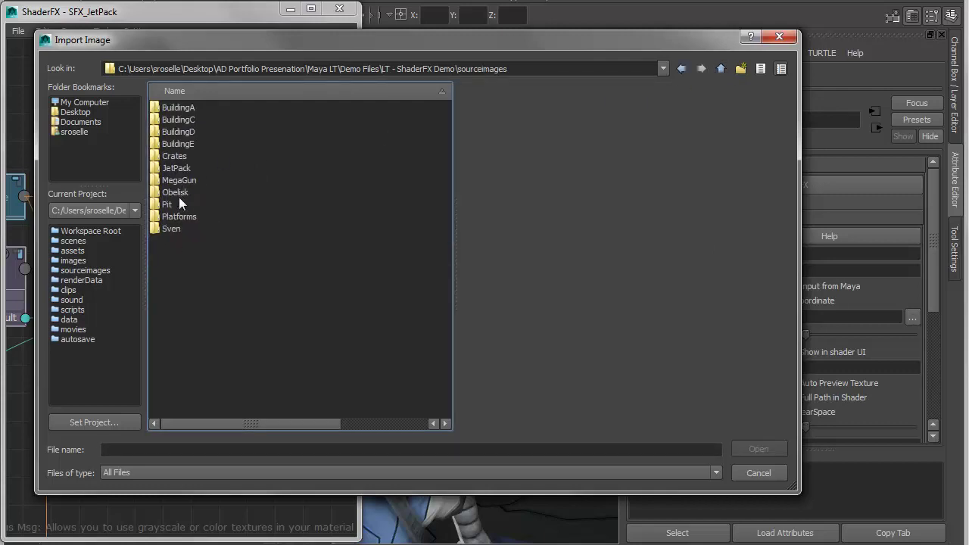
{"action": "double_click", "coordinate": [177, 168]}
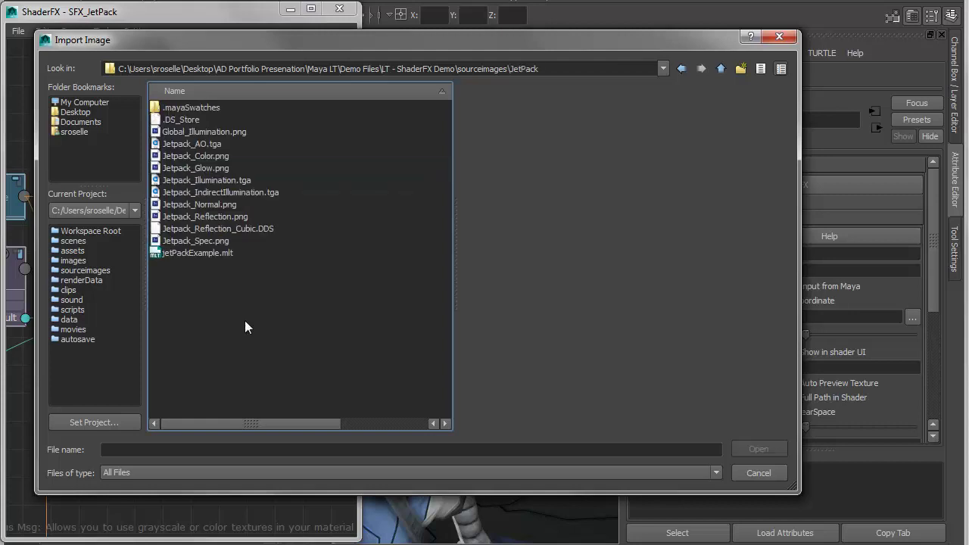
{"action": "left_click", "coordinate": [211, 166]}
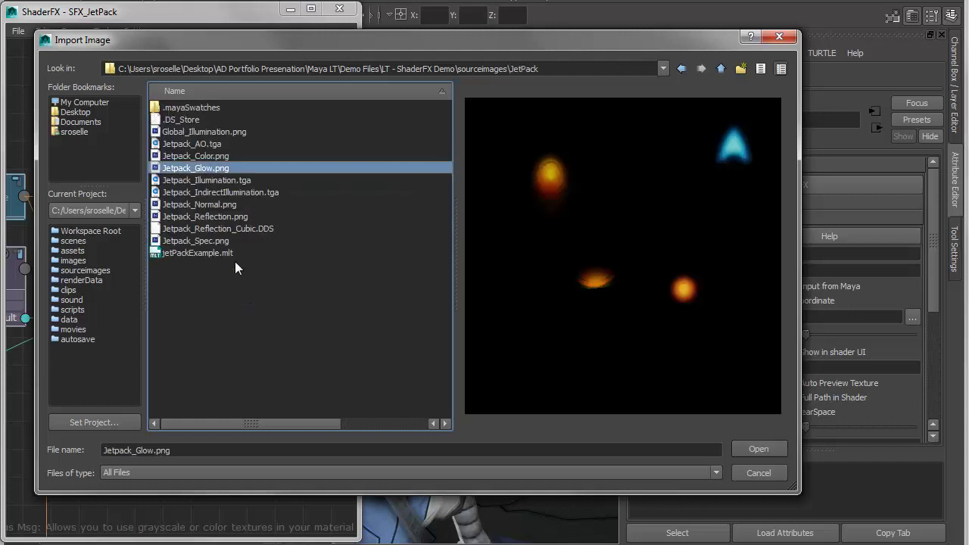
{"action": "double_click", "coordinate": [197, 168]}
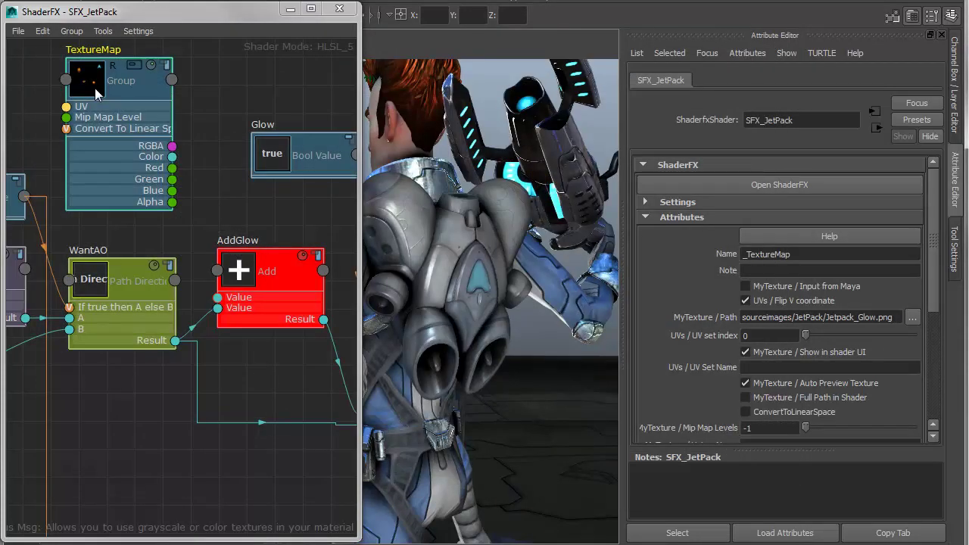
Connect the TextureMap node's Color output directly to the first Value input of AddGlow.
{"action": "left_click_drag", "start_coordinate": [95, 88], "coordinate": [78, 80]}
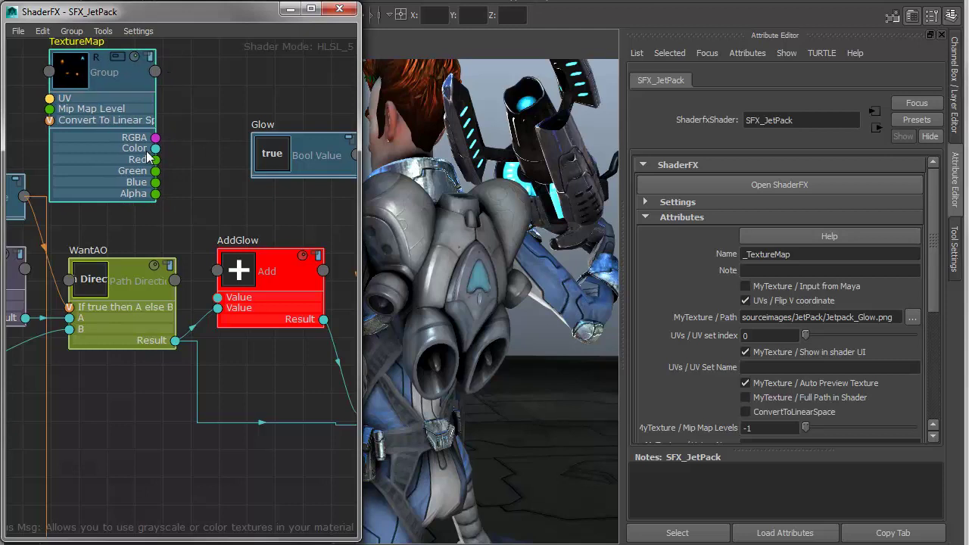
{"action": "left_click_drag", "start_coordinate": [158, 150], "coordinate": [222, 300]}
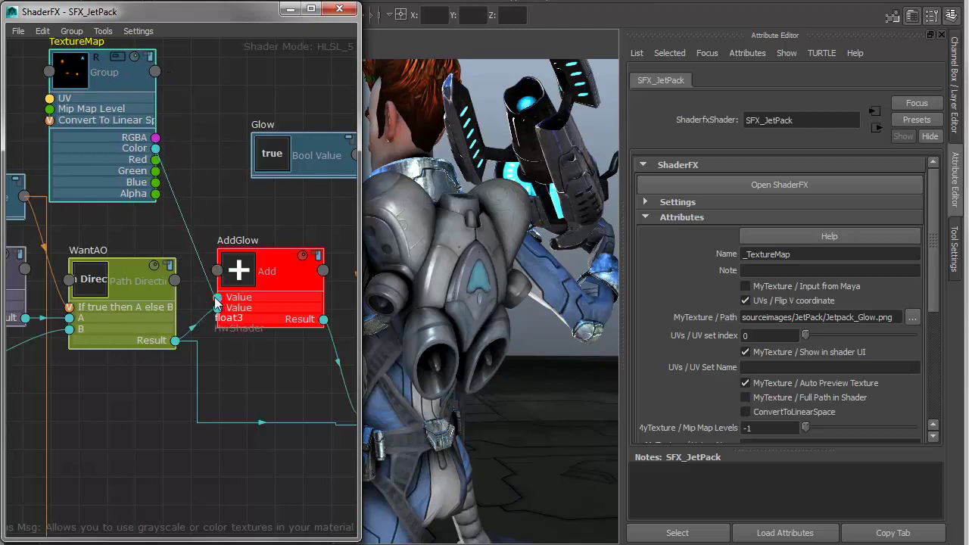
{"action": "left_click_drag", "start_coordinate": [216, 302], "coordinate": [218, 298]}
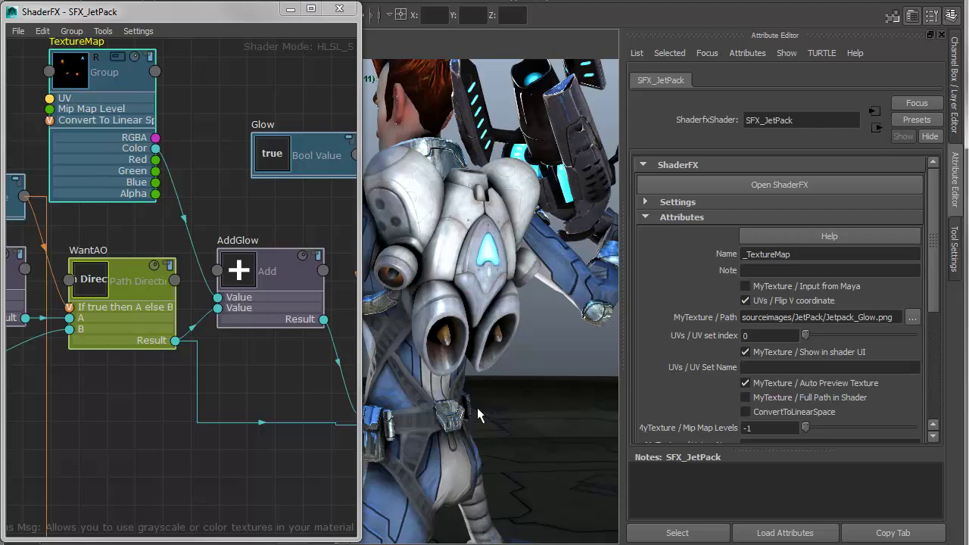
Move the Glow and AddGlow nodes further from the TextureMap node to make room between them.
{"action": "left_click_drag", "start_coordinate": [273, 151], "coordinate": [335, 106]}
{"action": "middle_click_drag", "start_coordinate": [196, 199], "coordinate": [208, 227]}
{"action": "left_click", "coordinate": [60, 110]}
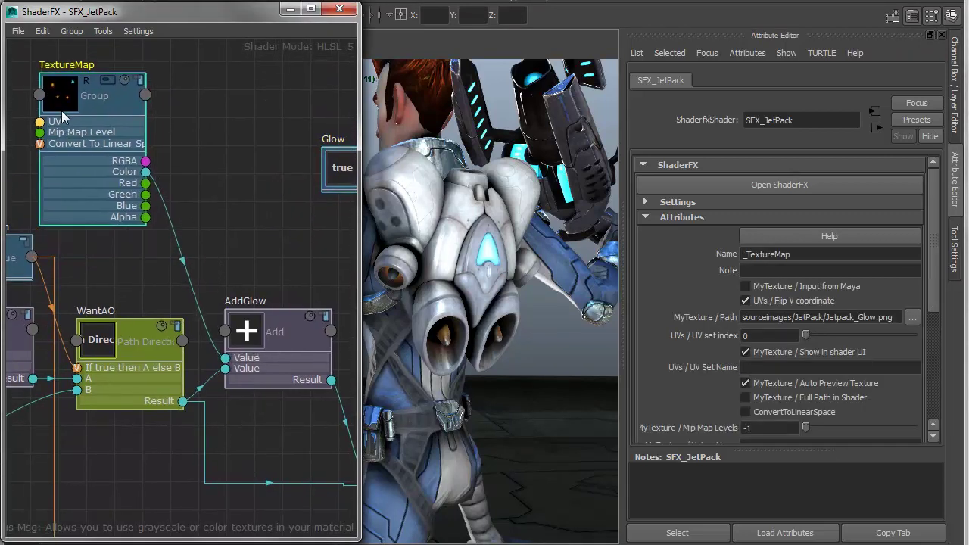
{"action": "mouse_move", "coordinate": [177, 191]}
{"action": "middle_mouse_down"}
{"action": "mouse_move", "coordinate": [157, 207]}
{"action": "mouse_move", "coordinate": [161, 194]}
{"action": "middle_mouse_up"}
{"action": "left_click_drag", "start_coordinate": [251, 334], "coordinate": [285, 325]}
Delete the connection between the TextureMap node's Color output and AddGlow.
{"action": "middle_click_drag", "start_coordinate": [183, 180], "coordinate": [179, 203]}
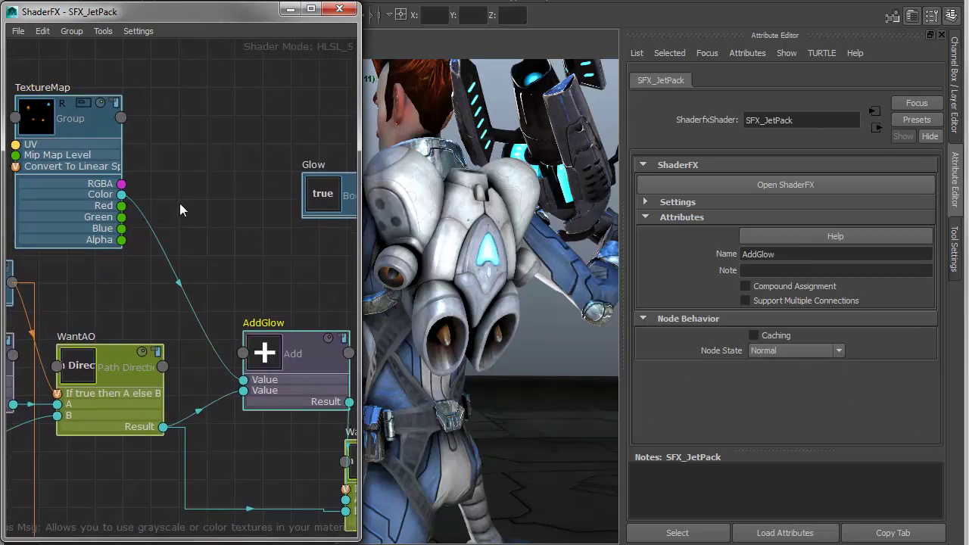
{"action": "left_click", "coordinate": [179, 283]}
{"action": "key", "text": "Delete"}
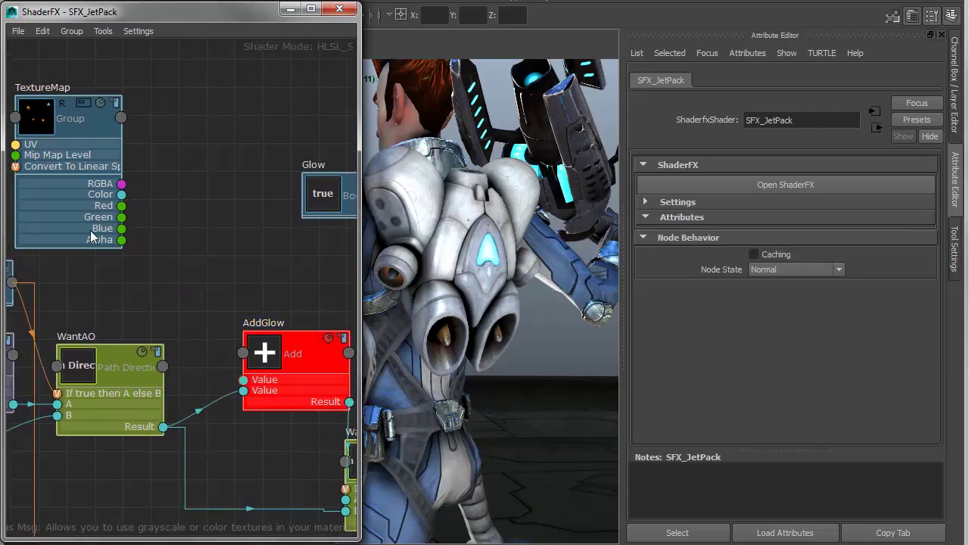
Add a Multiply math node beside TextureMap and connect the texture's Red output to its first Value input.
{"action": "left_click_drag", "start_coordinate": [58, 114], "coordinate": [53, 95]}
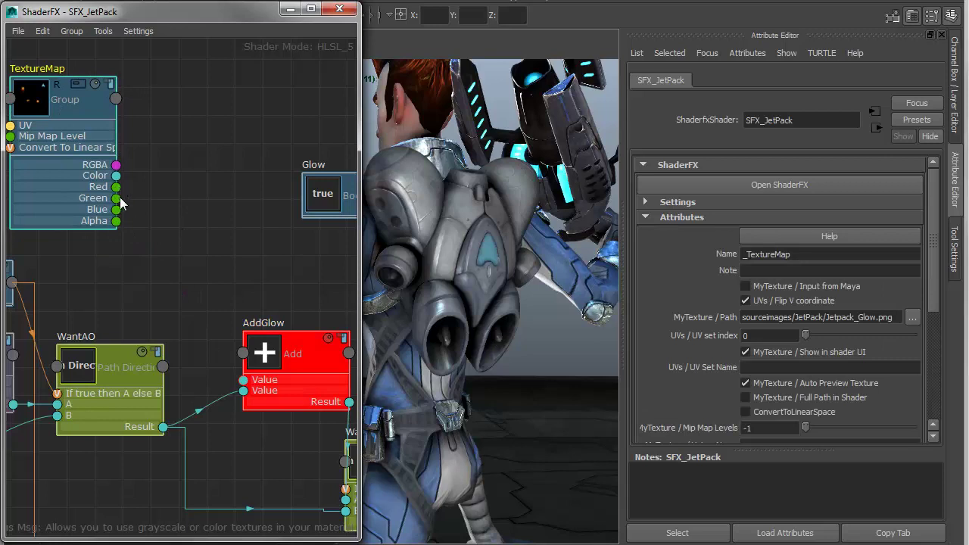
{"action": "right_click", "coordinate": [165, 143]}
{"action": "mouse_move", "coordinate": [178, 165]}
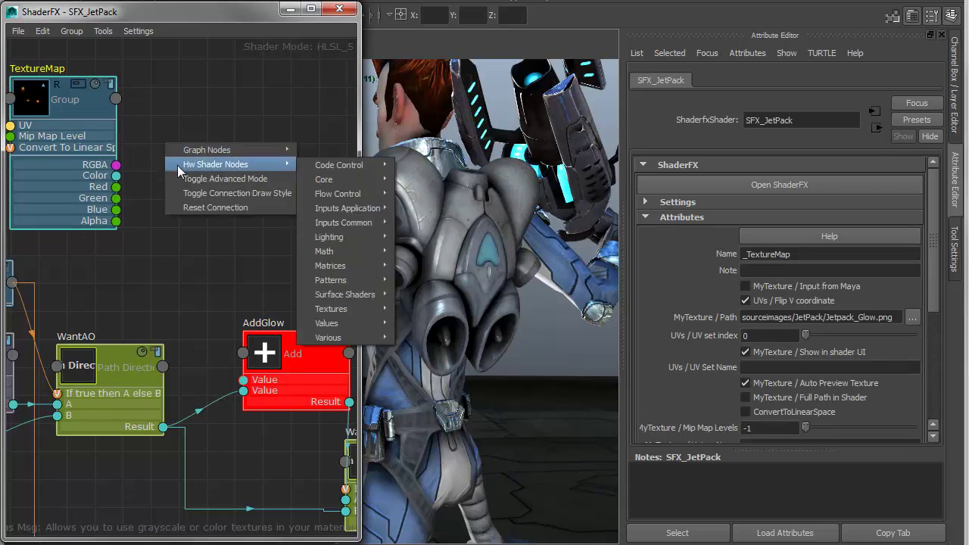
{"action": "mouse_move", "coordinate": [371, 256]}
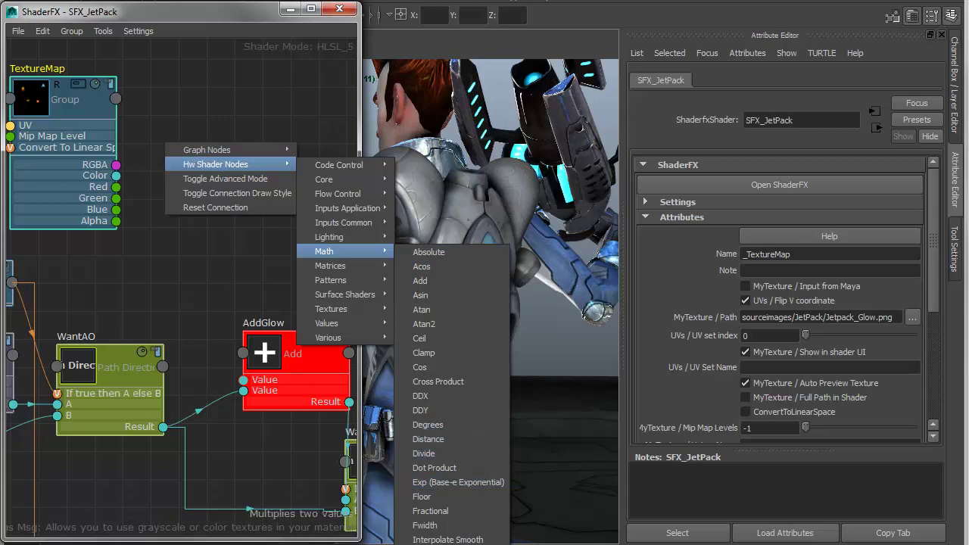
{"action": "left_click", "coordinate": [428, 544]}
{"action": "mouse_move", "coordinate": [208, 157]}
{"action": "left_mouse_down"}
{"action": "mouse_move", "coordinate": [210, 119]}
{"action": "mouse_move", "coordinate": [206, 139]}
{"action": "left_mouse_up"}
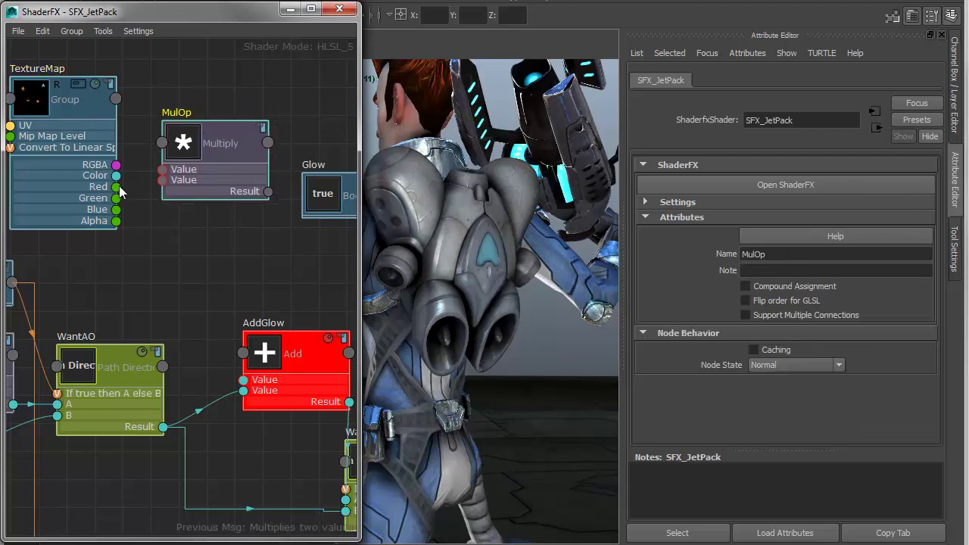
{"action": "left_click_drag", "start_coordinate": [117, 188], "coordinate": [173, 196]}
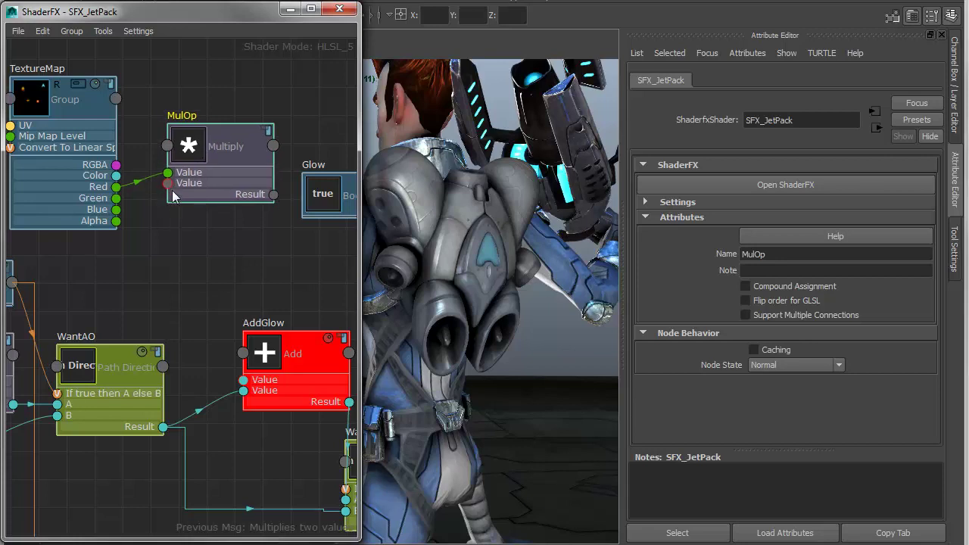
{"action": "left_click_drag", "start_coordinate": [190, 157], "coordinate": [200, 175]}
Add a Float value node below TextureMap and connect its output to the Multiply node's second Value input.
{"action": "right_click", "coordinate": [83, 281]}
{"action": "mouse_move", "coordinate": [150, 291]}
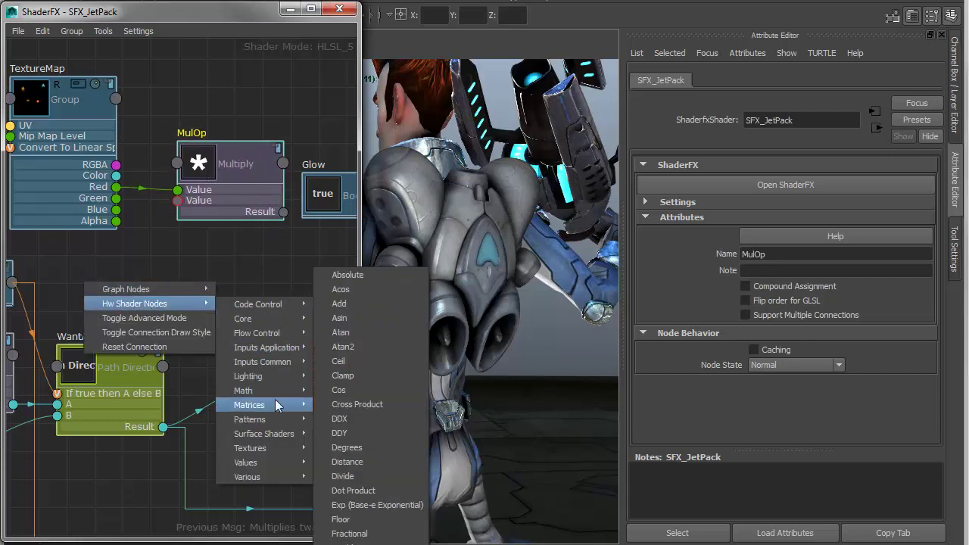
{"action": "mouse_move", "coordinate": [277, 405]}
{"action": "mouse_move", "coordinate": [265, 463]}
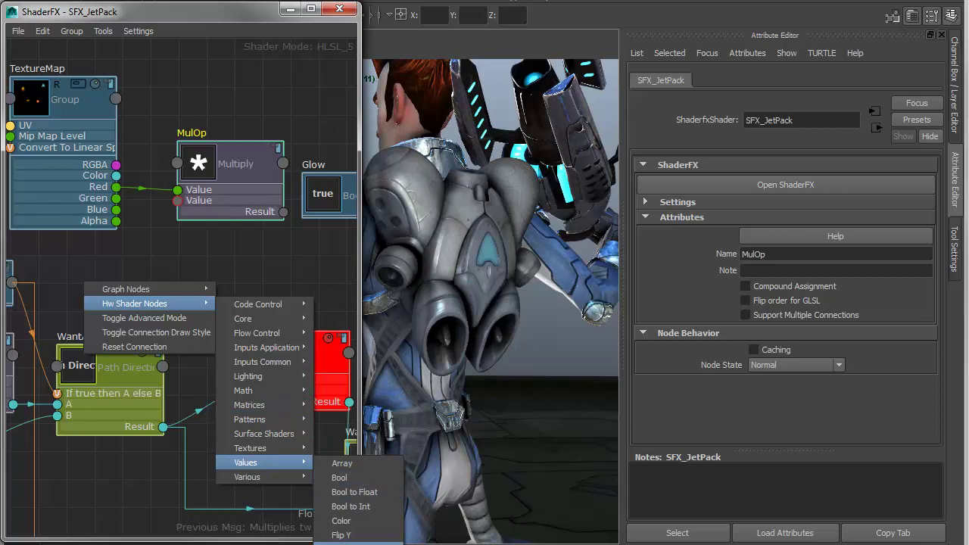
{"action": "left_click", "coordinate": [341, 543]}
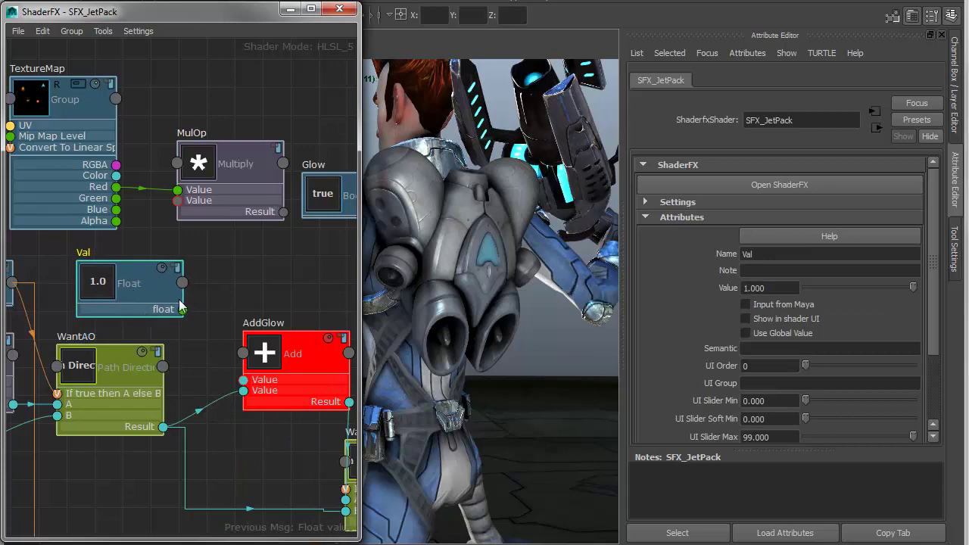
{"action": "left_click_drag", "start_coordinate": [183, 310], "coordinate": [178, 200]}
Arrange the Val and MulOp nodes closer to the TextureMap node.
{"action": "left_click_drag", "start_coordinate": [151, 292], "coordinate": [129, 290]}
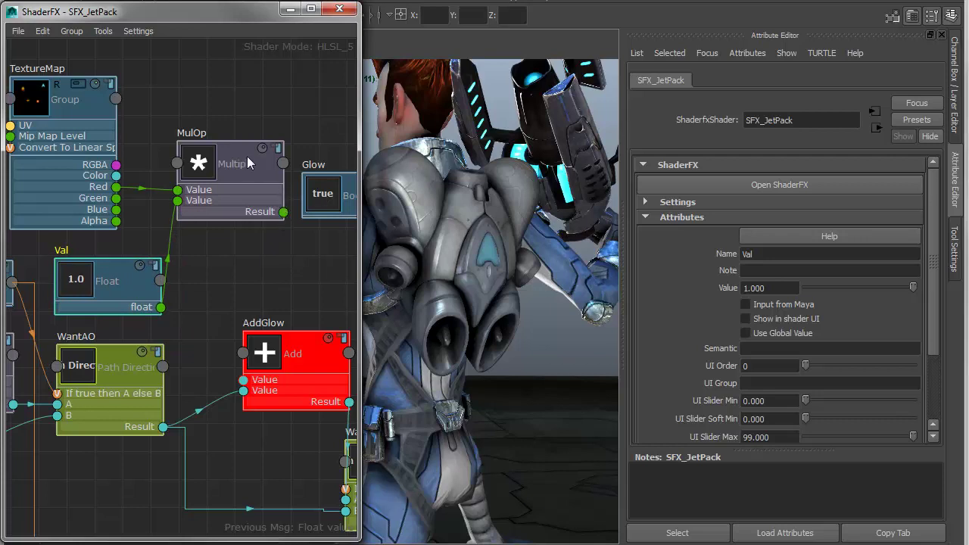
{"action": "left_click_drag", "start_coordinate": [246, 156], "coordinate": [233, 150]}
{"action": "left_click_drag", "start_coordinate": [126, 276], "coordinate": [102, 272]}
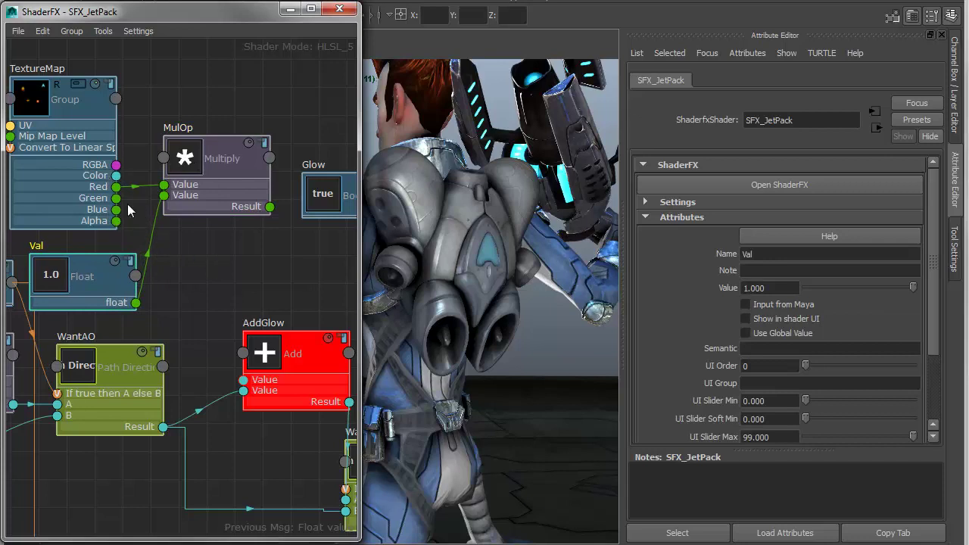
{"action": "left_click", "coordinate": [210, 165]}
{"action": "left_click_drag", "start_coordinate": [210, 161], "coordinate": [198, 170]}
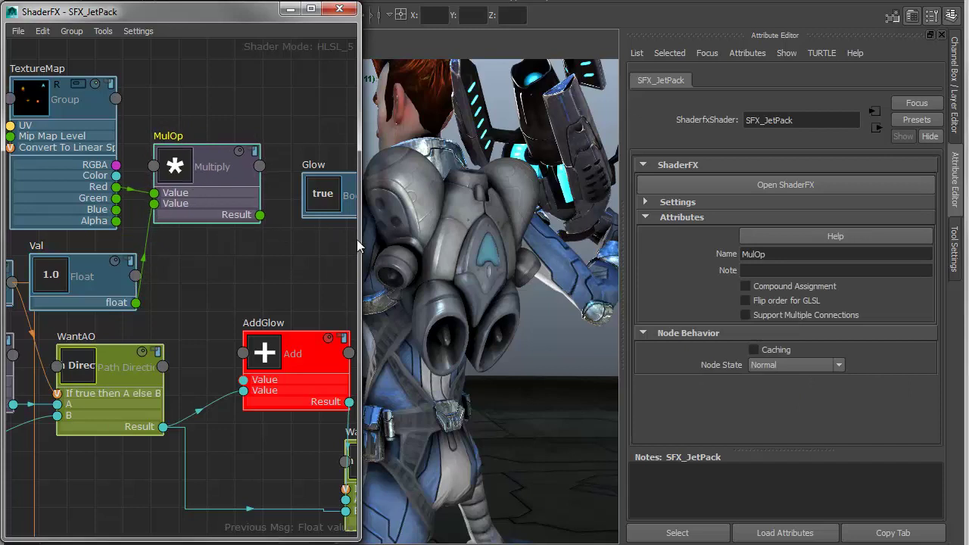
Move the Glow node down near AddGlow in a wider ShaderFX window and add a Vector Construct node beside MulOp.
{"action": "left_click_drag", "start_coordinate": [356, 239], "coordinate": [415, 241]}
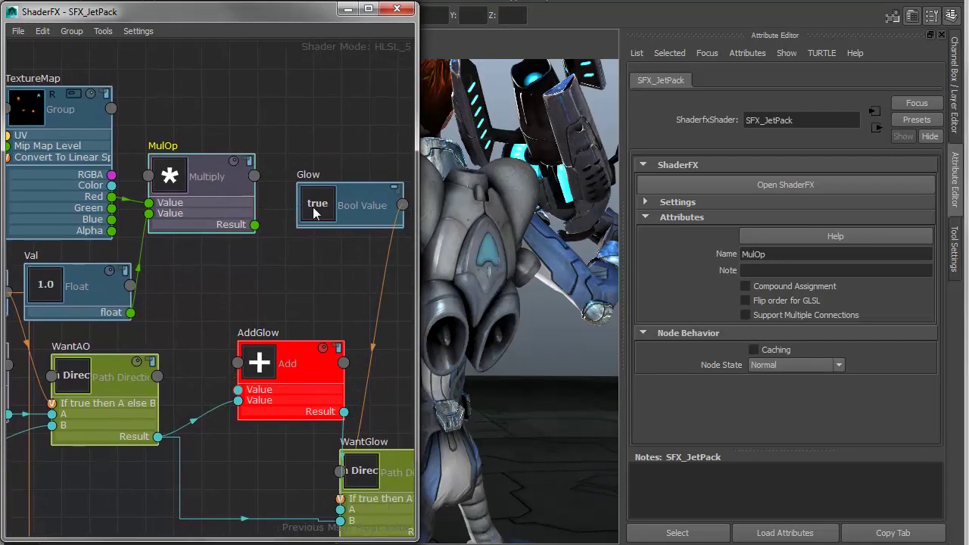
{"action": "left_click_drag", "start_coordinate": [318, 205], "coordinate": [373, 301]}
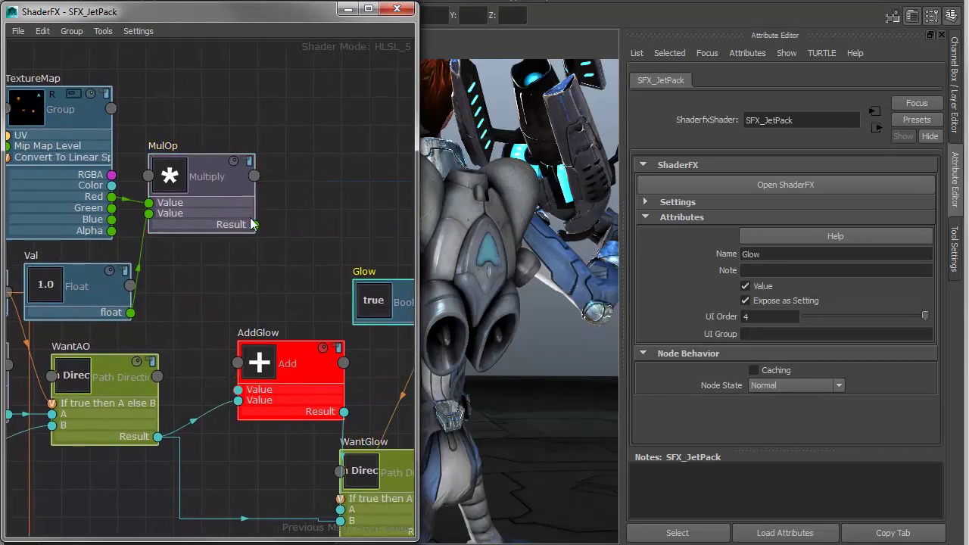
{"action": "left_click", "coordinate": [282, 134]}
{"action": "right_click", "coordinate": [281, 134]}
{"action": "mouse_move", "coordinate": [318, 159]}
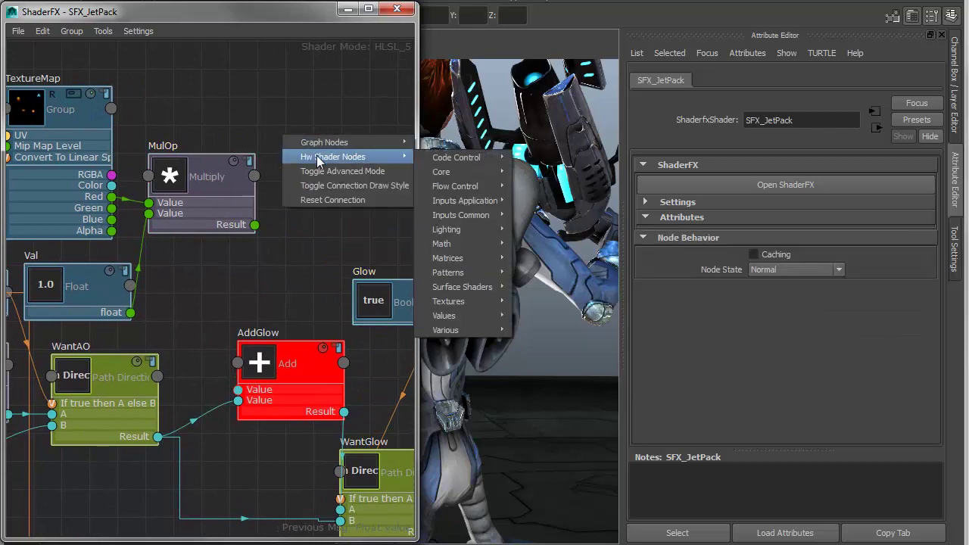
{"action": "mouse_move", "coordinate": [453, 259]}
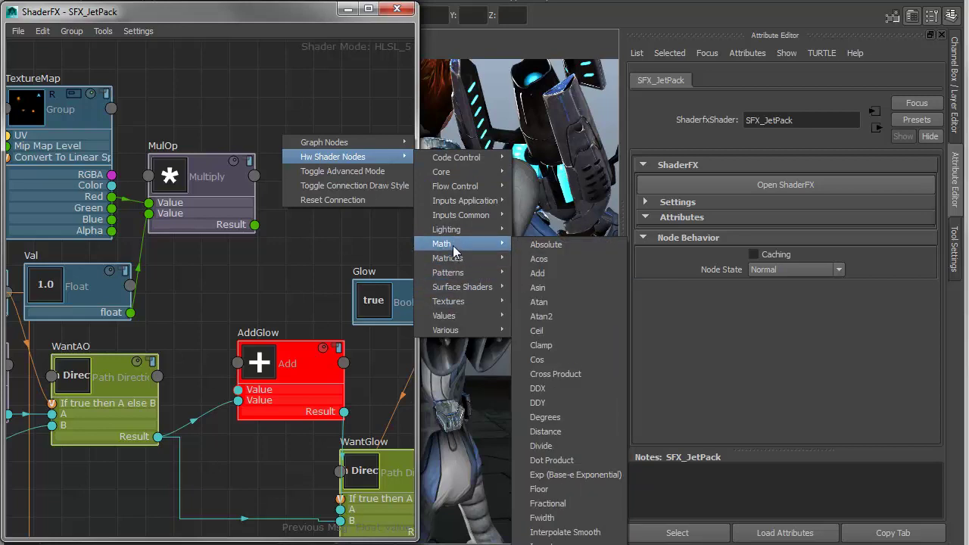
{"action": "mouse_move", "coordinate": [452, 316]}
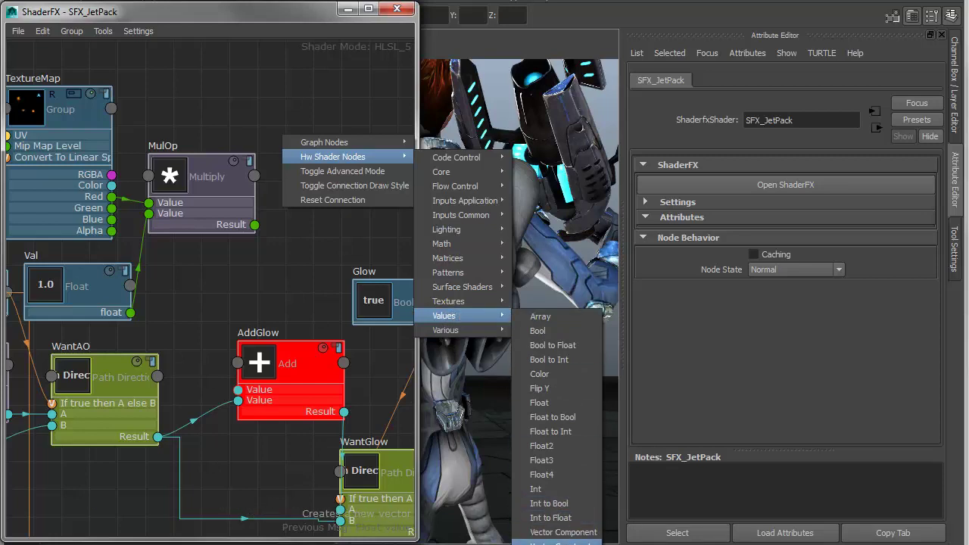
{"action": "left_click", "coordinate": [557, 542]}
{"action": "left_click_drag", "start_coordinate": [287, 143], "coordinate": [280, 105]}
Connect MulOp's Result to the VectorConstruct X input, and the texture's Green and Blue outputs to Y and Z.
{"action": "left_click_drag", "start_coordinate": [193, 165], "coordinate": [179, 136]}
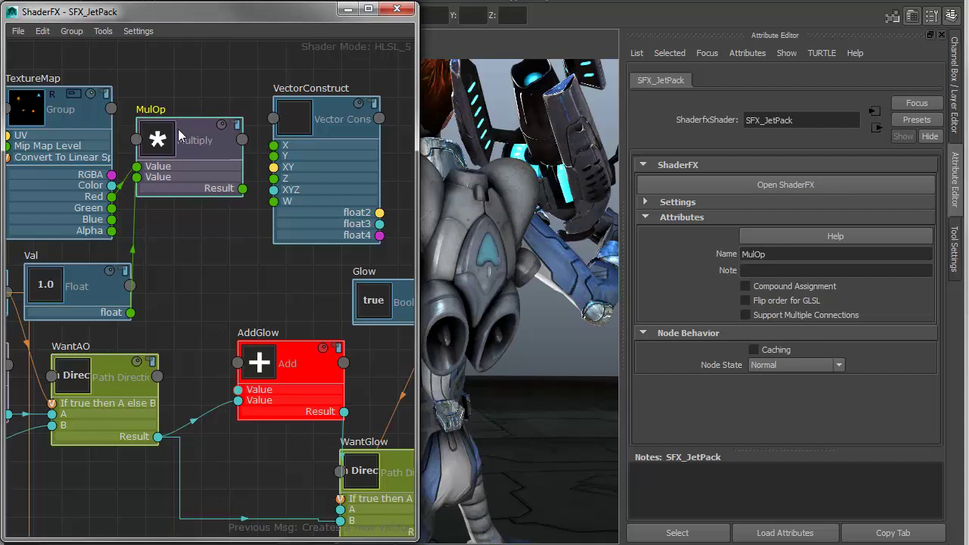
{"action": "left_click_drag", "start_coordinate": [242, 188], "coordinate": [274, 145]}
{"action": "left_click_drag", "start_coordinate": [112, 209], "coordinate": [273, 156]}
{"action": "left_click_drag", "start_coordinate": [111, 219], "coordinate": [274, 178]}
Rearrange the VectorConstruct, MulOp and AddGlow nodes and connect VectorConstruct's float3 output to AddGlow's first Value input.
{"action": "left_click_drag", "start_coordinate": [308, 119], "coordinate": [245, 174]}
{"action": "left_click_drag", "start_coordinate": [197, 142], "coordinate": [199, 70]}
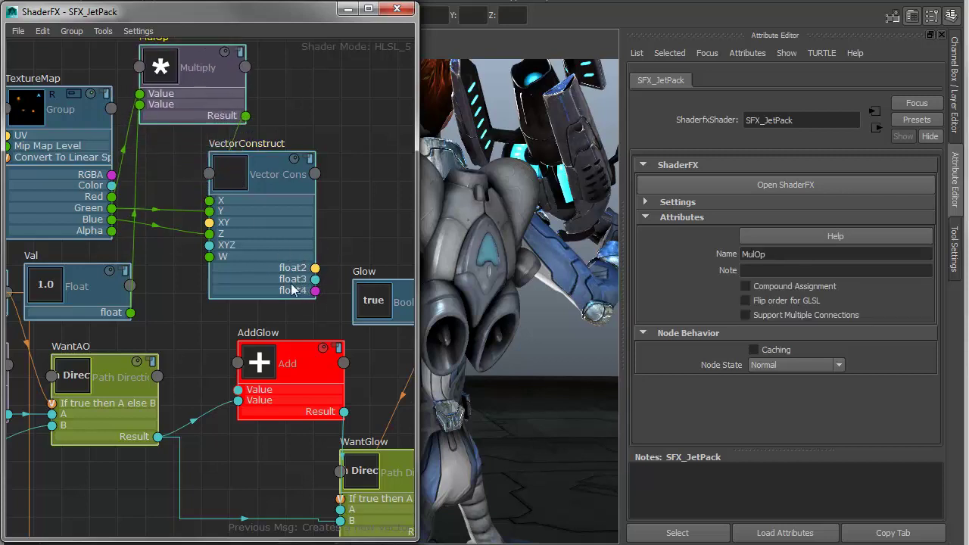
{"action": "left_click_drag", "start_coordinate": [285, 360], "coordinate": [319, 352]}
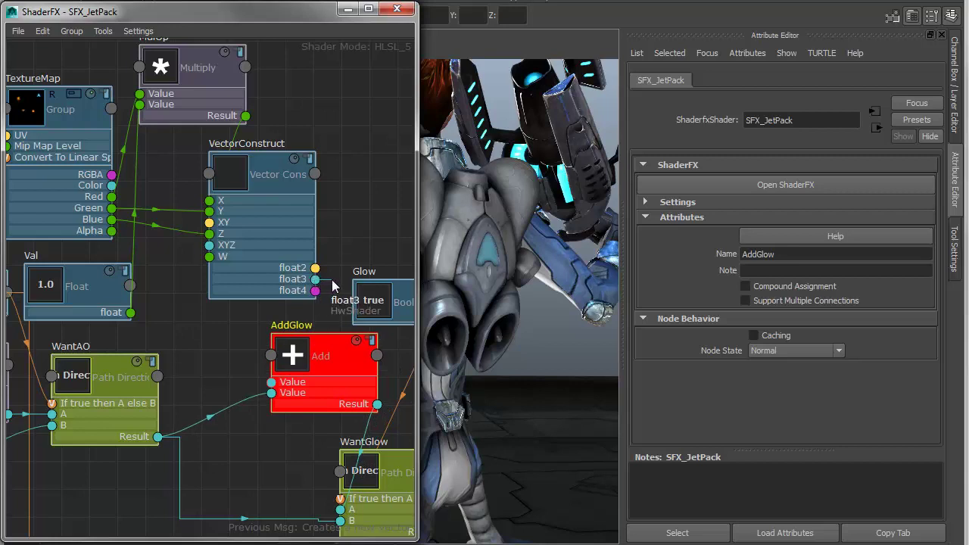
{"action": "left_click_drag", "start_coordinate": [315, 278], "coordinate": [291, 365]}
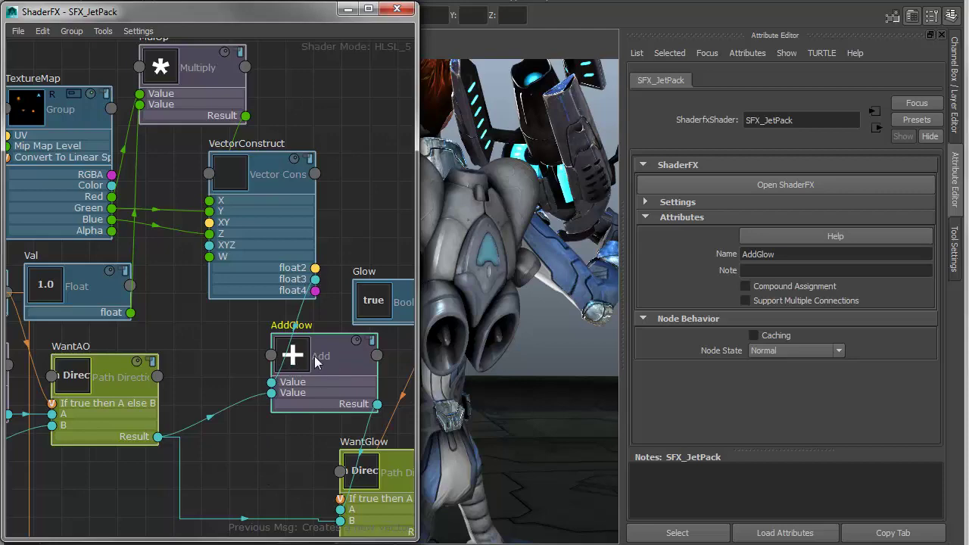
Inspect the glow on the jetpack and its thrusters from behind, with the ShaderFX window narrowed.
{"action": "mouse_move", "coordinate": [488, 360]}
{"action": "left_mouse_down", "text": "alt"}
{"action": "mouse_move", "coordinate": [480, 359]}
{"action": "mouse_move", "coordinate": [489, 363]}
{"action": "left_mouse_up", "text": "alt"}
{"action": "mouse_move", "coordinate": [489, 363]}
{"action": "middle_mouse_down", "text": "alt"}
{"action": "mouse_move", "coordinate": [504, 344]}
{"action": "mouse_move", "coordinate": [498, 349]}
{"action": "middle_mouse_up", "text": "alt"}
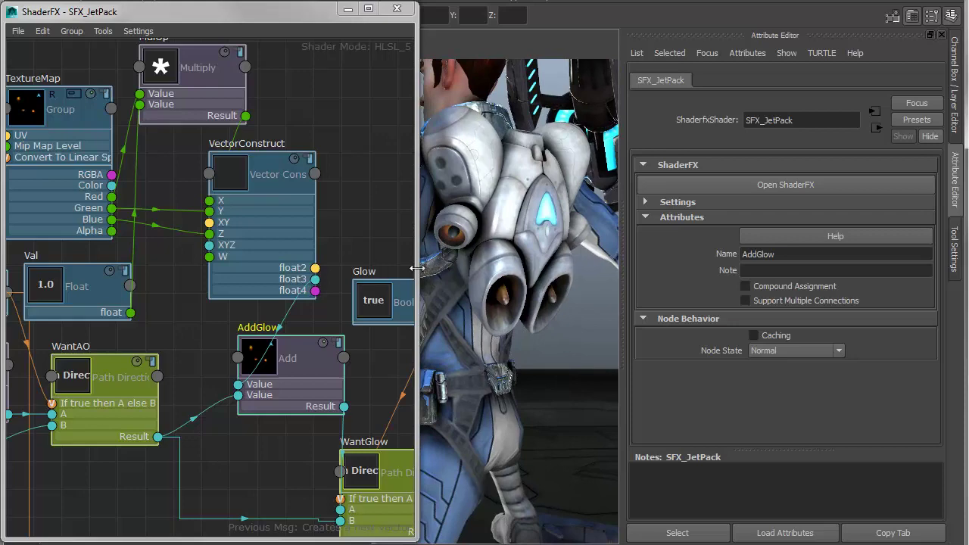
{"action": "left_click_drag", "start_coordinate": [418, 276], "coordinate": [387, 280]}
{"action": "left_click", "coordinate": [956, 87]}
{"action": "left_click_drag", "start_coordinate": [654, 365], "coordinate": [594, 389], "text": "alt"}
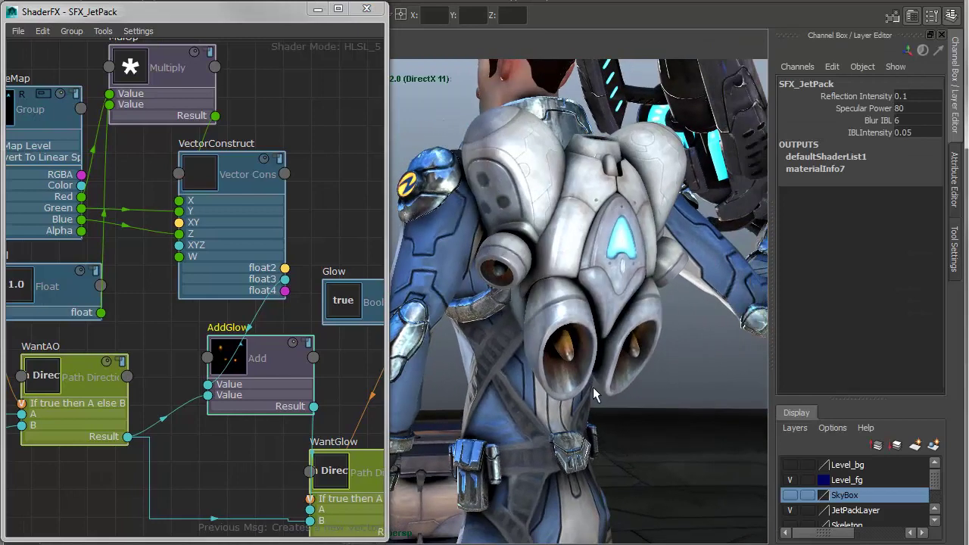
Set the value of the Val float node feeding MulOp to 2, and raise it to 5 for a stronger red glow.
{"action": "left_click", "coordinate": [56, 297]}
{"action": "left_click_drag", "start_coordinate": [55, 293], "coordinate": [67, 294]}
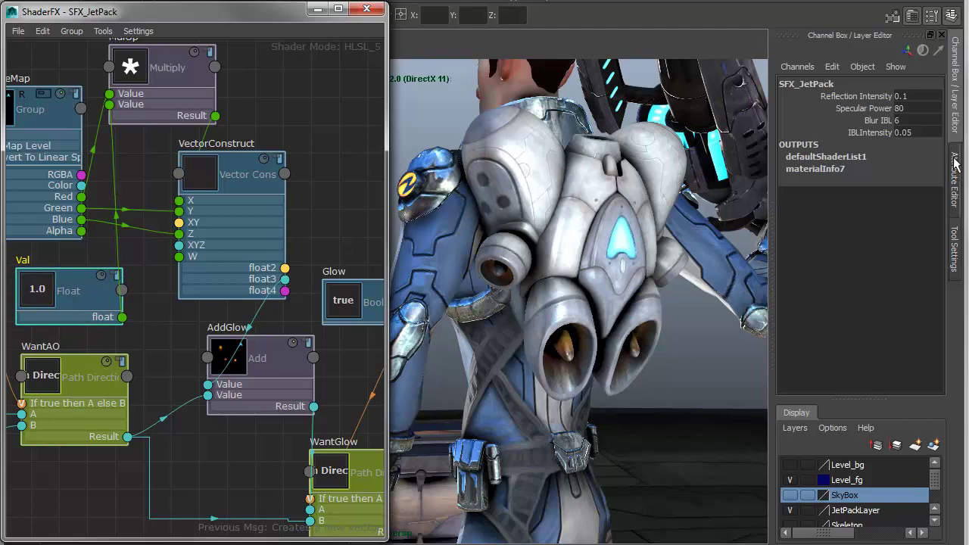
{"action": "left_click", "coordinate": [954, 180]}
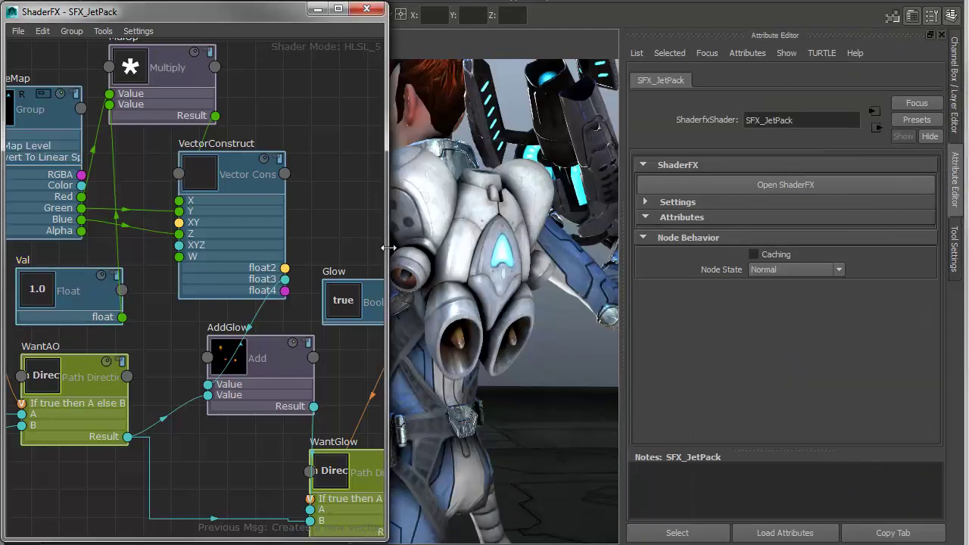
{"action": "left_click_drag", "start_coordinate": [384, 252], "coordinate": [338, 252]}
{"action": "left_click", "coordinate": [34, 299]}
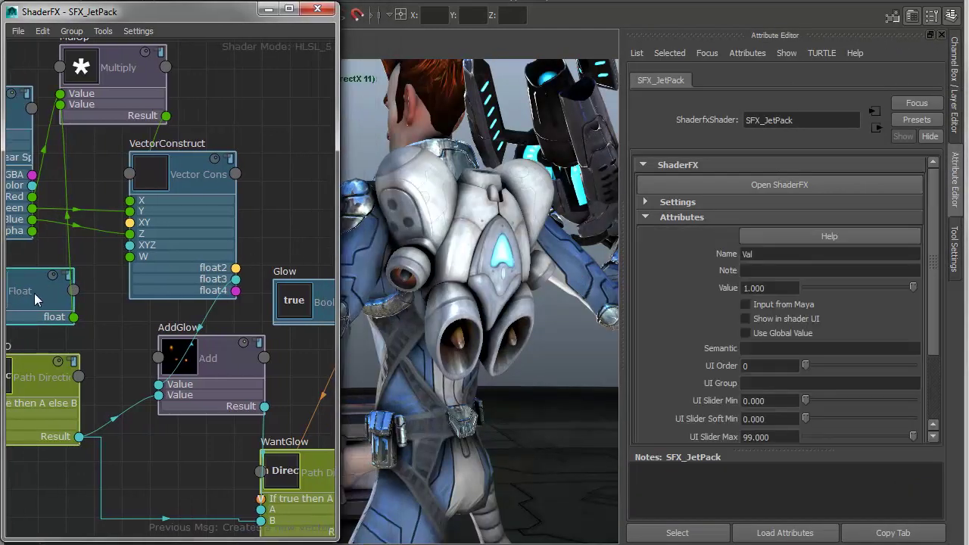
{"action": "double_click", "coordinate": [761, 288]}
{"action": "type", "text": "2"}
{"action": "key", "text": "Return"}
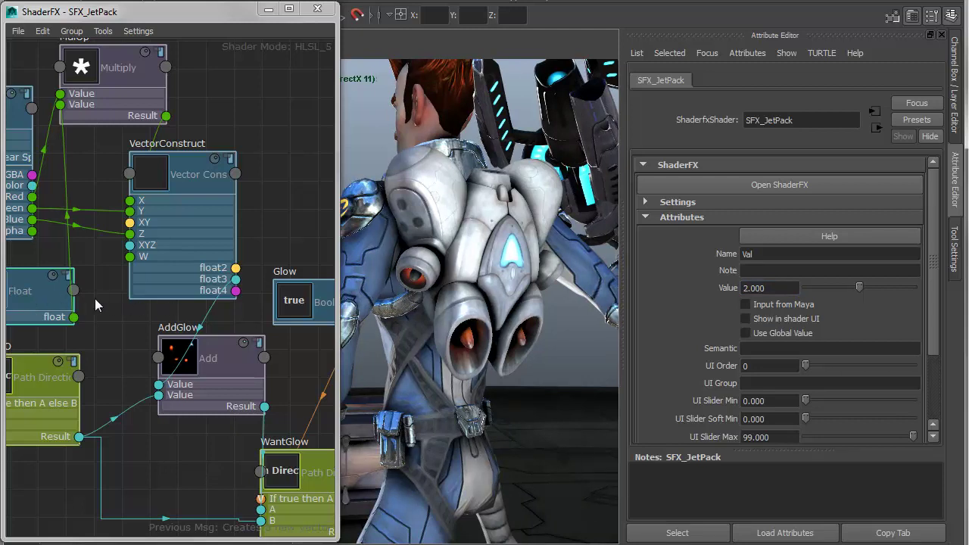
{"action": "middle_click_drag", "start_coordinate": [95, 298], "coordinate": [130, 296]}
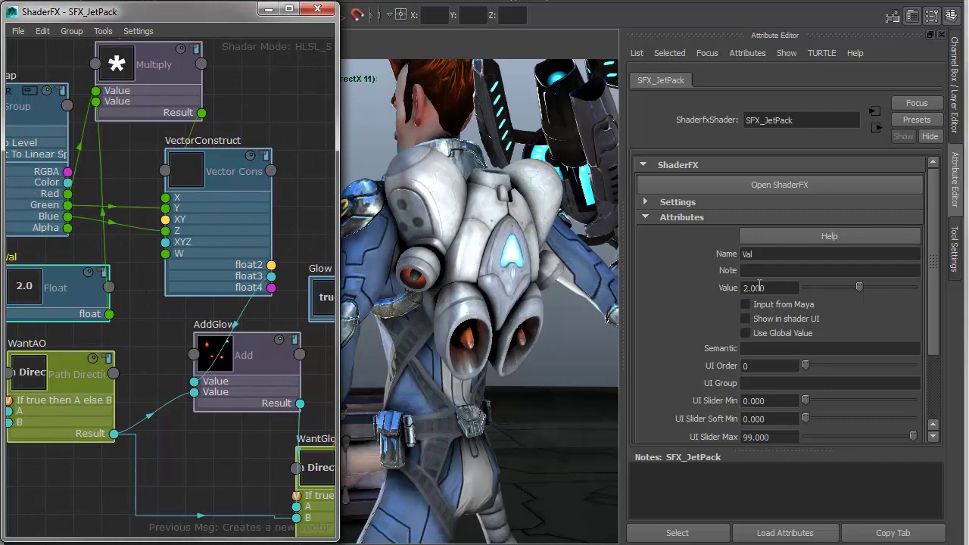
{"action": "double_click", "coordinate": [759, 287]}
{"action": "type", "text": "5"}
{"action": "key", "text": "Return"}
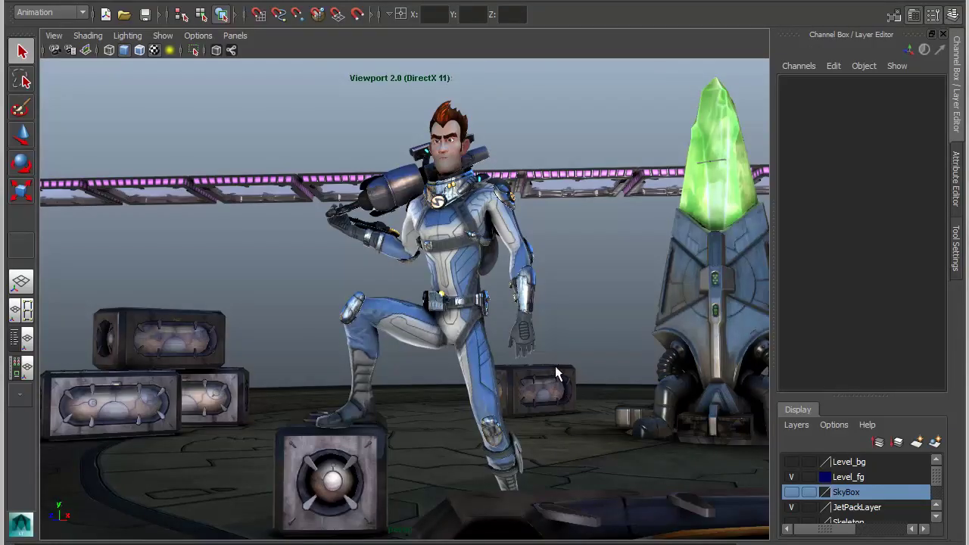
Frame the glass platforms above the arena, make the Level_bg layer visible and go to frame 1.
{"action": "left_click_drag", "start_coordinate": [551, 355], "coordinate": [520, 329], "text": "alt"}
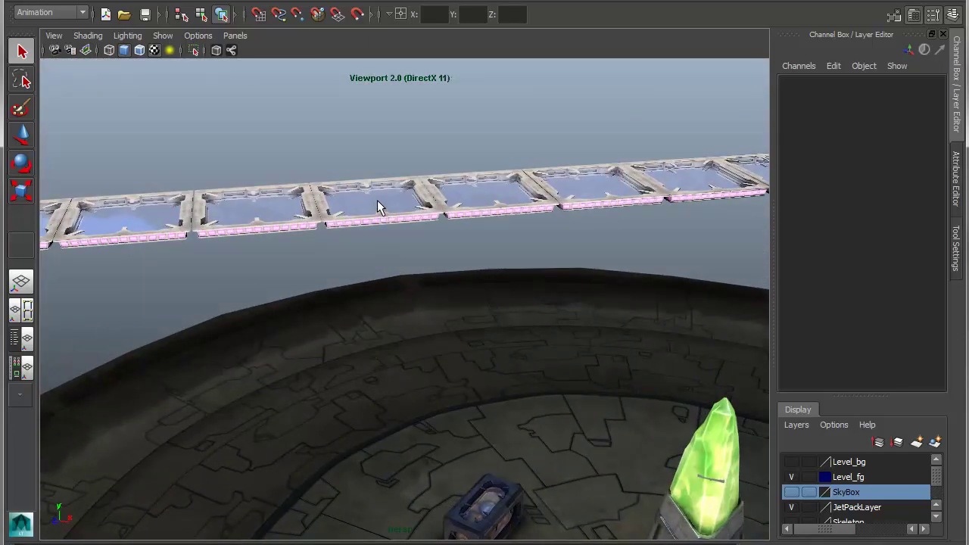
{"action": "left_click", "coordinate": [378, 202]}
{"action": "key", "text": "f"}
{"action": "left_click", "coordinate": [379, 213]}
{"action": "left_click_drag", "start_coordinate": [379, 213], "coordinate": [393, 265], "text": "alt"}
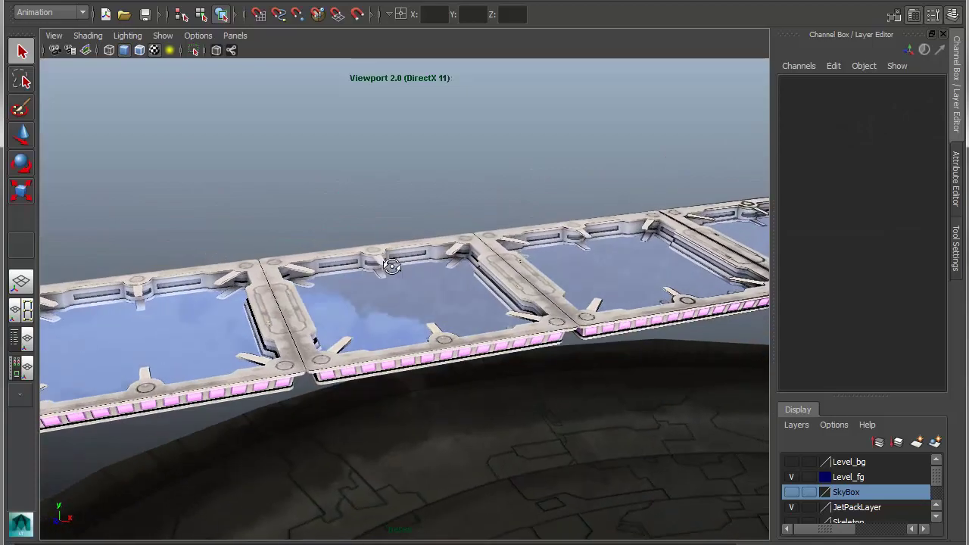
{"action": "left_click", "coordinate": [790, 462]}
{"action": "left_click_drag", "start_coordinate": [439, 491], "coordinate": [508, 451], "text": "alt"}
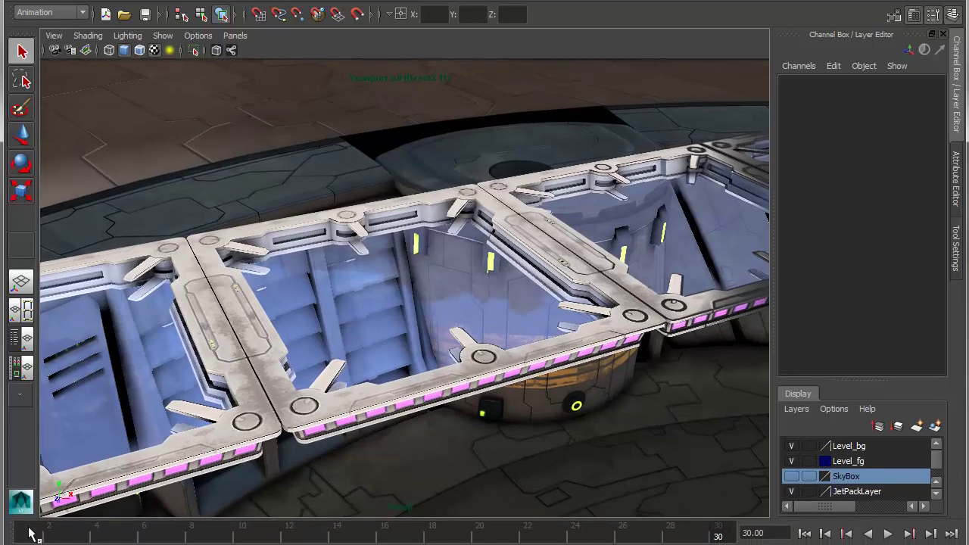
{"action": "mouse_move", "coordinate": [34, 535]}
{"action": "left_mouse_down"}
{"action": "mouse_move", "coordinate": [714, 534]}
{"action": "mouse_move", "coordinate": [26, 534]}
{"action": "left_mouse_up"}
Select the central glass platform and open its SFX_PlatformGlass shader in ShaderFX.
{"action": "left_click", "coordinate": [408, 310]}
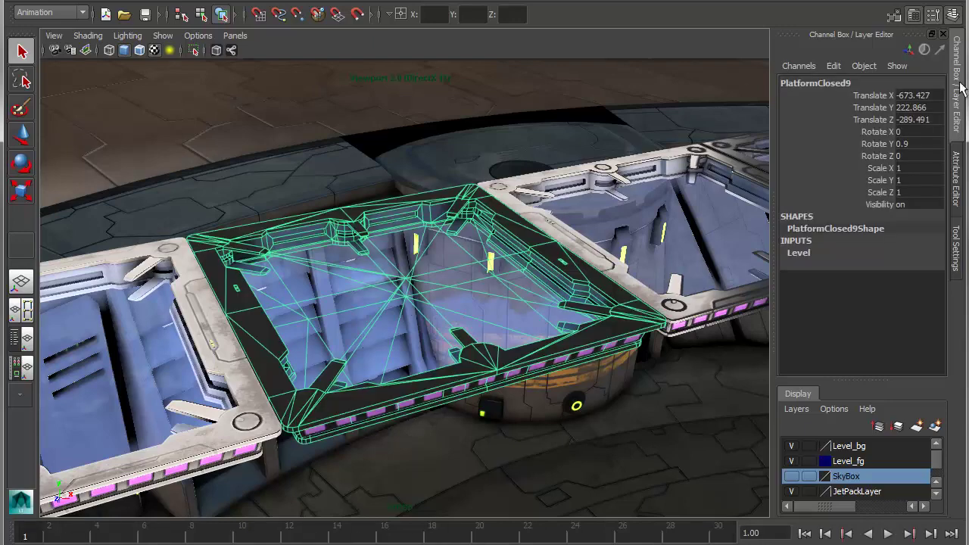
{"action": "left_click", "coordinate": [955, 175]}
{"action": "left_click", "coordinate": [876, 80]}
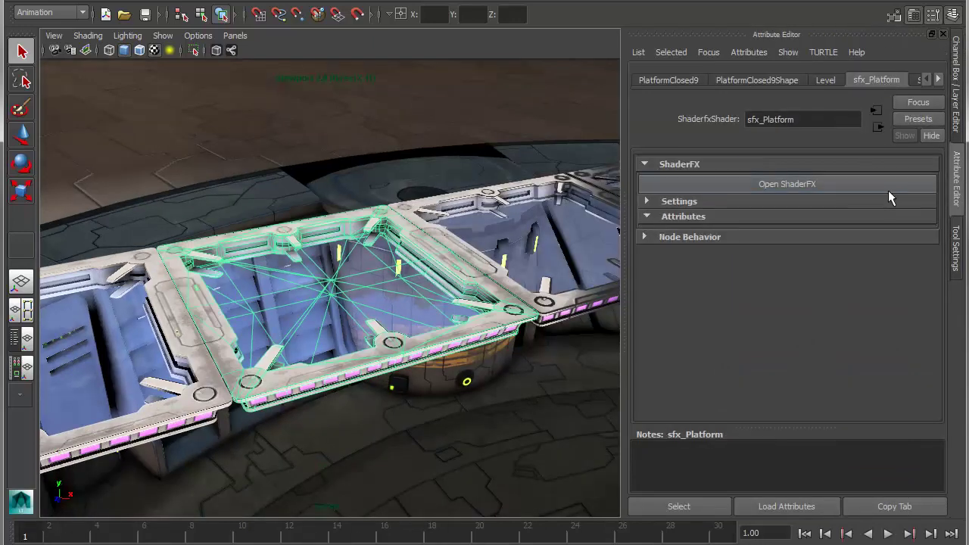
{"action": "left_click", "coordinate": [919, 80]}
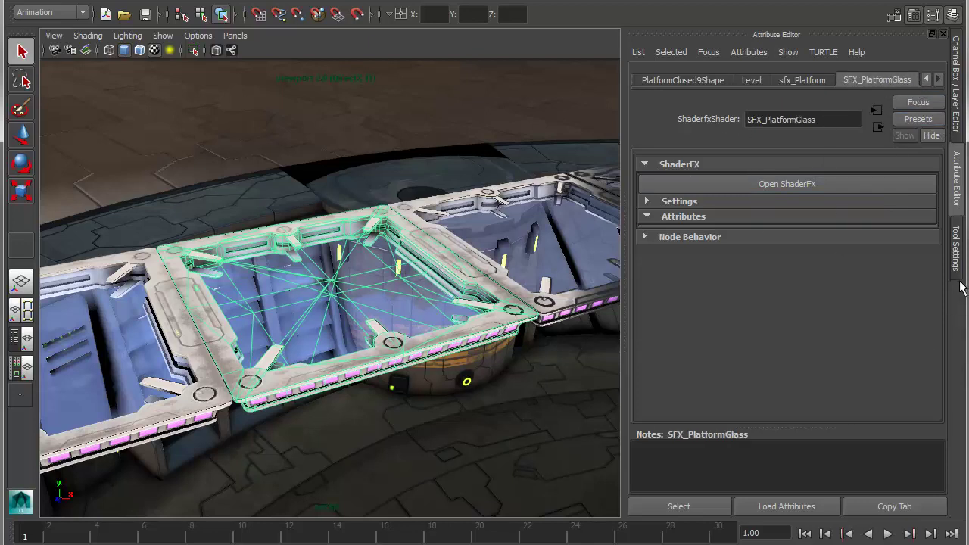
{"action": "left_click", "coordinate": [814, 183]}
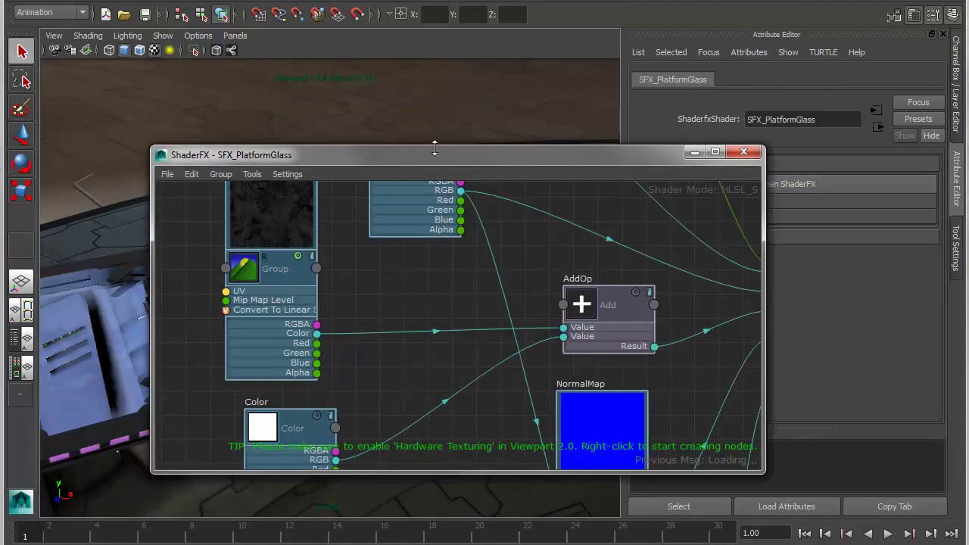
Examine the platform glass node network and the inputs of its TraditionalGameSurfaceShader node in an enlarged ShaderFX window.
{"action": "left_click_drag", "start_coordinate": [441, 147], "coordinate": [440, 2]}
{"action": "scroll", "coordinate": [568, 278], "scroll_direction": "down", "scroll_amount": 5}
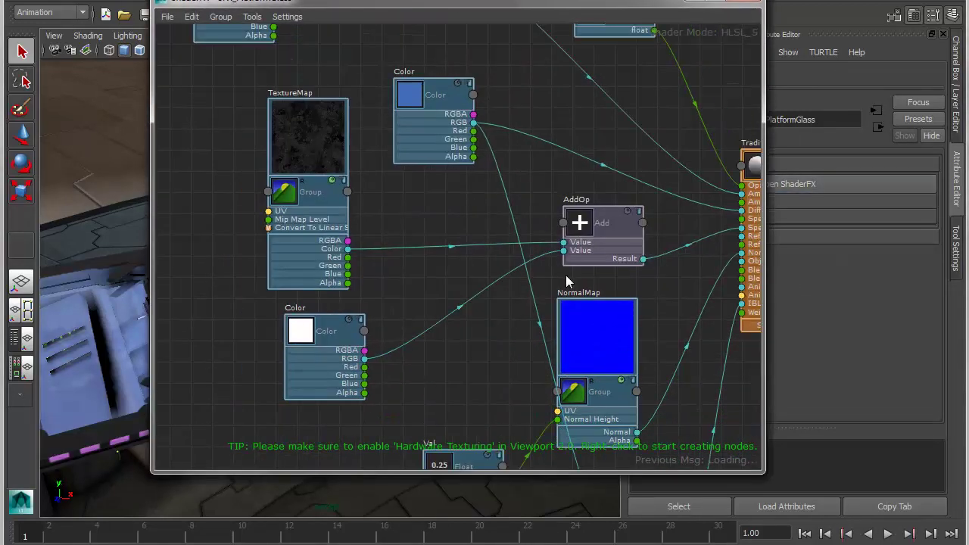
{"action": "middle_click_drag", "start_coordinate": [594, 280], "coordinate": [480, 246], "text": "alt"}
{"action": "scroll", "coordinate": [503, 277], "scroll_direction": "down", "scroll_amount": 1}
{"action": "right_click_drag", "start_coordinate": [503, 277], "coordinate": [493, 277], "text": "alt"}
{"action": "middle_click_drag", "start_coordinate": [493, 274], "coordinate": [492, 290], "text": "alt"}
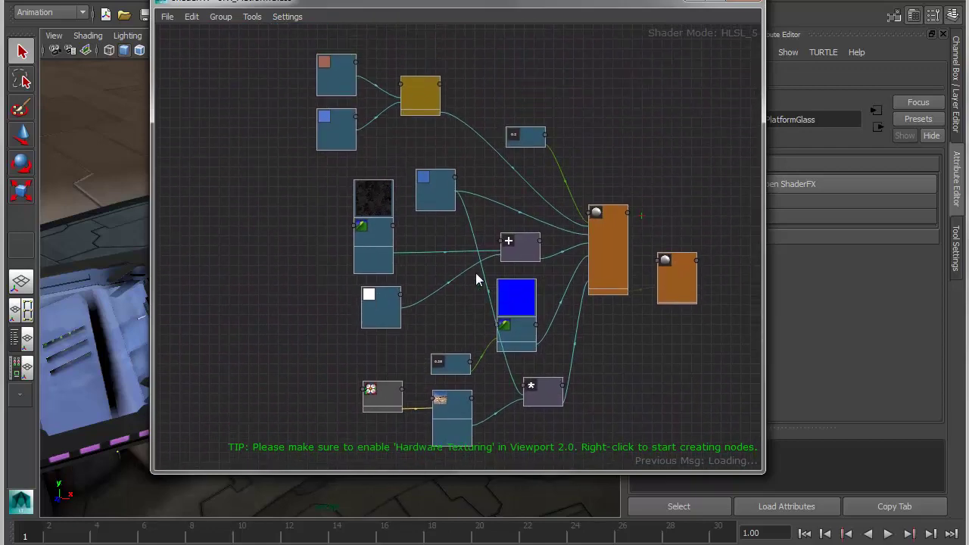
{"action": "middle_click_drag", "start_coordinate": [542, 225], "coordinate": [402, 281], "text": "alt"}
{"action": "right_click_drag", "start_coordinate": [402, 281], "coordinate": [566, 319], "text": "alt"}
{"action": "middle_click_drag", "start_coordinate": [566, 319], "coordinate": [475, 255], "text": "alt"}
{"action": "right_click_drag", "start_coordinate": [476, 254], "coordinate": [586, 265], "text": "alt"}
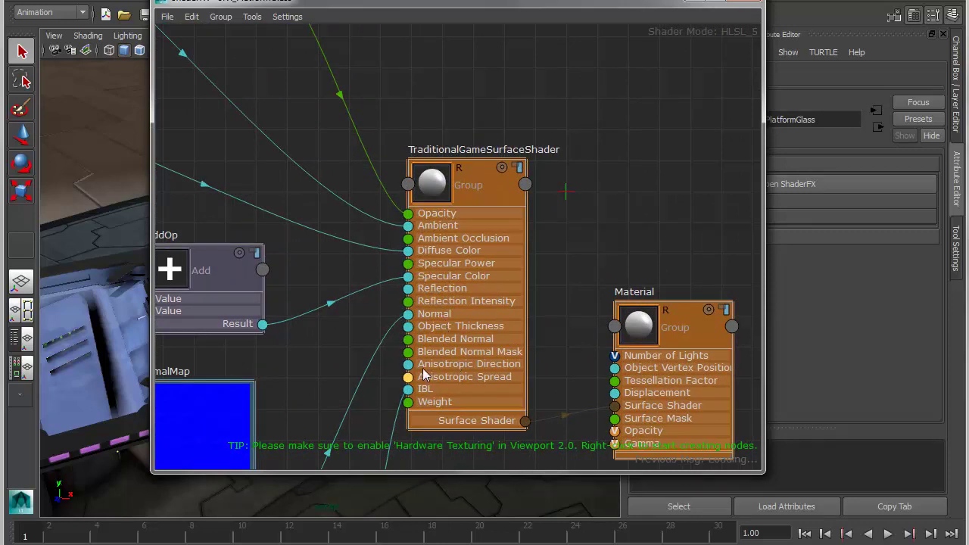
Set the Val float node driving the NormalMap's Normal Height to 1, keeping the platform glass in view.
{"action": "middle_click_drag", "start_coordinate": [430, 354], "coordinate": [566, 258], "text": "alt"}
{"action": "middle_click_drag", "start_coordinate": [446, 344], "coordinate": [559, 220], "text": "alt"}
{"action": "left_click", "coordinate": [453, 217]}
{"action": "mouse_move", "coordinate": [438, 240]}
{"action": "middle_mouse_down", "text": "alt"}
{"action": "mouse_move", "coordinate": [450, 217]}
{"action": "mouse_move", "coordinate": [448, 228]}
{"action": "middle_mouse_up", "text": "alt"}
{"action": "left_click_drag", "start_coordinate": [264, 401], "coordinate": [265, 389]}
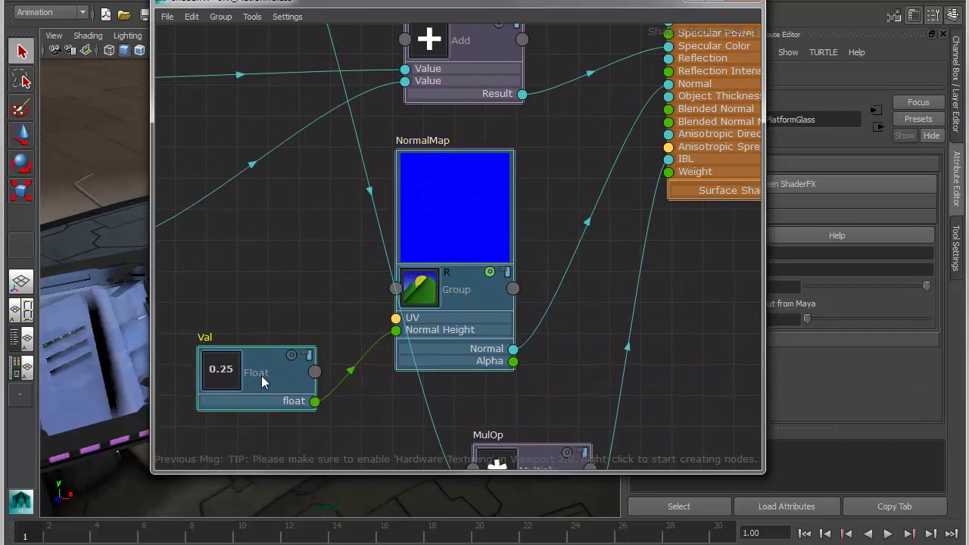
{"action": "left_click_drag", "start_coordinate": [412, 9], "coordinate": [968, 10]}
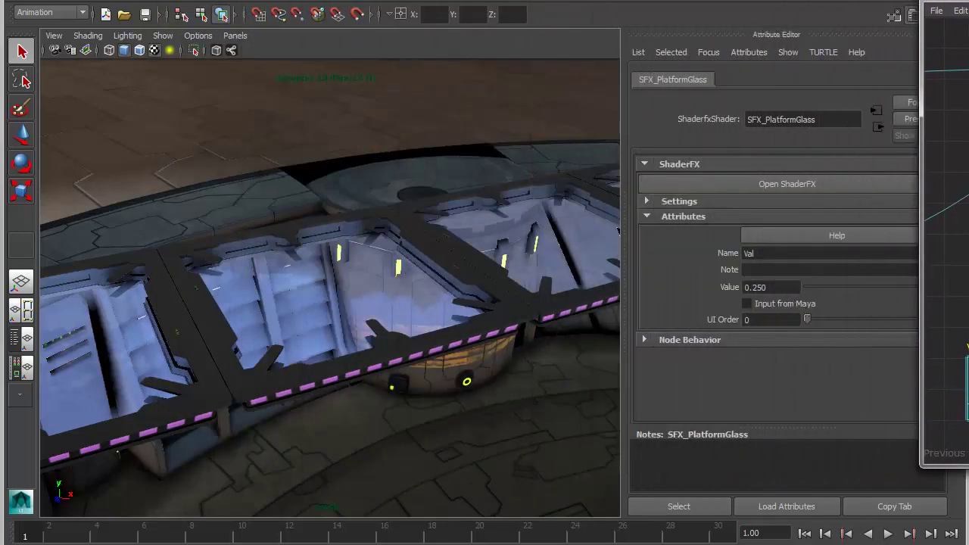
{"action": "left_click_drag", "start_coordinate": [402, 266], "coordinate": [419, 310], "text": "alt"}
{"action": "left_click_drag", "start_coordinate": [360, 303], "coordinate": [348, 346], "text": "alt"}
{"action": "type", "text": "1"}
{"action": "key", "text": "Return"}
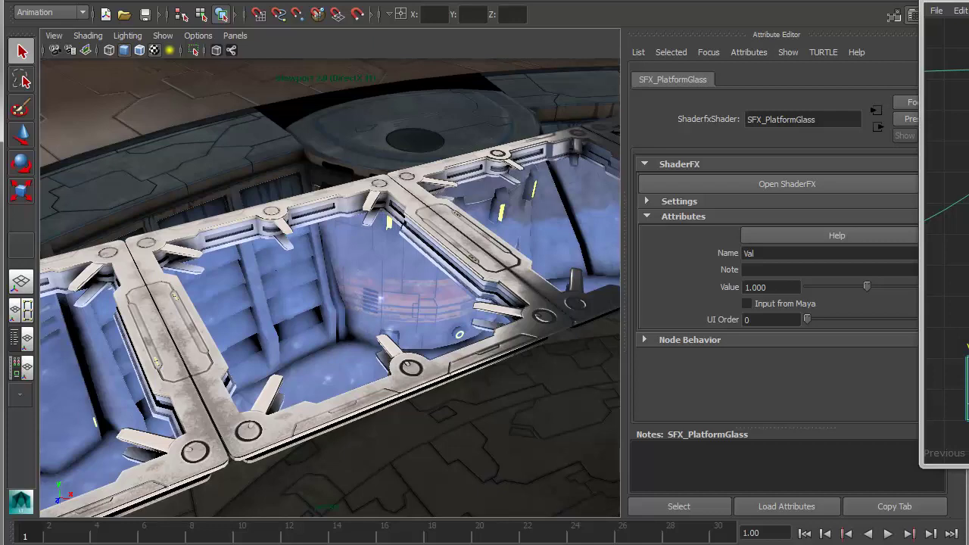
Examine the TextureMap, Color and AddOp nodes and the area around NormalMap in the platform glass network.
{"action": "left_click_drag", "start_coordinate": [968, 2], "coordinate": [629, 15]}
{"action": "middle_click_drag", "start_coordinate": [668, 233], "coordinate": [725, 317]}
{"action": "middle_click_drag", "start_coordinate": [968, 164], "coordinate": [865, 201]}
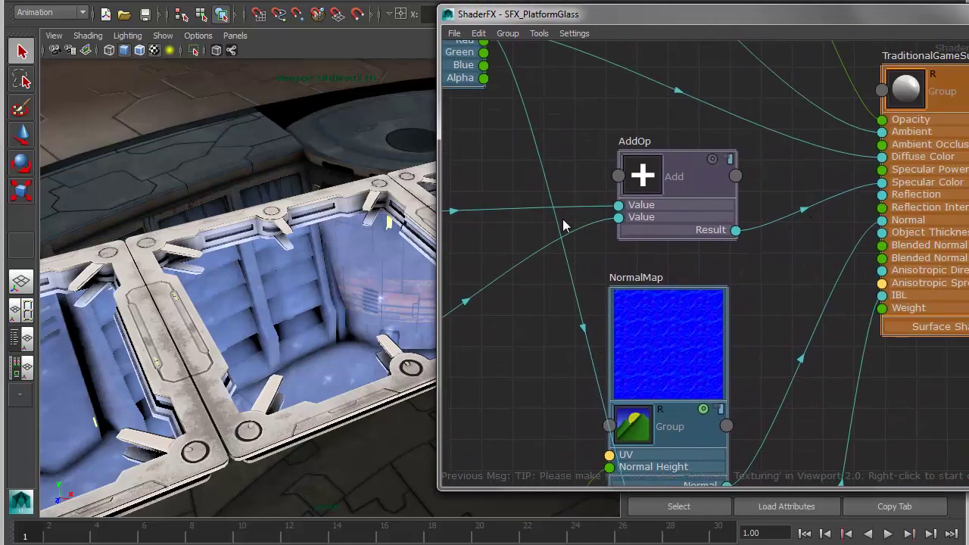
{"action": "middle_click_drag", "start_coordinate": [560, 229], "coordinate": [944, 193]}
{"action": "middle_click_drag", "start_coordinate": [638, 311], "coordinate": [646, 328]}
{"action": "middle_click_drag", "start_coordinate": [633, 239], "coordinate": [644, 314]}
{"action": "left_click_drag", "start_coordinate": [630, 148], "coordinate": [645, 162]}
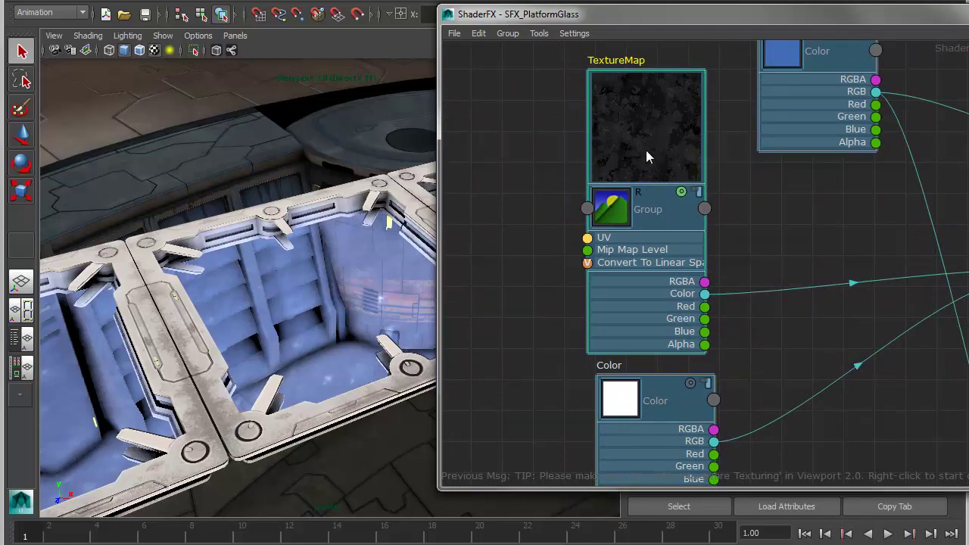
{"action": "middle_click_drag", "start_coordinate": [883, 307], "coordinate": [844, 221]}
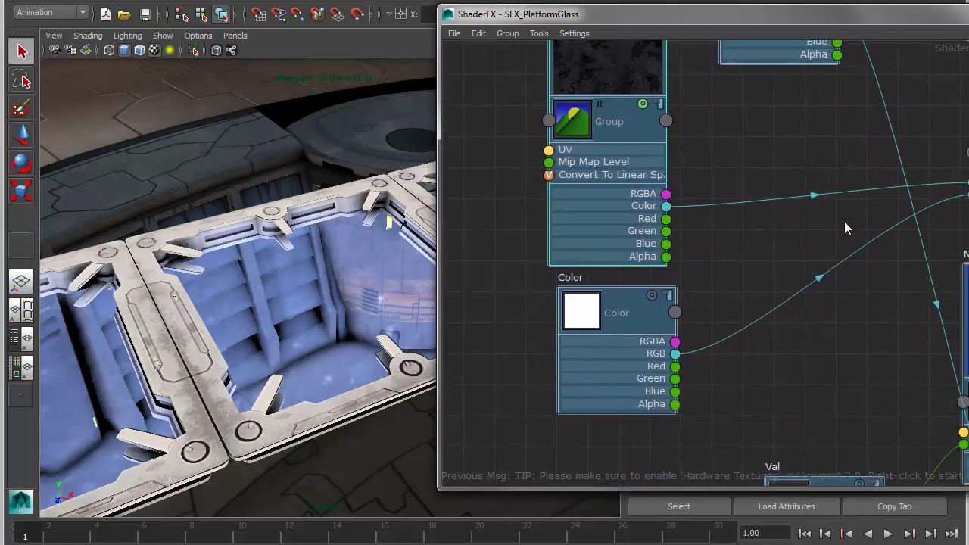
{"action": "scroll", "coordinate": [824, 236], "scroll_direction": "down", "scroll_amount": 2}
{"action": "middle_click_drag", "start_coordinate": [846, 284], "coordinate": [757, 234]}
{"action": "scroll", "coordinate": [734, 231], "scroll_direction": "up", "scroll_amount": 1}
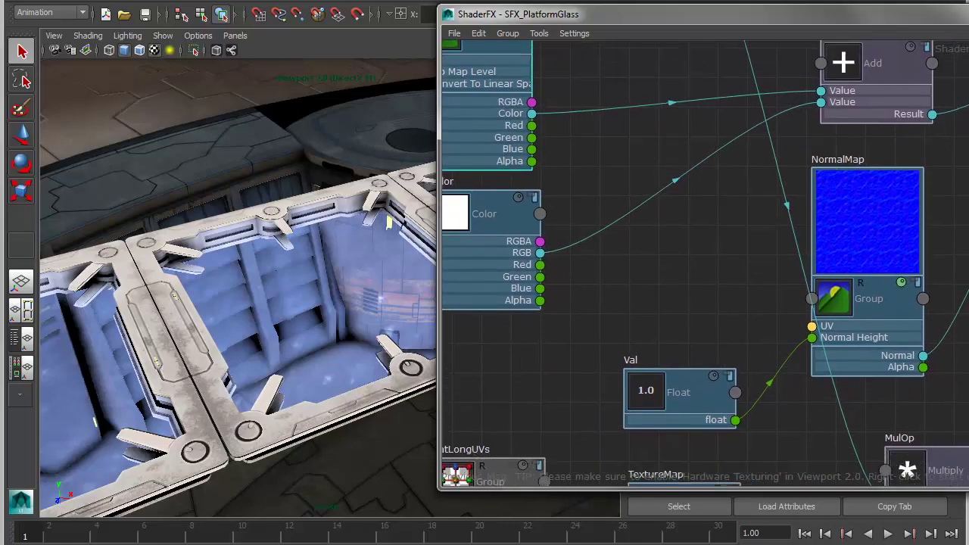
{"action": "left_click_drag", "start_coordinate": [716, 15], "coordinate": [420, 42]}
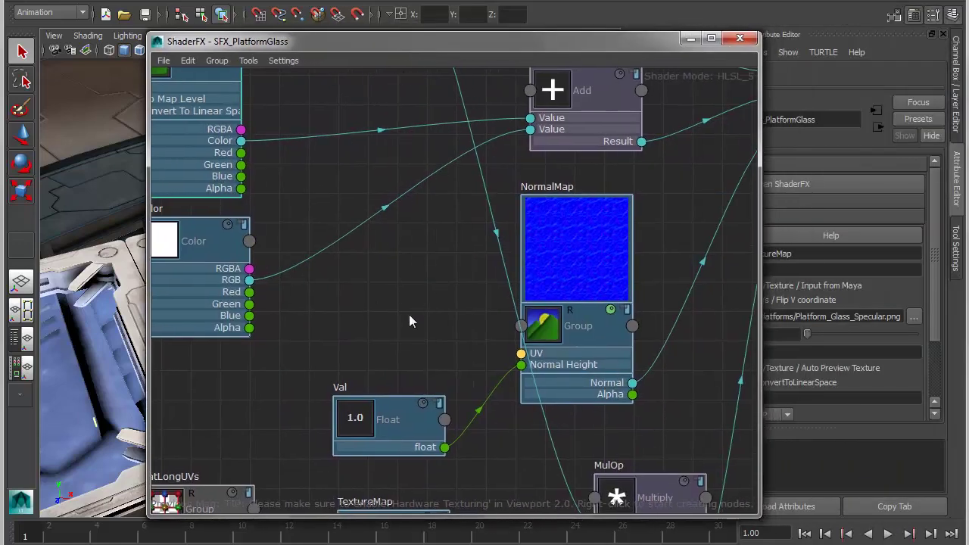
{"action": "right_click", "coordinate": [381, 296]}
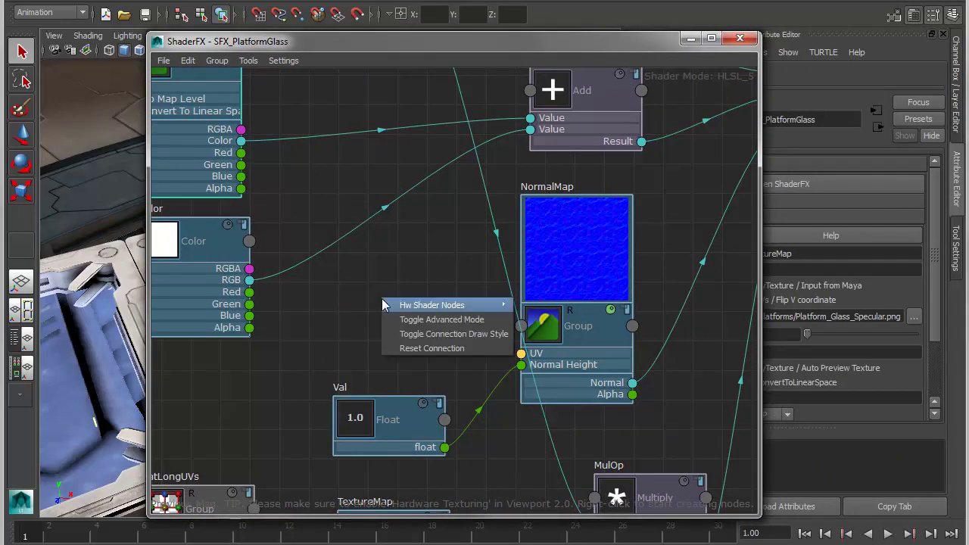
{"action": "mouse_move", "coordinate": [414, 310]}
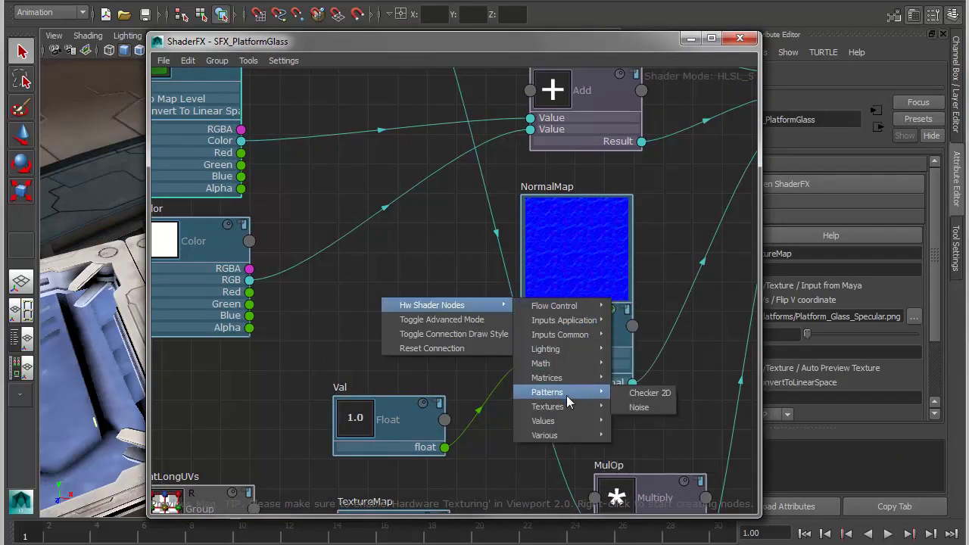
{"action": "mouse_move", "coordinate": [562, 409]}
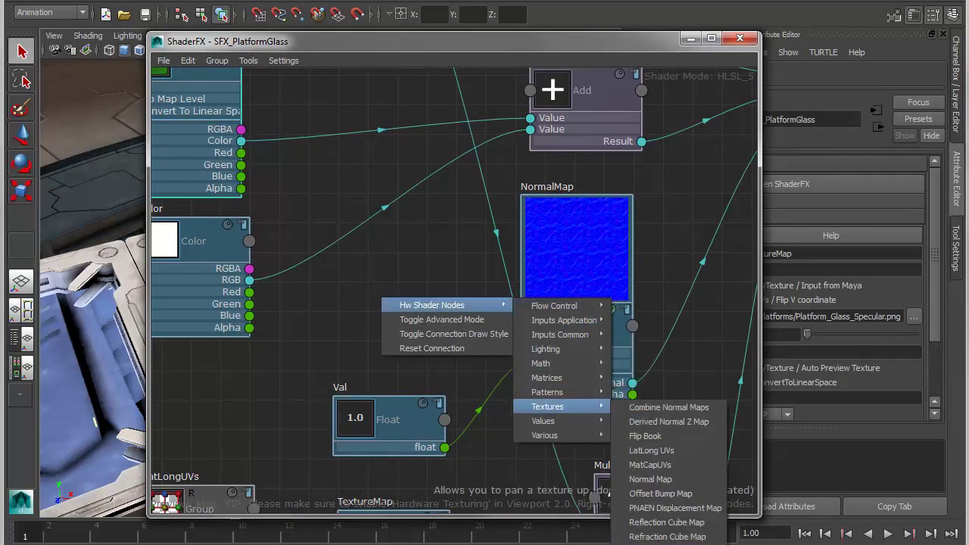
{"action": "left_click", "coordinate": [502, 42]}
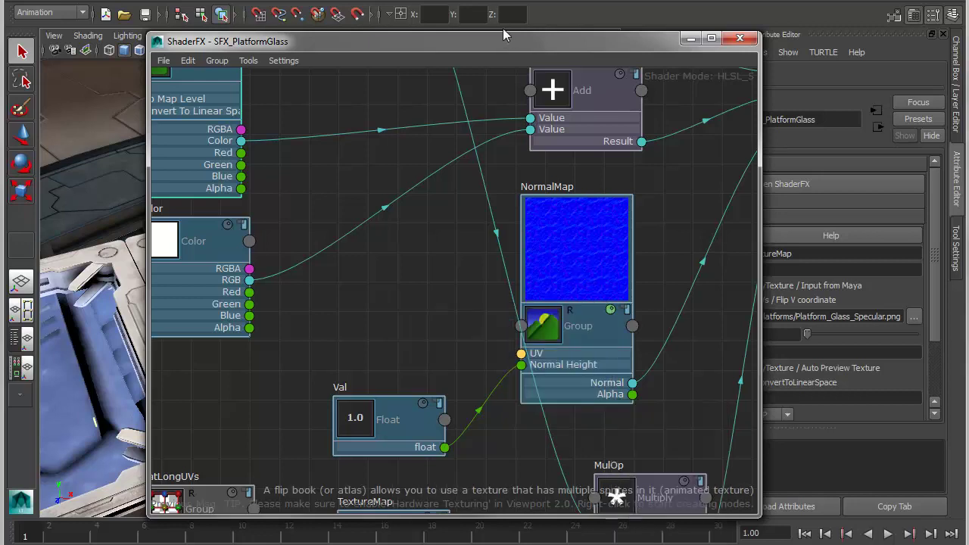
Add a UV Rotator node beside NormalMap and connect its RotatedUV output to NormalMap's UV input.
{"action": "left_click_drag", "start_coordinate": [491, 43], "coordinate": [479, 2]}
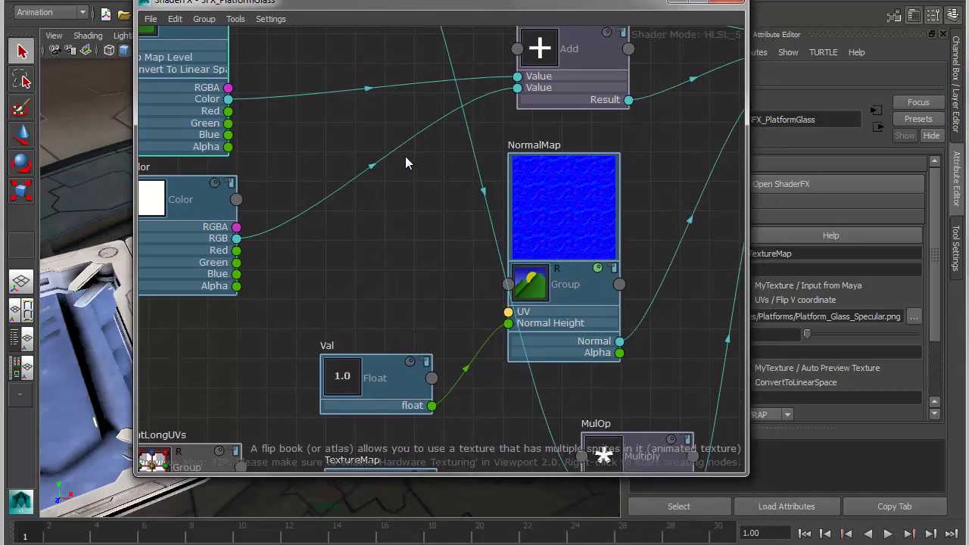
{"action": "right_click", "coordinate": [387, 187]}
{"action": "mouse_move", "coordinate": [473, 194]}
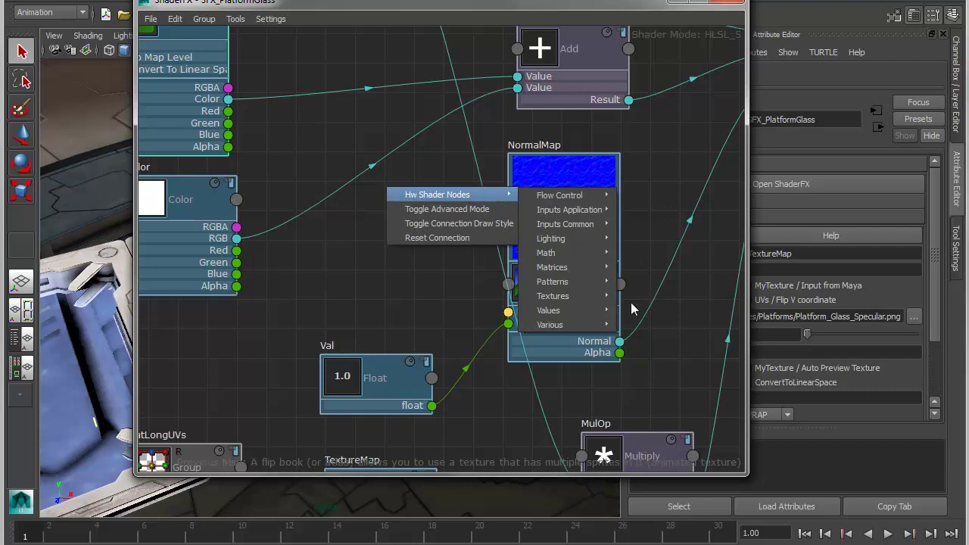
{"action": "mouse_move", "coordinate": [584, 296]}
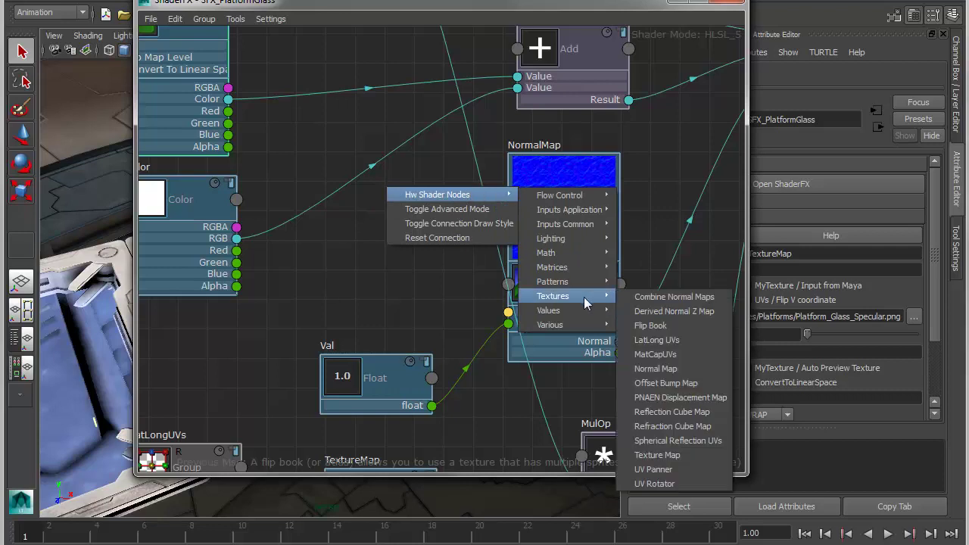
{"action": "left_click", "coordinate": [686, 485]}
{"action": "left_click_drag", "start_coordinate": [439, 208], "coordinate": [366, 224]}
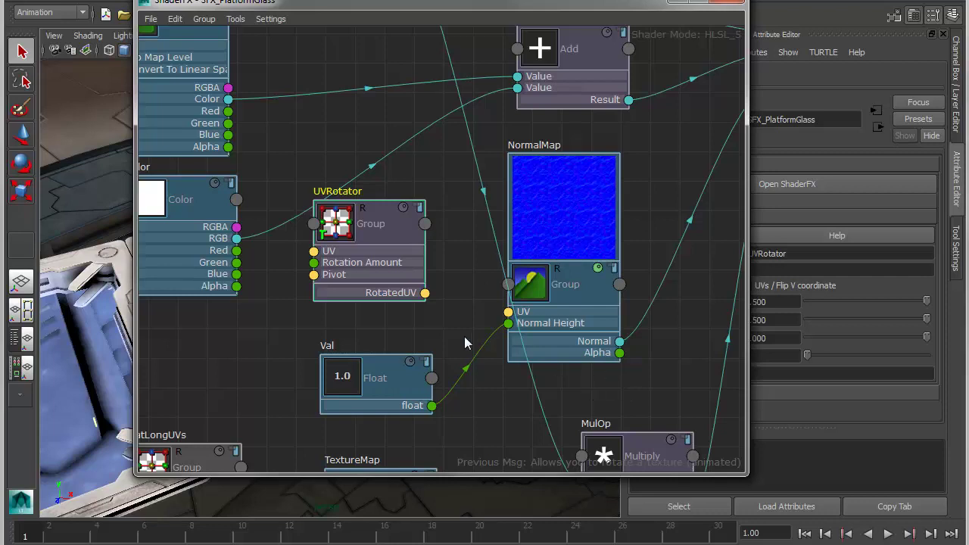
{"action": "left_click_drag", "start_coordinate": [425, 294], "coordinate": [508, 311]}
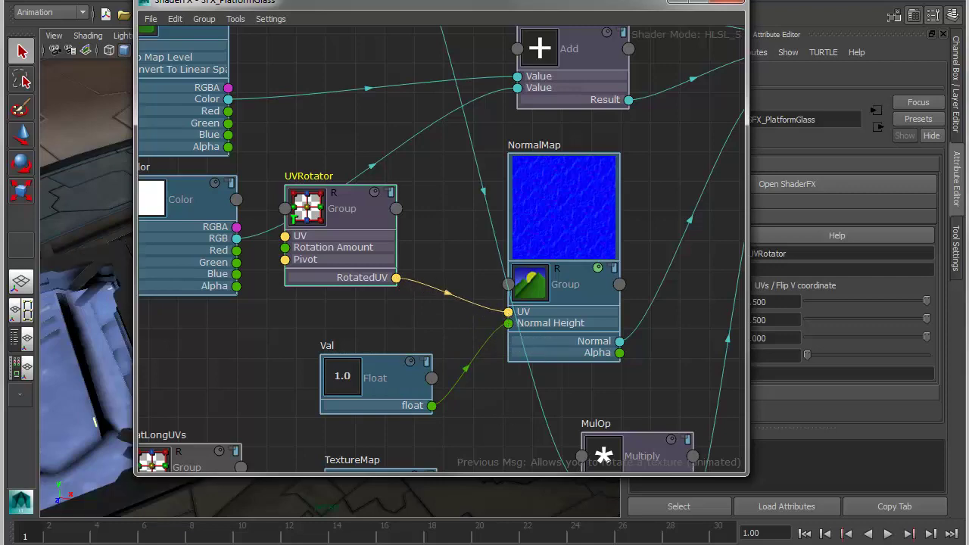
Play the animation to preview the rotating normal map on the platform glass, and extend the timeline's playback range.
{"action": "left_click_drag", "start_coordinate": [439, 2], "coordinate": [968, 27]}
{"action": "left_click_drag", "start_coordinate": [290, 215], "coordinate": [330, 259], "text": "alt"}
{"action": "left_click", "coordinate": [887, 533]}
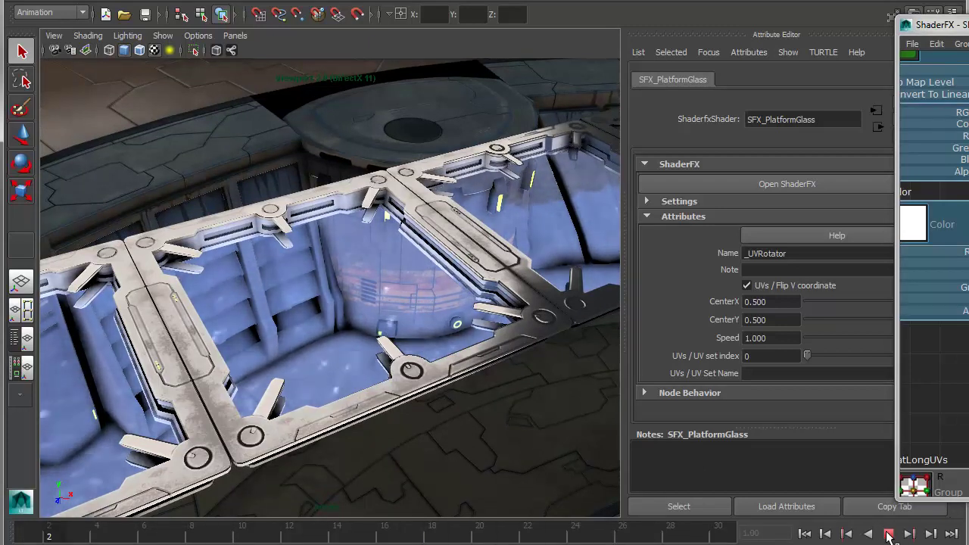
{"action": "left_click", "coordinate": [889, 534]}
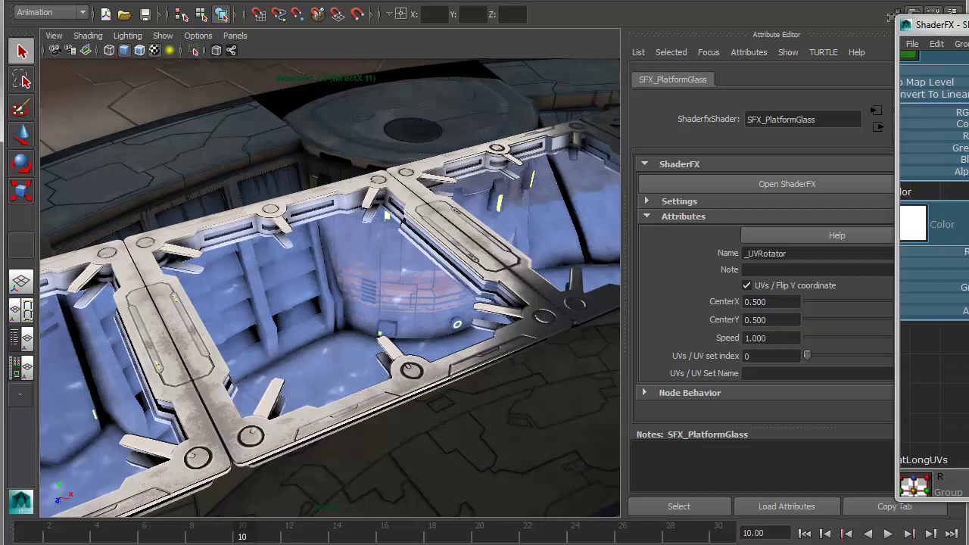
{"action": "key", "text": "Return"}
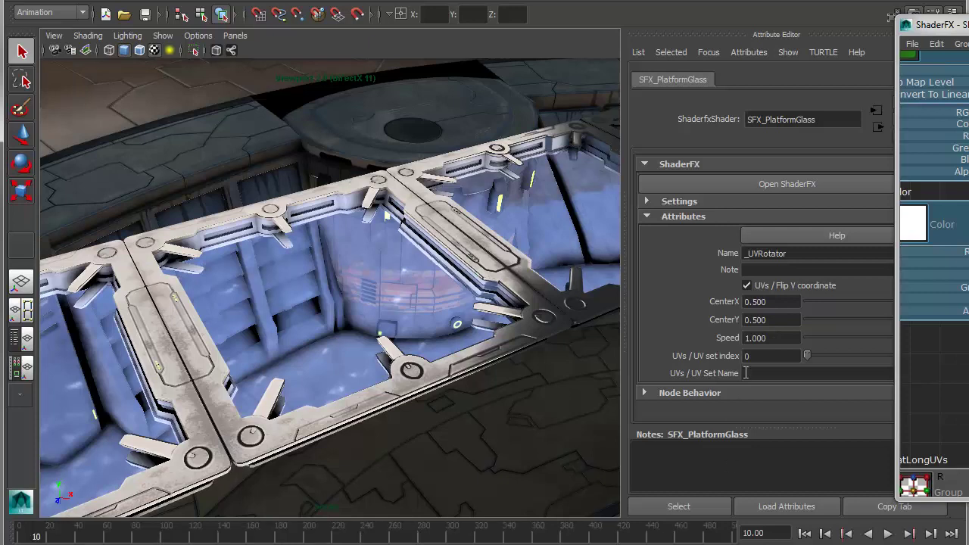
Set the UVRotator's Speed to 0.1 and play the animation to check the slower rotation on the glass.
{"action": "double_click", "coordinate": [771, 338]}
{"action": "key", "text": "BackSpace"}
{"action": "type", "text": "0.1"}
{"action": "key", "text": "Return"}
{"action": "left_click", "coordinate": [888, 534]}
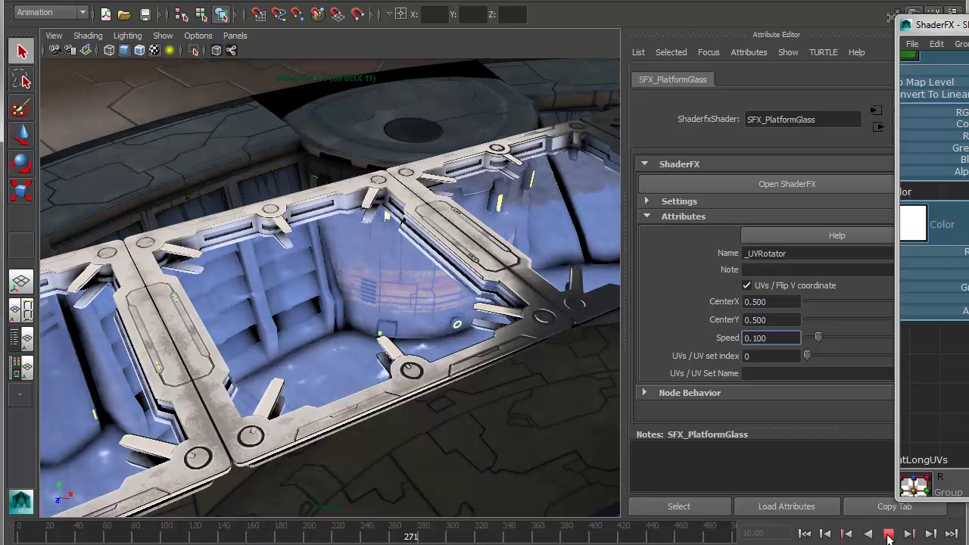
{"action": "left_click", "coordinate": [888, 535]}
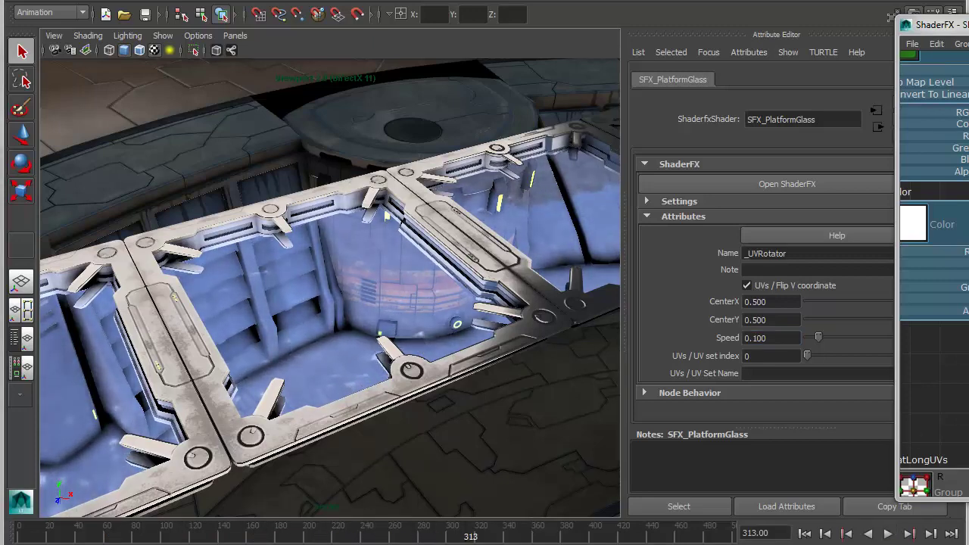
Add a UV Panner node beside the specular TextureMap in ShaderFX and connect its PannedUV output to the TextureMap's UV input.
{"action": "left_click_drag", "start_coordinate": [968, 24], "coordinate": [306, 4]}
{"action": "left_click_drag", "start_coordinate": [679, 475], "coordinate": [810, 544]}
{"action": "middle_click_drag", "start_coordinate": [234, 262], "coordinate": [319, 370], "text": "alt"}
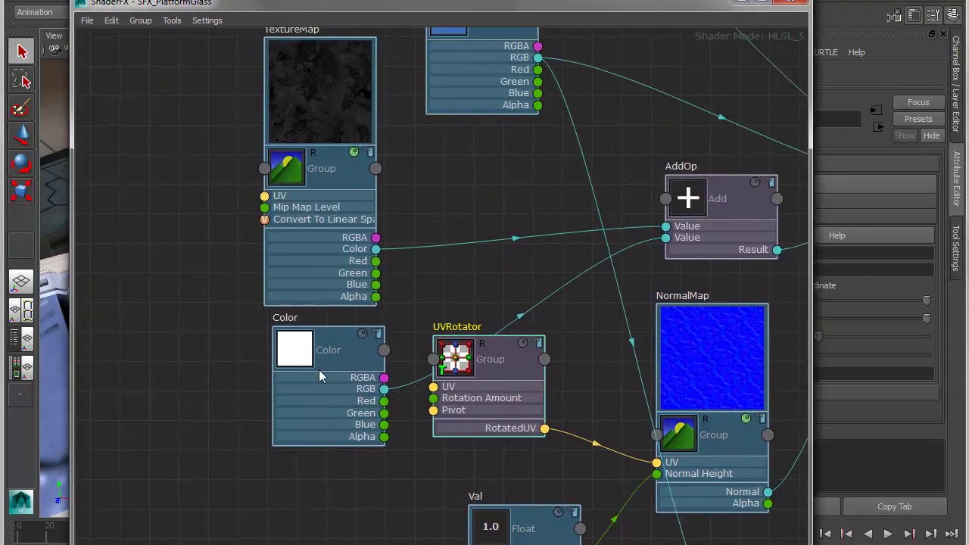
{"action": "left_click_drag", "start_coordinate": [320, 134], "coordinate": [324, 111]}
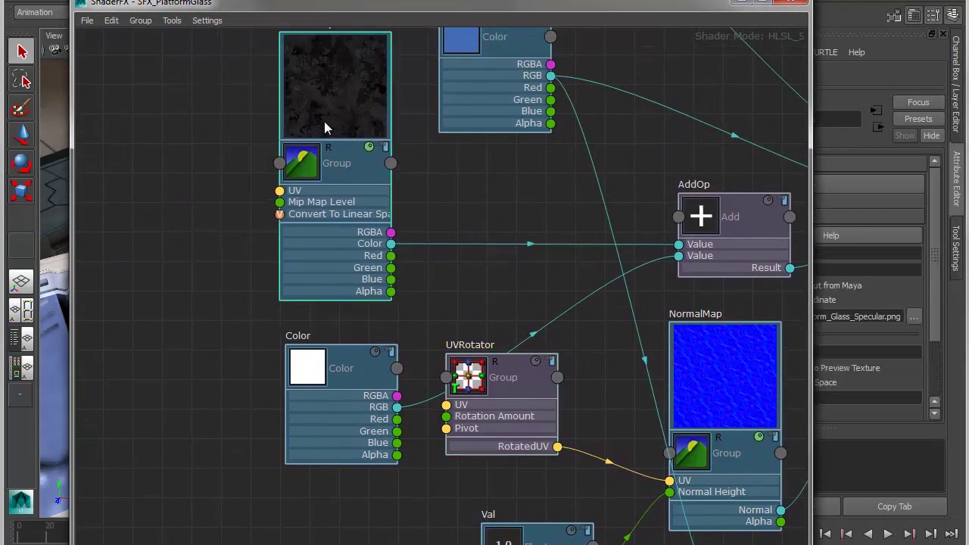
{"action": "middle_click_drag", "start_coordinate": [255, 184], "coordinate": [316, 220]}
{"action": "right_click", "coordinate": [217, 195]}
{"action": "mouse_move", "coordinate": [272, 204]}
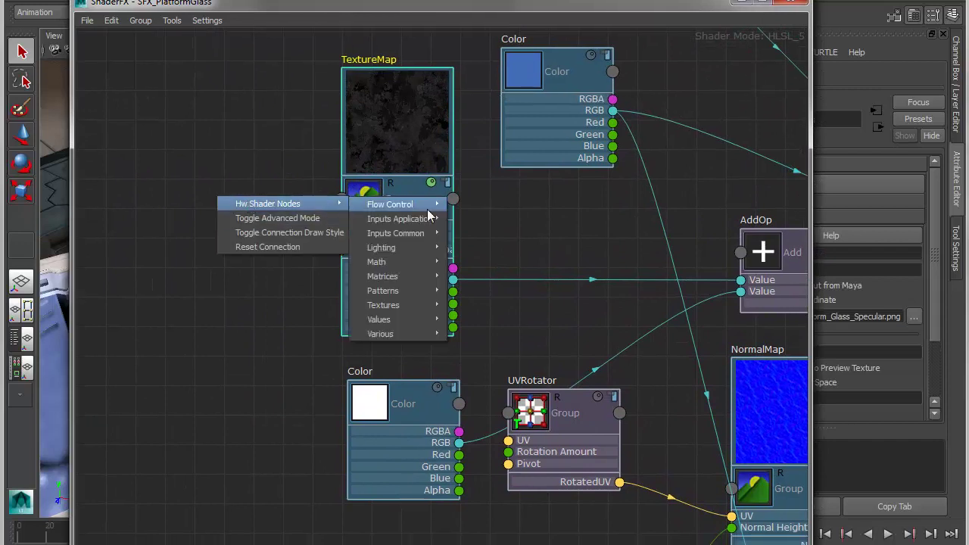
{"action": "mouse_move", "coordinate": [402, 294]}
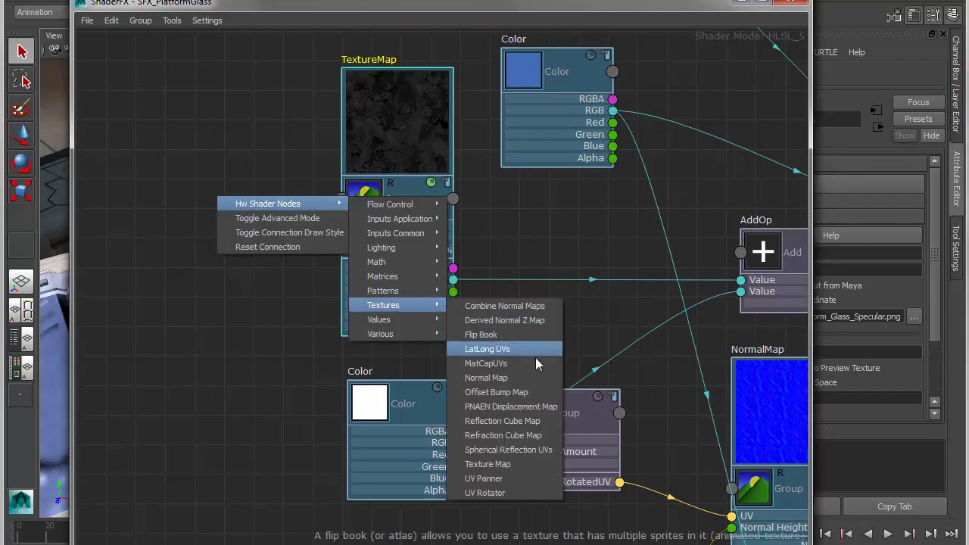
{"action": "left_click", "coordinate": [473, 490]}
{"action": "left_click_drag", "start_coordinate": [272, 250], "coordinate": [229, 202]}
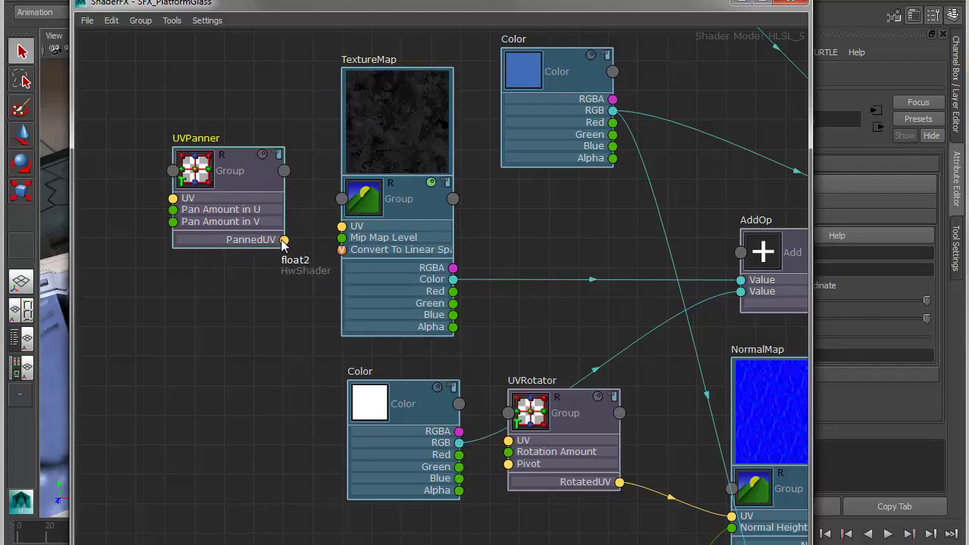
{"action": "left_click_drag", "start_coordinate": [284, 240], "coordinate": [343, 227]}
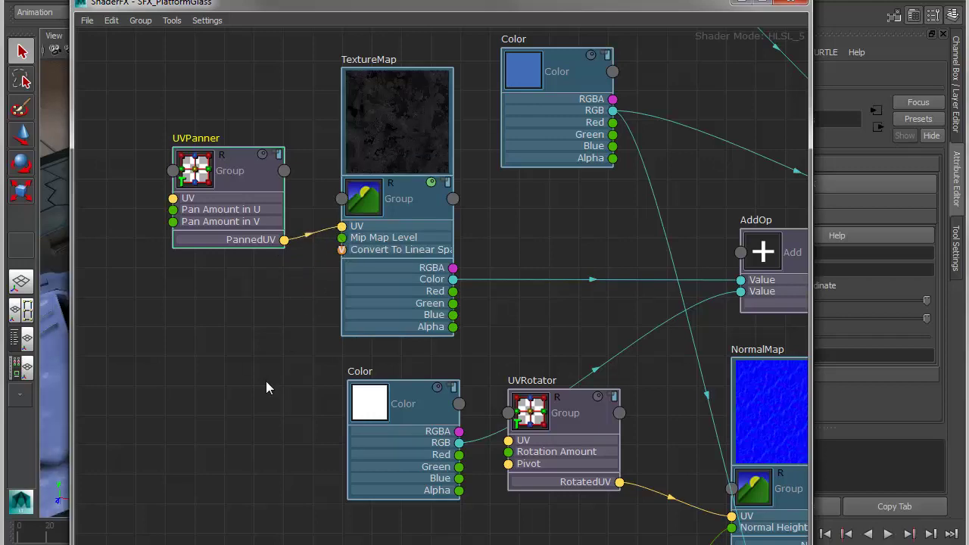
Set the UVPanner's SpeedU to 0 and play the animation to preview the panning texture on the platform glass.
{"action": "left_click_drag", "start_coordinate": [200, 172], "coordinate": [200, 173]}
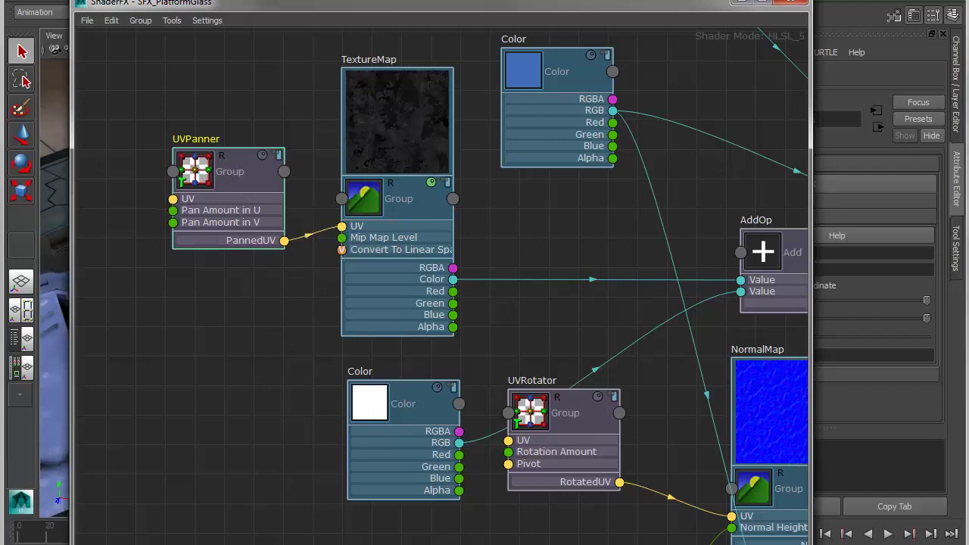
{"action": "left_click_drag", "start_coordinate": [237, 6], "coordinate": [968, 76]}
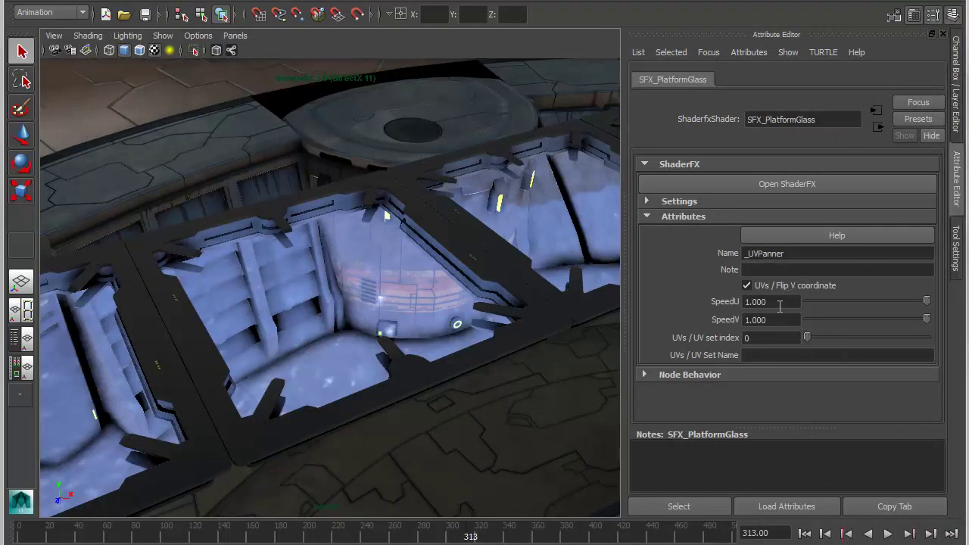
{"action": "double_click", "coordinate": [777, 302]}
{"action": "type", "text": "0"}
{"action": "key", "text": "Return"}
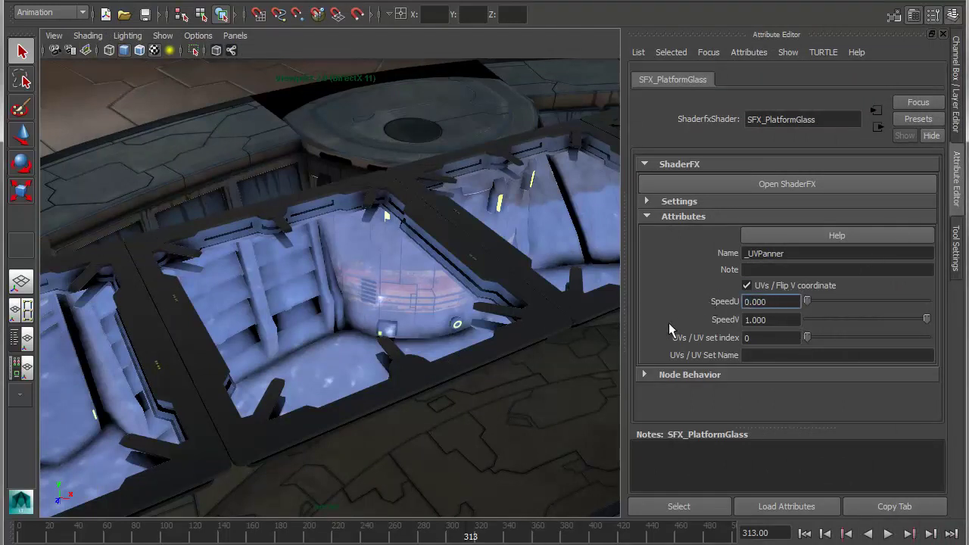
{"action": "left_click_drag", "start_coordinate": [509, 321], "coordinate": [520, 334], "text": "alt"}
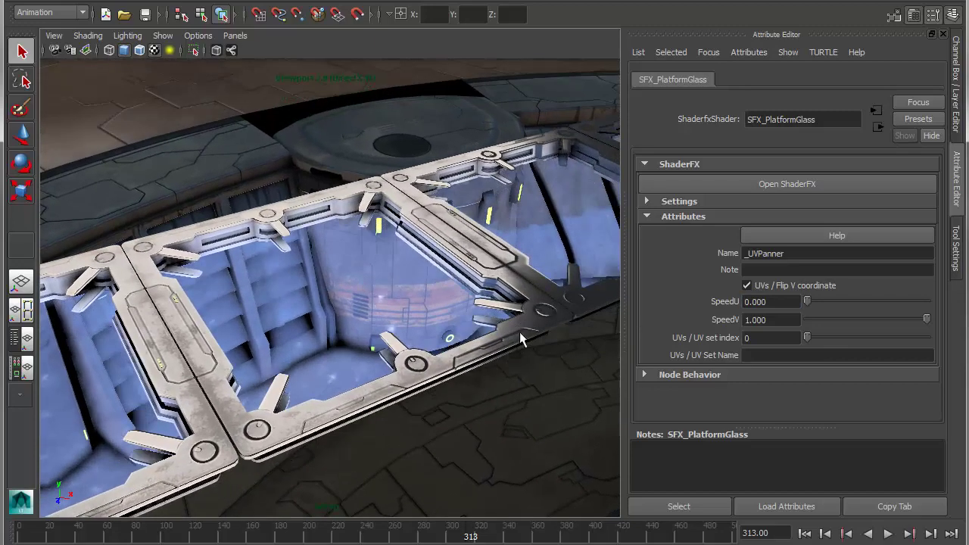
{"action": "left_click", "coordinate": [890, 535]}
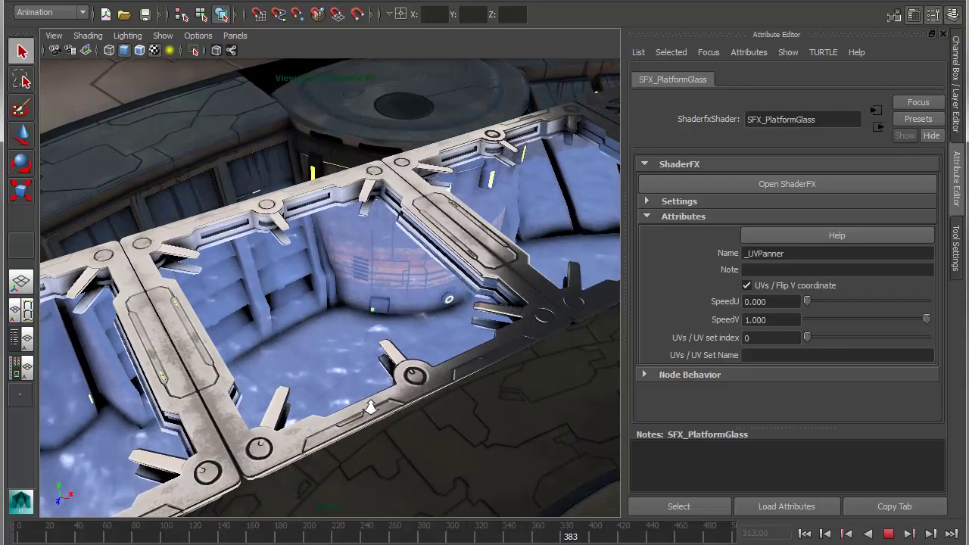
{"action": "right_click_drag", "start_coordinate": [370, 407], "coordinate": [398, 427], "text": "alt"}
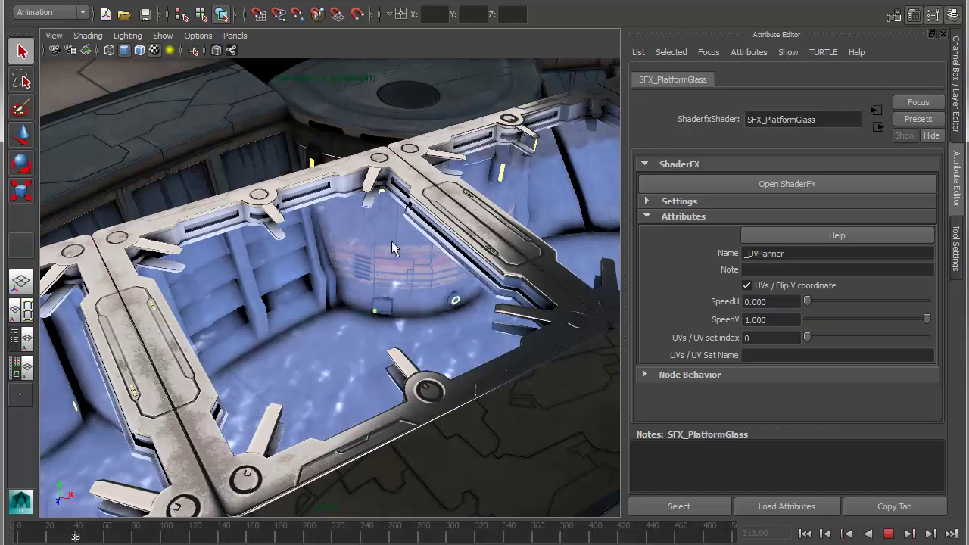
Try a SpeedV of 5 on the UVPanner while the animation plays.
{"action": "left_click", "coordinate": [770, 319]}
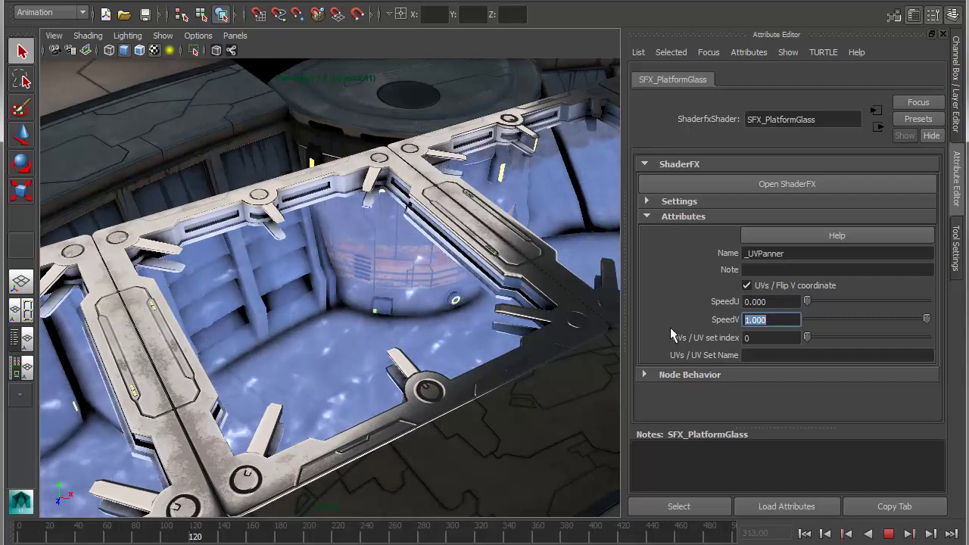
{"action": "type", "text": "5"}
{"action": "key", "text": "Return"}
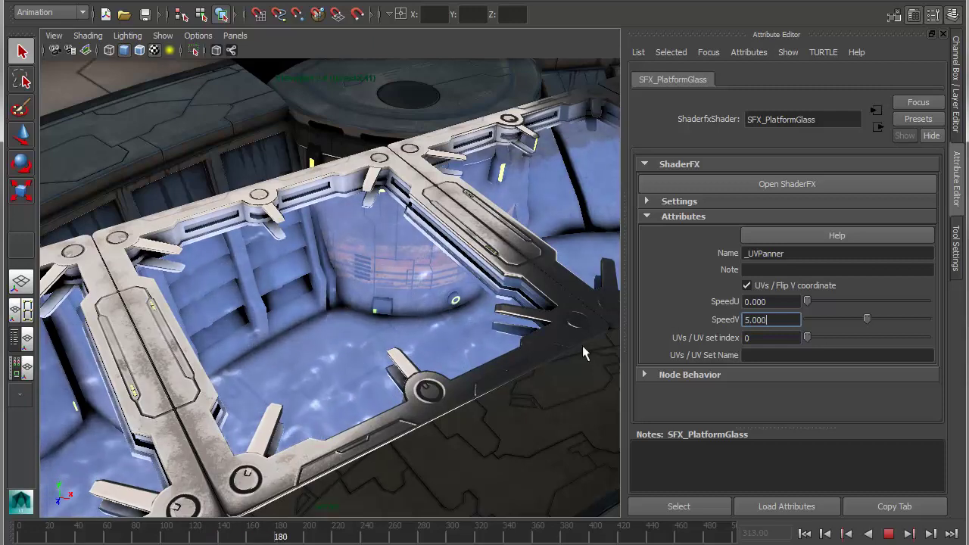
Set the UVPanner's SpeedV to 20, watch the effect on the glass, and stop the playback.
{"action": "left_click_drag", "start_coordinate": [768, 319], "coordinate": [692, 316]}
{"action": "type", "text": "20"}
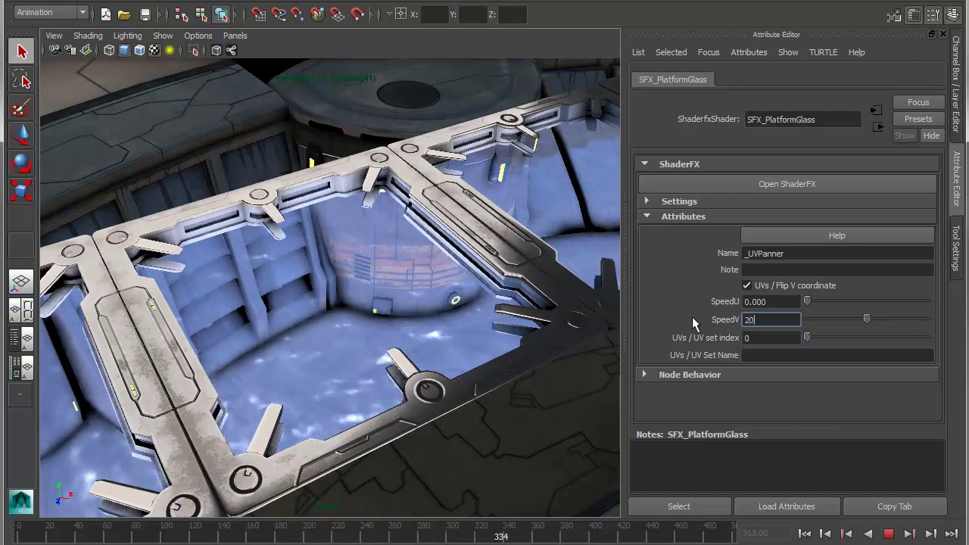
{"action": "key", "text": "Return"}
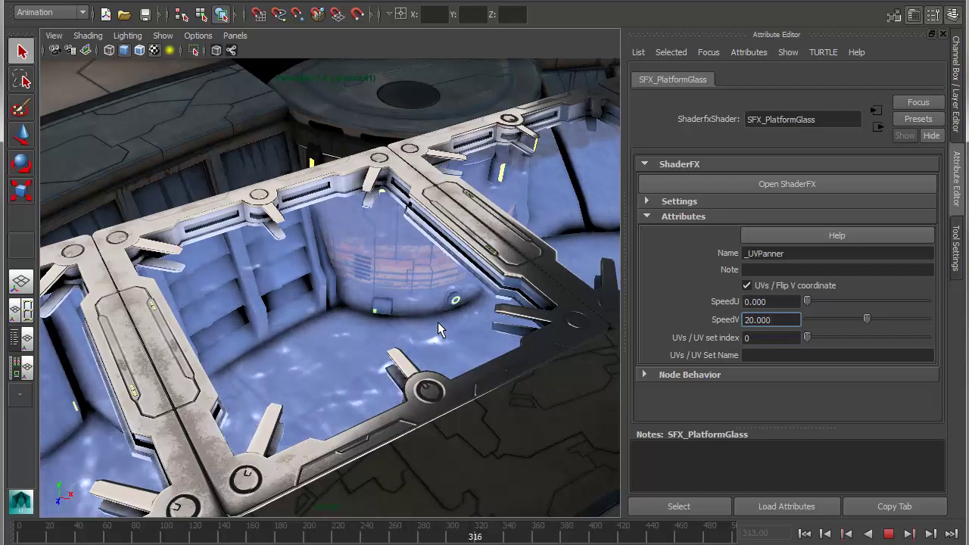
{"action": "key", "text": "Escape"}
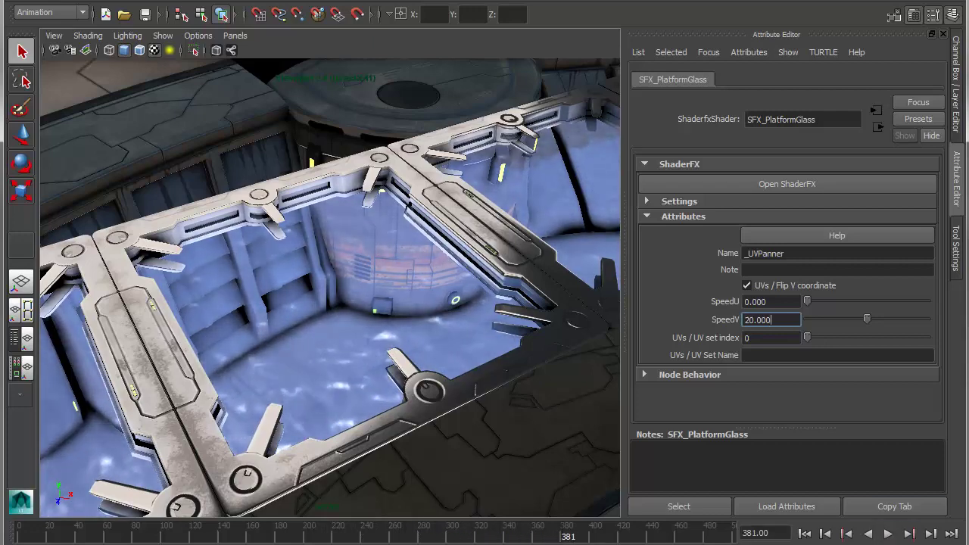
Reopen the platform glass network in ShaderFX, shift the UVPanner node away from TextureMap, and turn on Advanced Mode.
{"action": "left_click", "coordinate": [787, 184]}
{"action": "left_click_drag", "start_coordinate": [789, 13], "coordinate": [293, 13]}
{"action": "middle_click_drag", "start_coordinate": [534, 375], "coordinate": [457, 367], "text": "alt"}
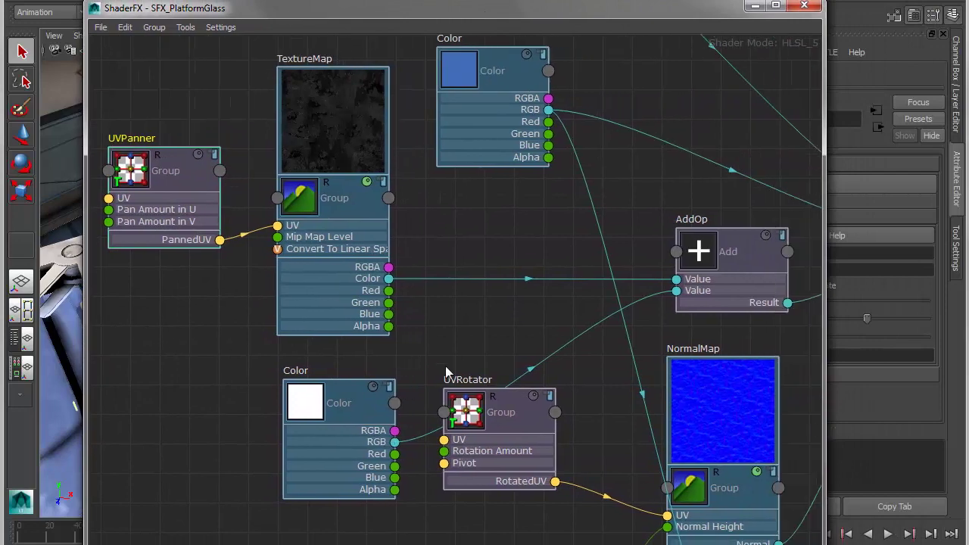
{"action": "middle_click_drag", "start_coordinate": [349, 351], "coordinate": [432, 378], "text": "alt"}
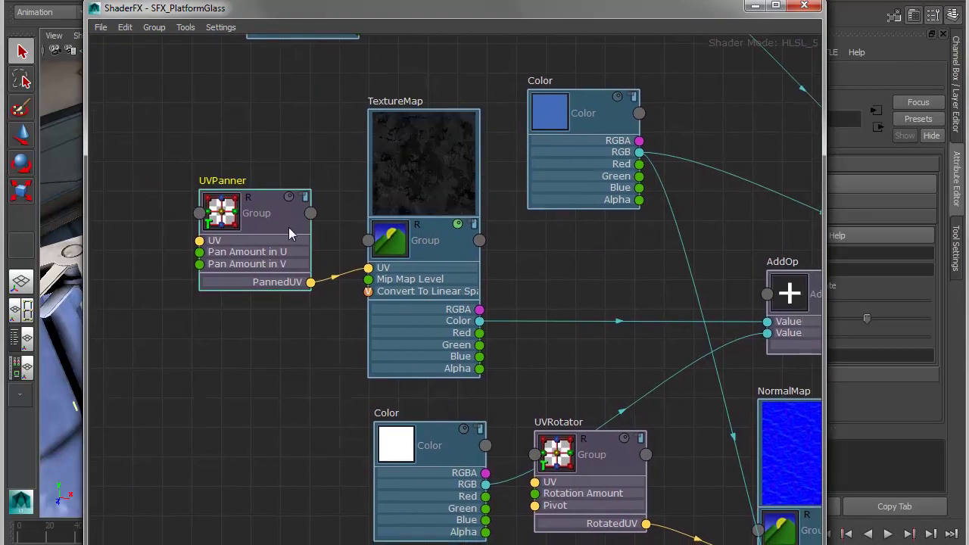
{"action": "left_click_drag", "start_coordinate": [281, 219], "coordinate": [277, 224]}
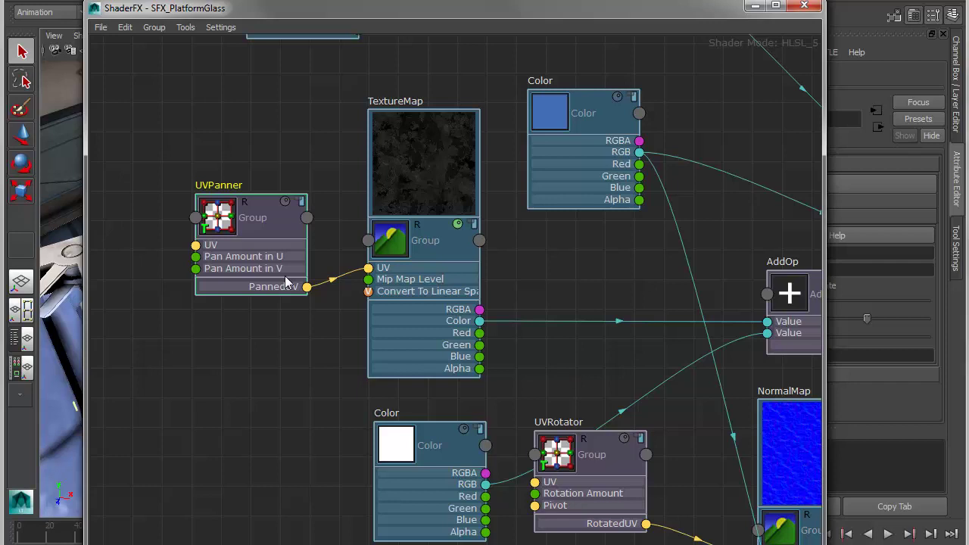
{"action": "left_click_drag", "start_coordinate": [250, 211], "coordinate": [235, 190]}
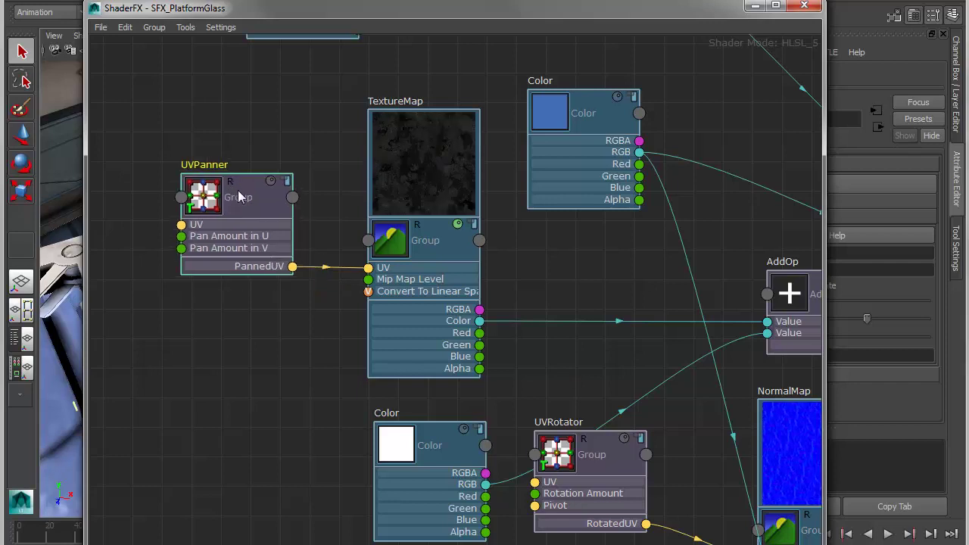
{"action": "right_click", "coordinate": [241, 194]}
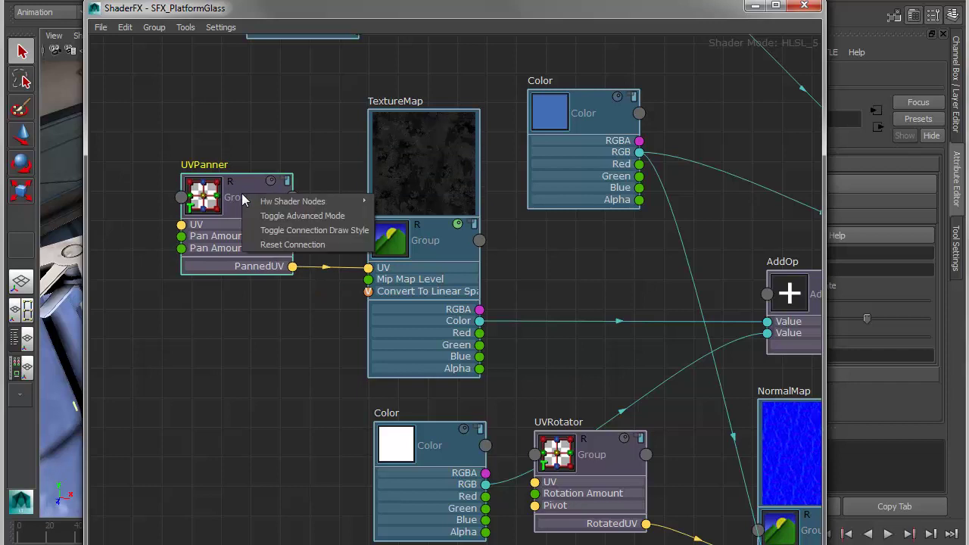
{"action": "left_click", "coordinate": [296, 216]}
{"action": "right_click", "coordinate": [287, 215]}
{"action": "left_click", "coordinate": [288, 440]}
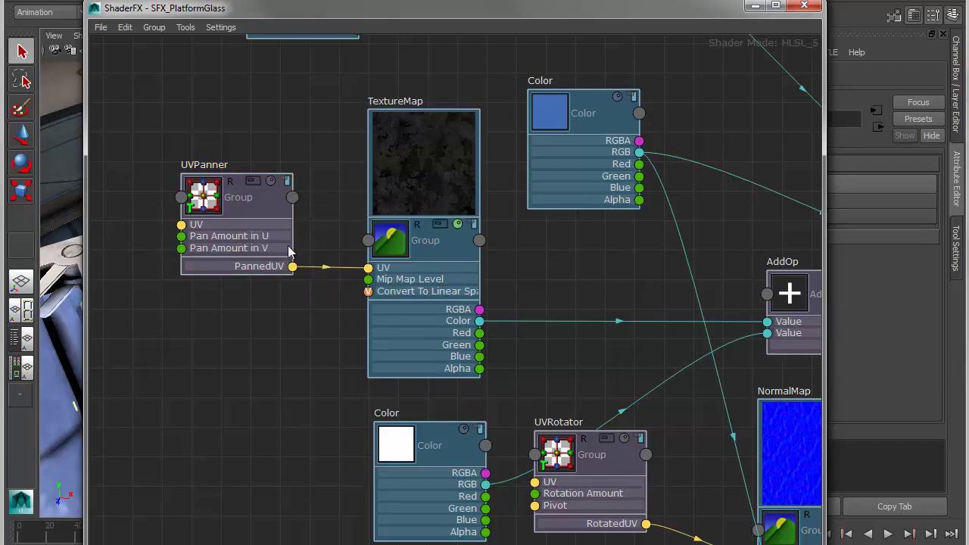
Enter the UVPanner group, examine its UVset, Time, A_if_B_empty and inner UVPanner nodes, and return to the main network.
{"action": "left_click_drag", "start_coordinate": [249, 190], "coordinate": [223, 191]}
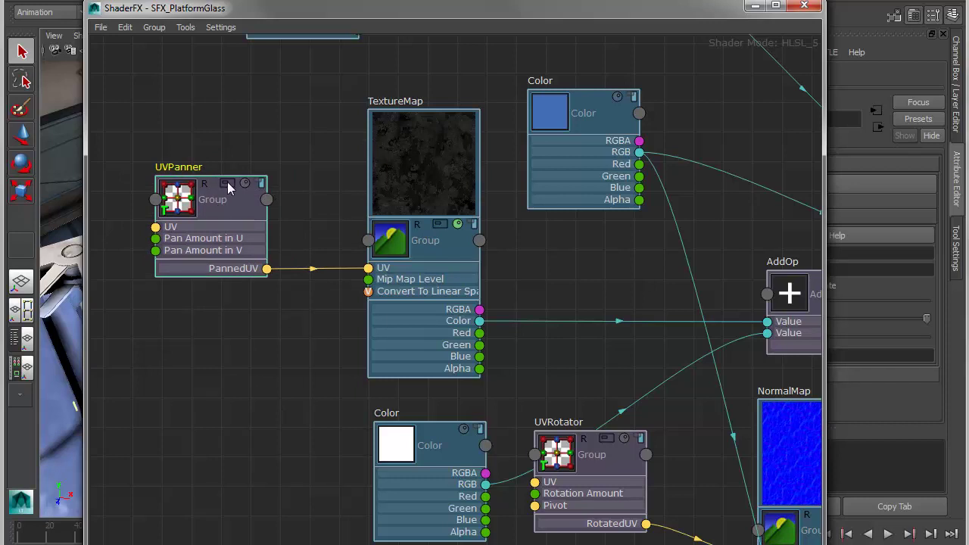
{"action": "left_click", "coordinate": [227, 183]}
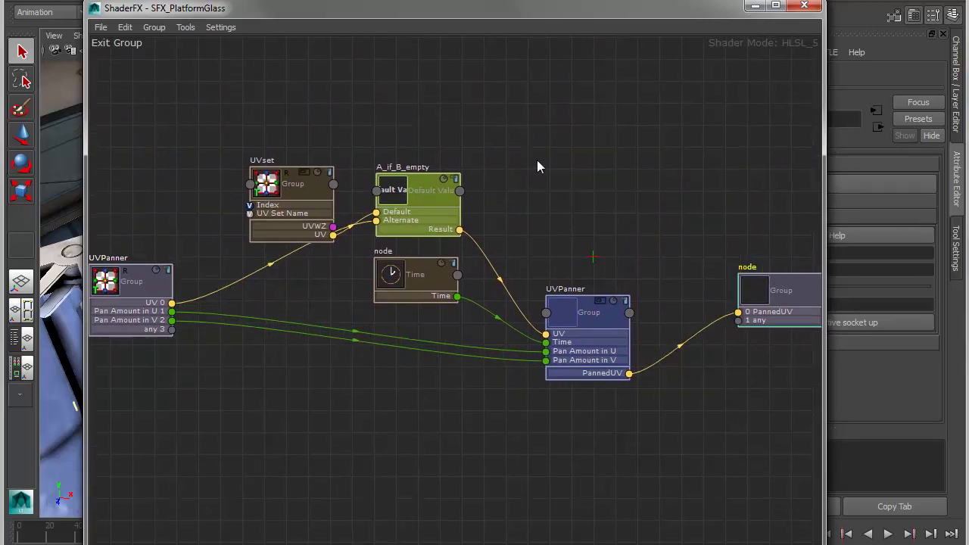
{"action": "left_click_drag", "start_coordinate": [411, 277], "coordinate": [377, 290]}
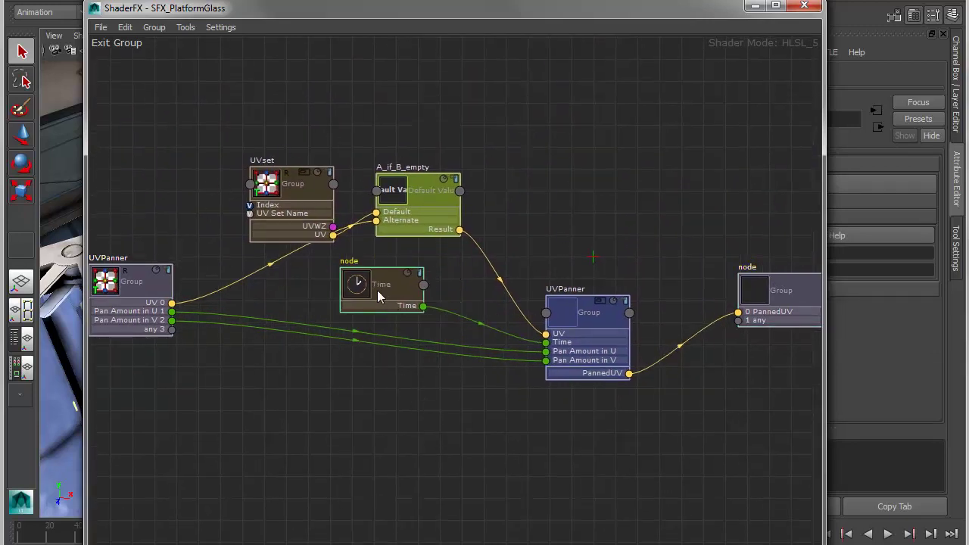
{"action": "left_click_drag", "start_coordinate": [297, 187], "coordinate": [281, 180]}
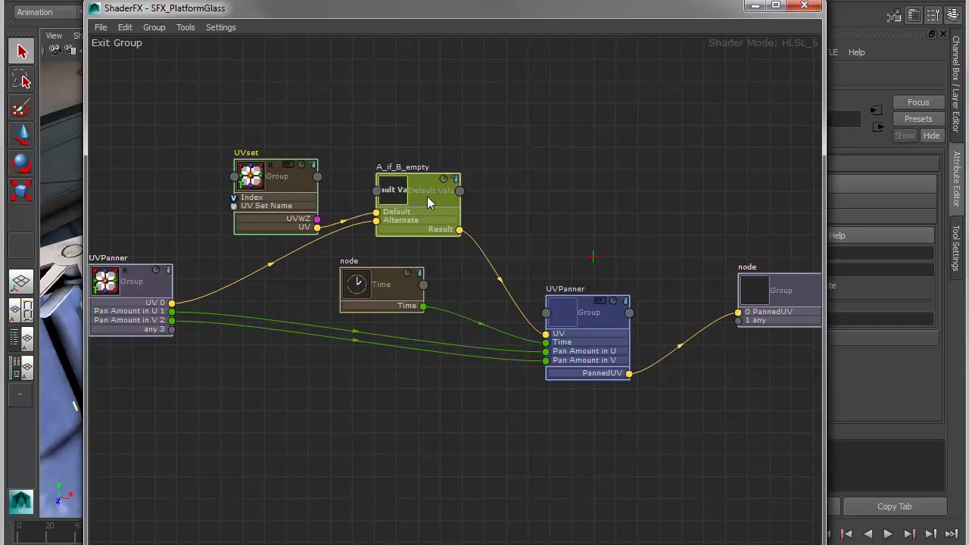
{"action": "left_click_drag", "start_coordinate": [536, 302], "coordinate": [515, 285]}
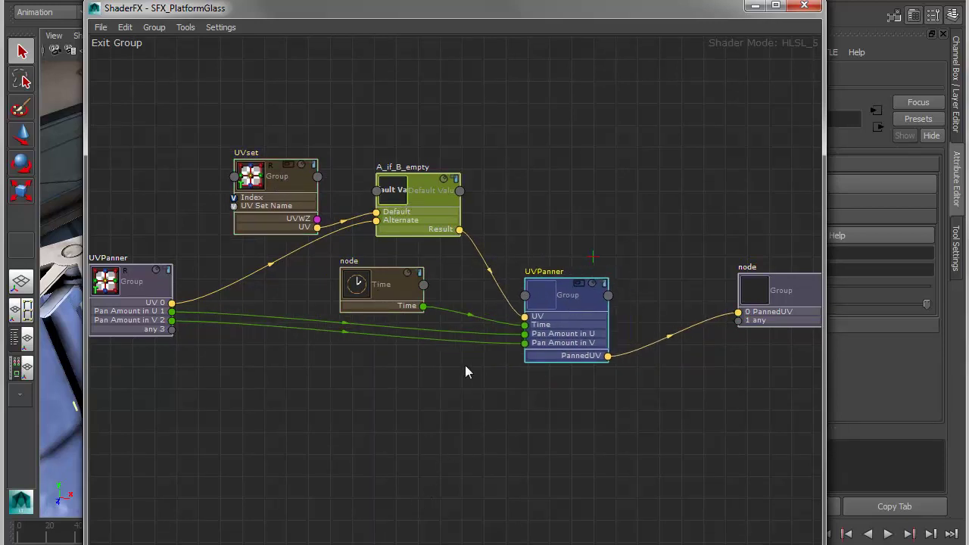
{"action": "left_click", "coordinate": [106, 43]}
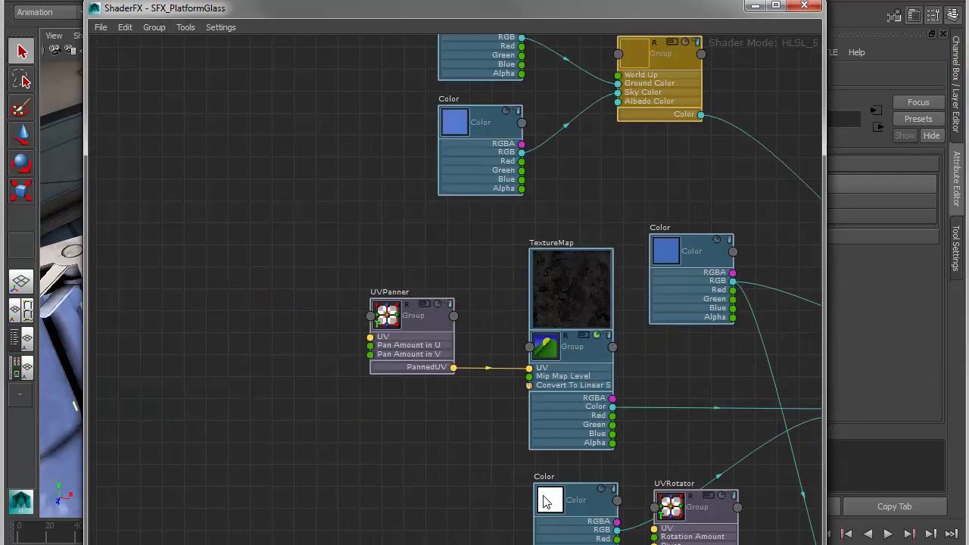
{"action": "middle_click_drag", "start_coordinate": [529, 415], "coordinate": [241, 371]}
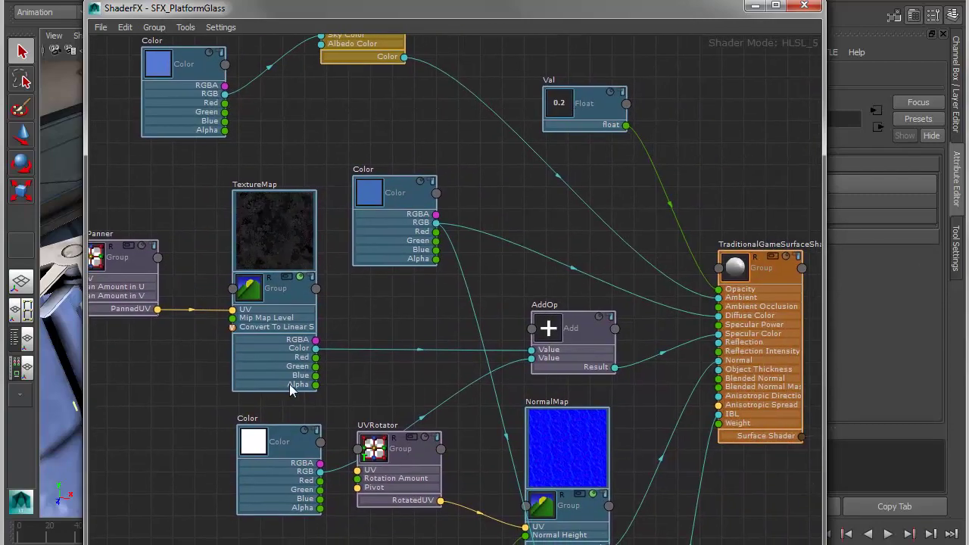
Enter the UVRotator group, examine its UVset, A_if_B_empty, Time and inner UVRotator nodes, and return to the main network.
{"action": "scroll", "coordinate": [306, 392], "scroll_direction": "up", "scroll_amount": 1}
{"action": "right_click_drag", "start_coordinate": [317, 394], "coordinate": [385, 428], "text": "alt"}
{"action": "middle_click_drag", "start_coordinate": [384, 428], "coordinate": [372, 290], "text": "alt"}
{"action": "right_click_drag", "start_coordinate": [383, 311], "coordinate": [496, 413], "text": "alt"}
{"action": "middle_click_drag", "start_coordinate": [496, 412], "coordinate": [464, 238]}
{"action": "left_click", "coordinate": [447, 219]}
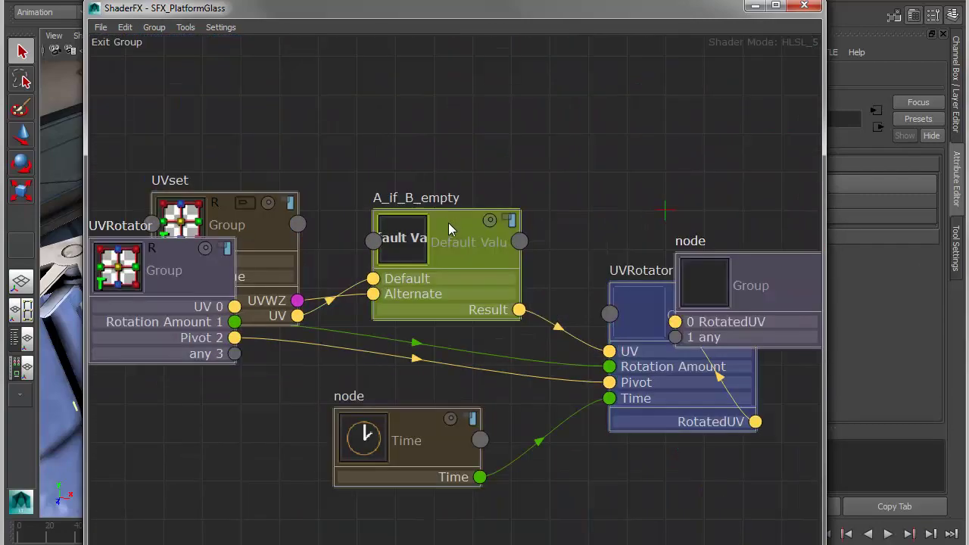
{"action": "scroll", "coordinate": [363, 344], "scroll_direction": "down", "scroll_amount": 2}
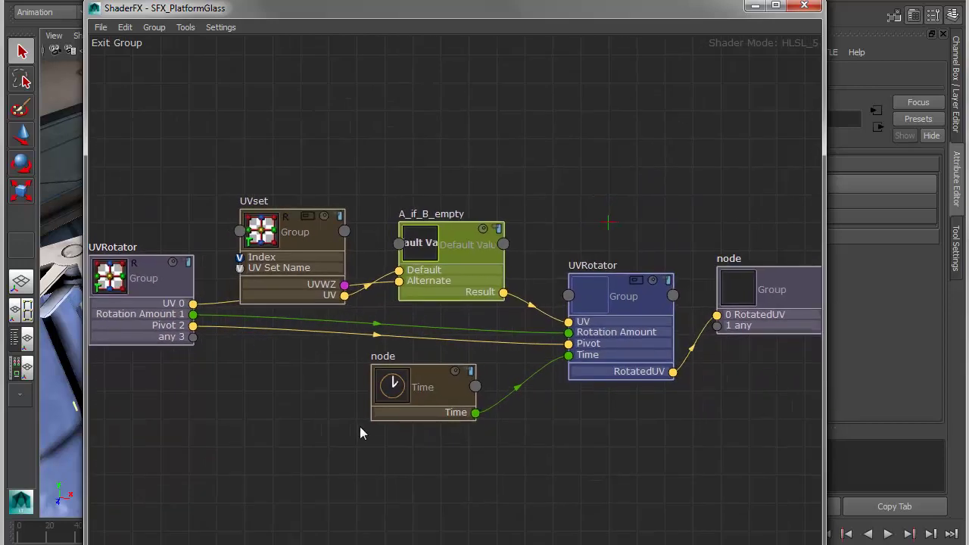
{"action": "left_click", "coordinate": [113, 43]}
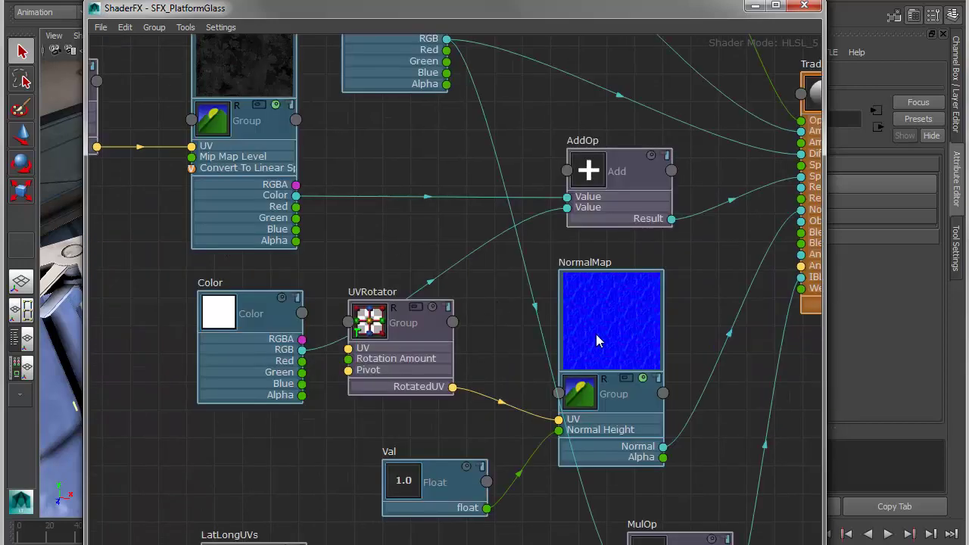
Enter the AmbientGroundSky group, examine how its vector, multiply, add and lerp nodes blend the colors, and return to the main network.
{"action": "middle_click_drag", "start_coordinate": [596, 334], "coordinate": [332, 455]}
{"action": "middle_click_drag", "start_coordinate": [390, 200], "coordinate": [445, 483]}
{"action": "middle_click_drag", "start_coordinate": [321, 336], "coordinate": [597, 448]}
{"action": "scroll", "coordinate": [414, 331], "scroll_direction": "up", "scroll_amount": 2}
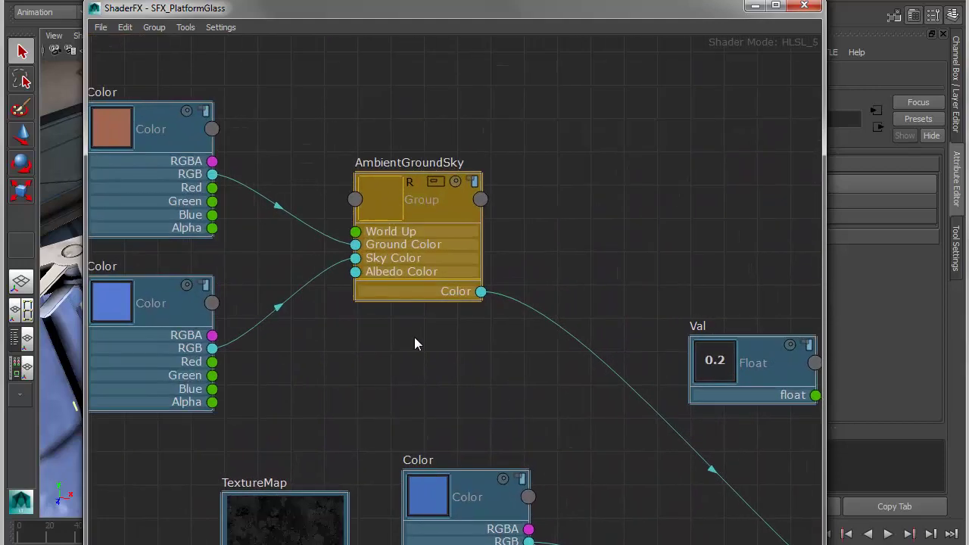
{"action": "double_click", "coordinate": [446, 193]}
{"action": "scroll", "coordinate": [465, 288], "scroll_direction": "down", "scroll_amount": 2}
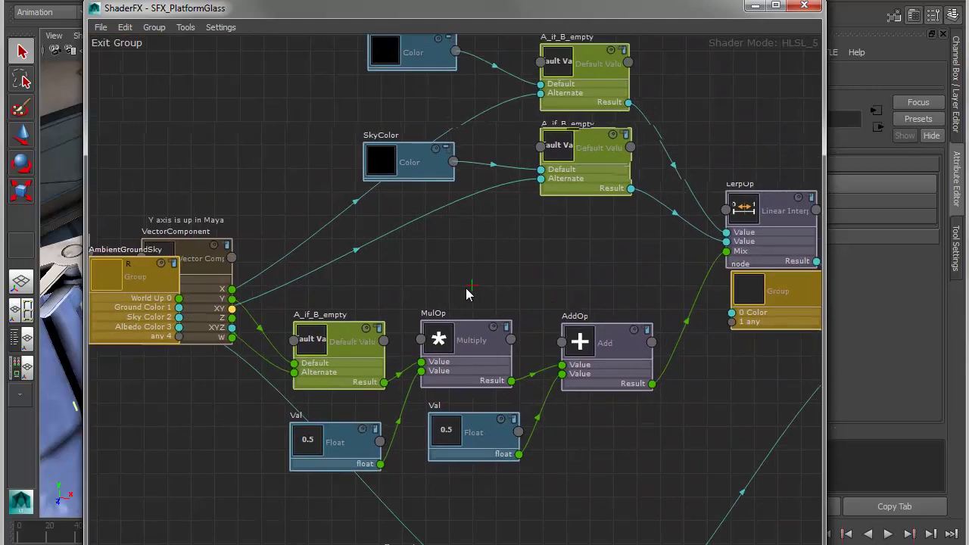
{"action": "scroll", "coordinate": [467, 303], "scroll_direction": "up", "scroll_amount": 2}
{"action": "middle_click_drag", "start_coordinate": [468, 308], "coordinate": [535, 246]}
{"action": "scroll", "coordinate": [545, 270], "scroll_direction": "up", "scroll_amount": 1}
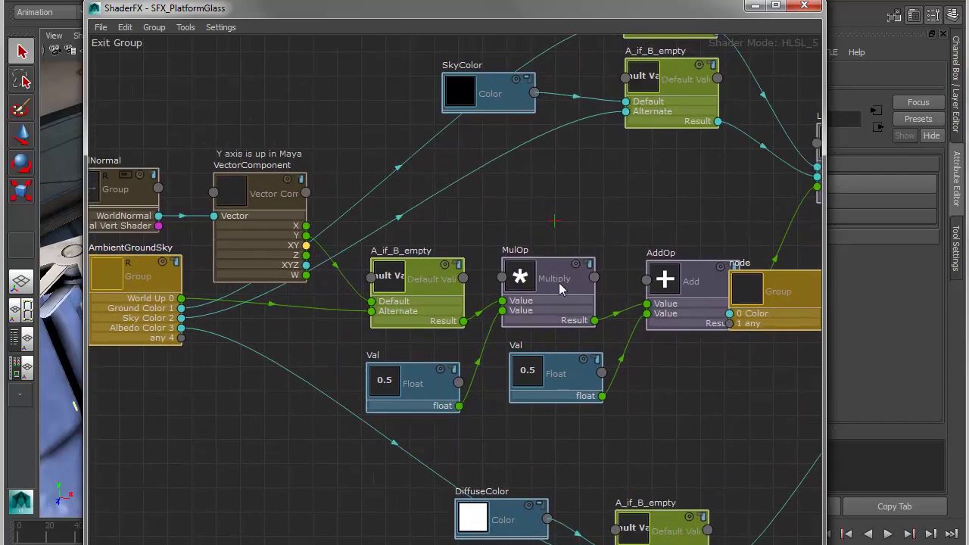
{"action": "left_click_drag", "start_coordinate": [558, 279], "coordinate": [553, 259]}
{"action": "key", "text": "f"}
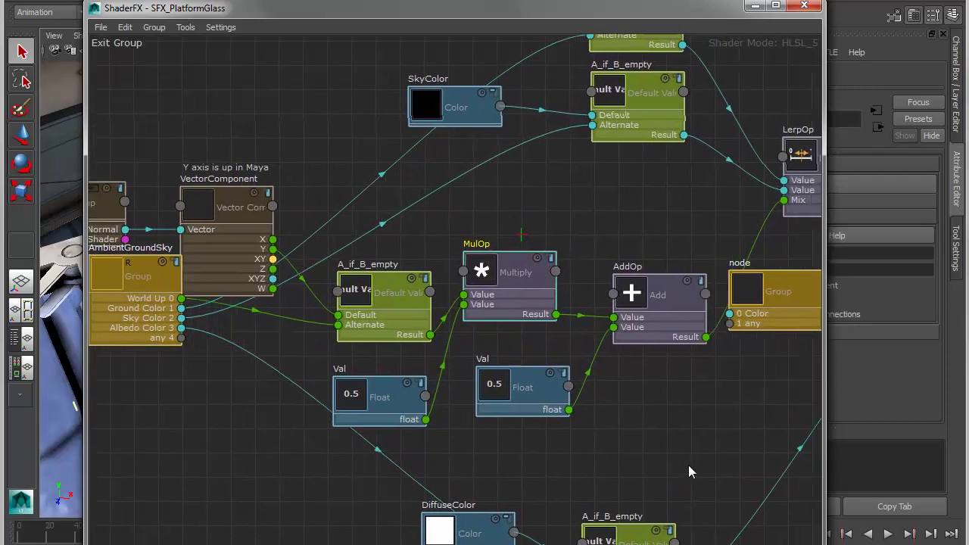
{"action": "scroll", "coordinate": [666, 389], "scroll_direction": "down", "scroll_amount": 1}
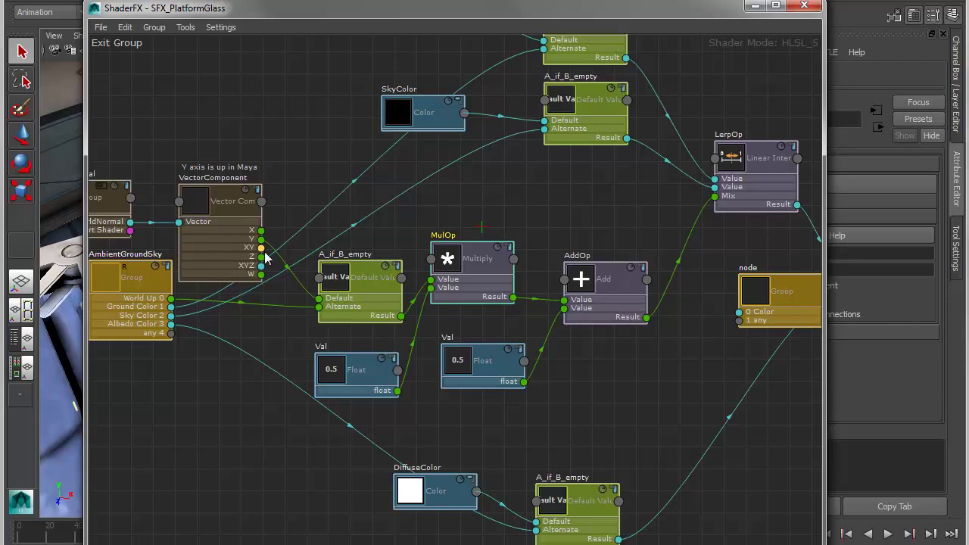
{"action": "left_click", "coordinate": [120, 43]}
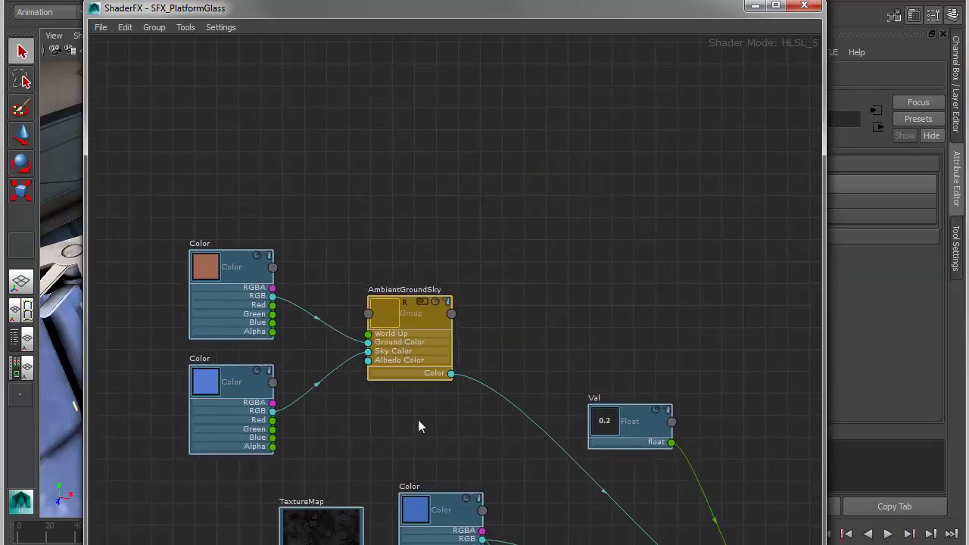
Examine the AmbientGroundSky node with its two Color inputs and review the available group and graph export commands.
{"action": "middle_click_drag", "start_coordinate": [417, 426], "coordinate": [469, 380]}
{"action": "scroll", "coordinate": [514, 390], "scroll_direction": "up", "scroll_amount": 2}
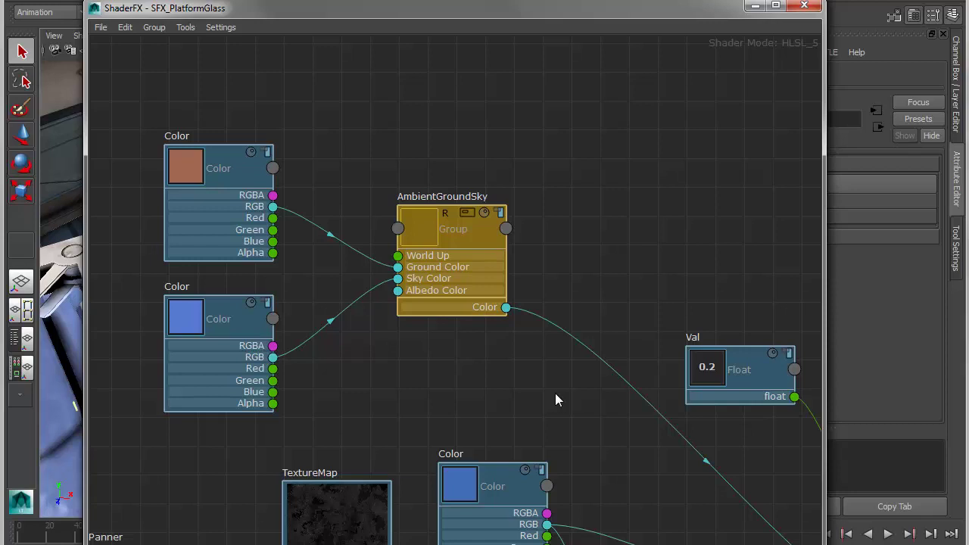
{"action": "left_click_drag", "start_coordinate": [440, 267], "coordinate": [471, 280]}
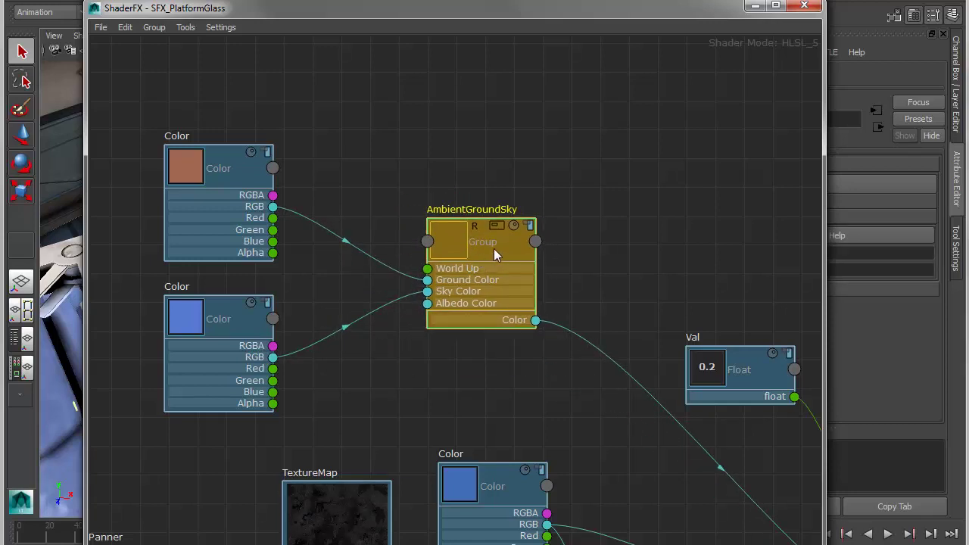
{"action": "mouse_move", "coordinate": [494, 247]}
{"action": "left_mouse_down"}
{"action": "mouse_move", "coordinate": [485, 256]}
{"action": "mouse_move", "coordinate": [481, 236]}
{"action": "left_mouse_up"}
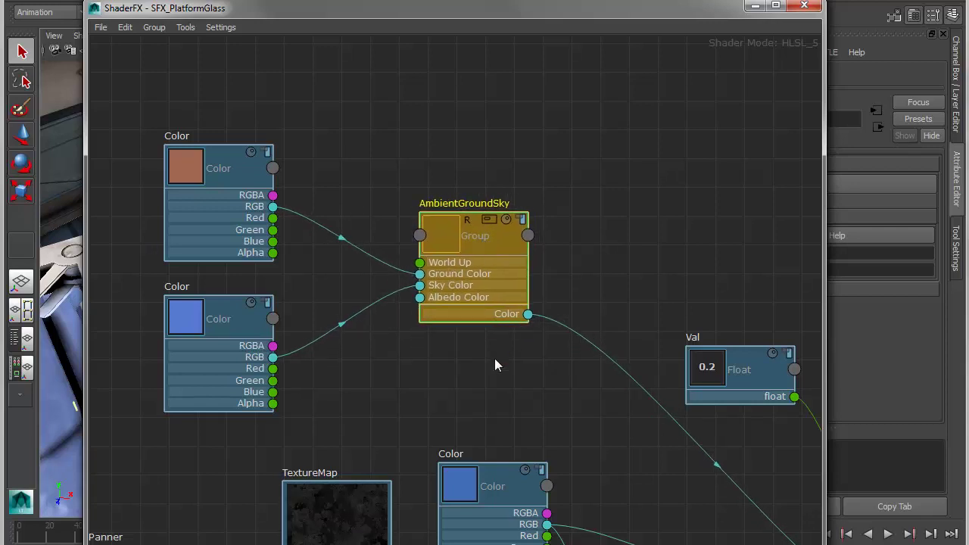
{"action": "left_click", "coordinate": [154, 28]}
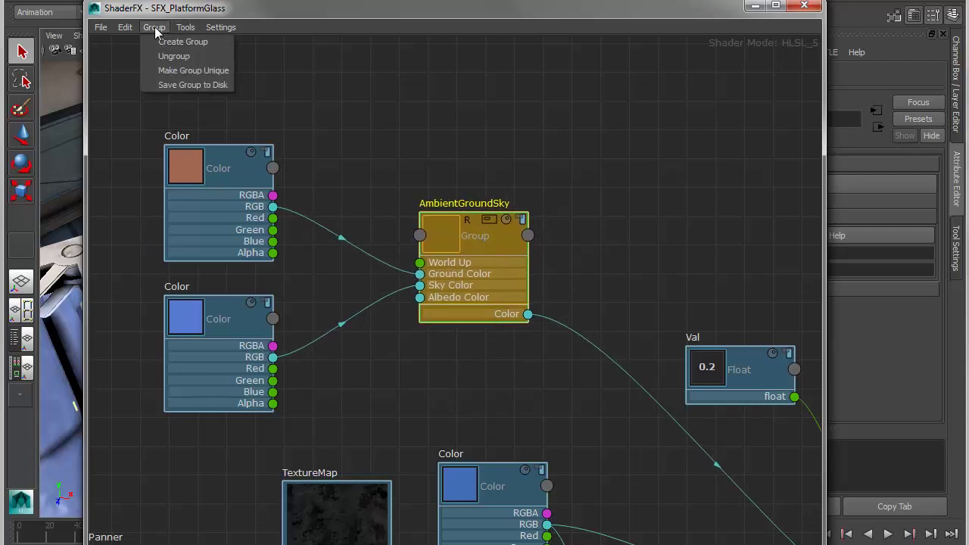
{"action": "mouse_move", "coordinate": [136, 23]}
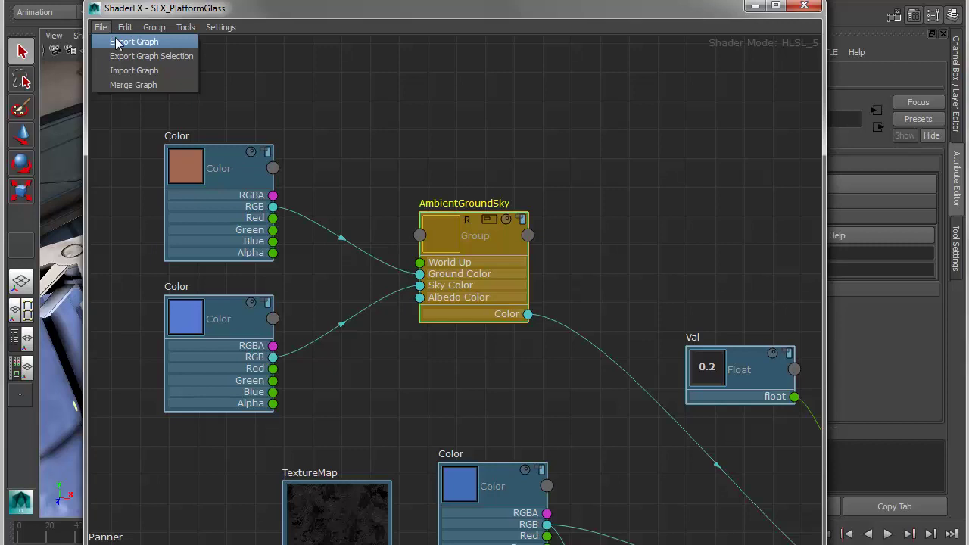
{"action": "left_click", "coordinate": [511, 119]}
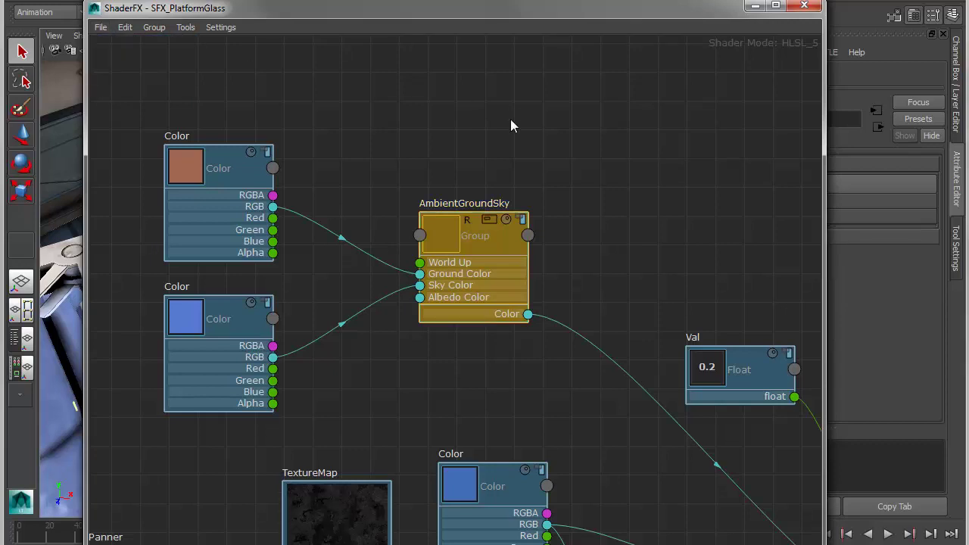
{"action": "left_click_drag", "start_coordinate": [487, 225], "coordinate": [460, 236]}
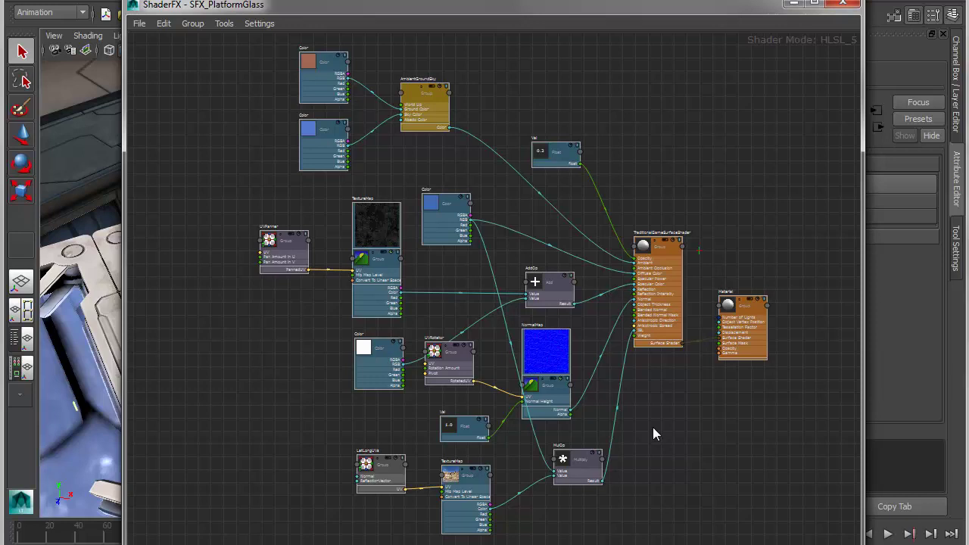
Select the Material node, move the ShaderFX window aside, and bring the node's HwShader export settings into view.
{"action": "scroll", "coordinate": [660, 432], "scroll_direction": "up", "scroll_amount": 5}
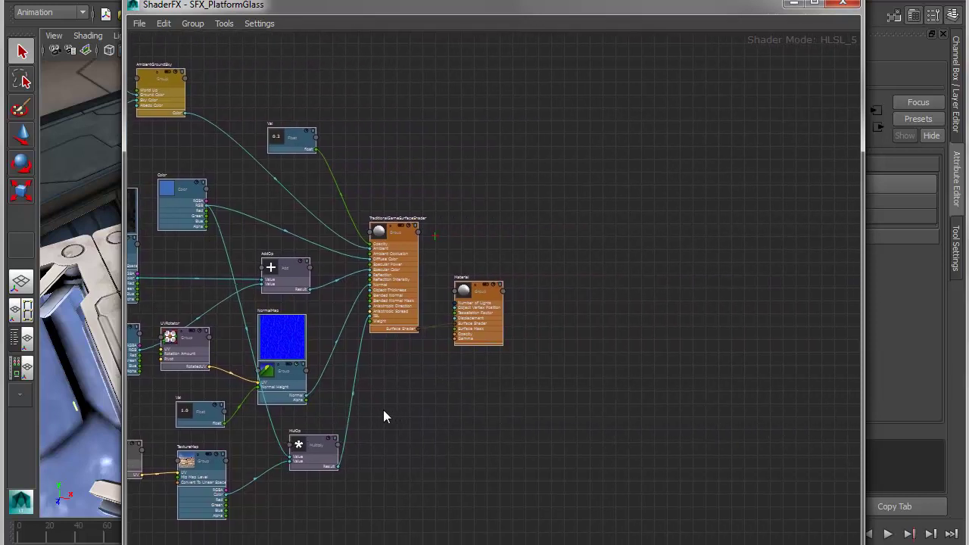
{"action": "scroll", "coordinate": [584, 455], "scroll_direction": "up", "scroll_amount": 1}
{"action": "middle_click_drag", "start_coordinate": [621, 463], "coordinate": [575, 510], "text": "alt"}
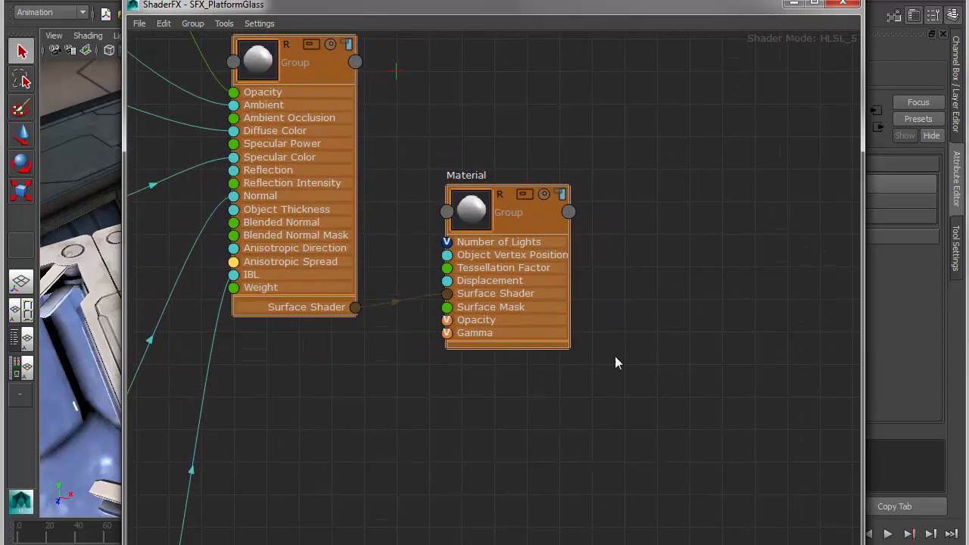
{"action": "middle_click_drag", "start_coordinate": [327, 256], "coordinate": [347, 298], "text": "alt"}
{"action": "left_click", "coordinate": [533, 260]}
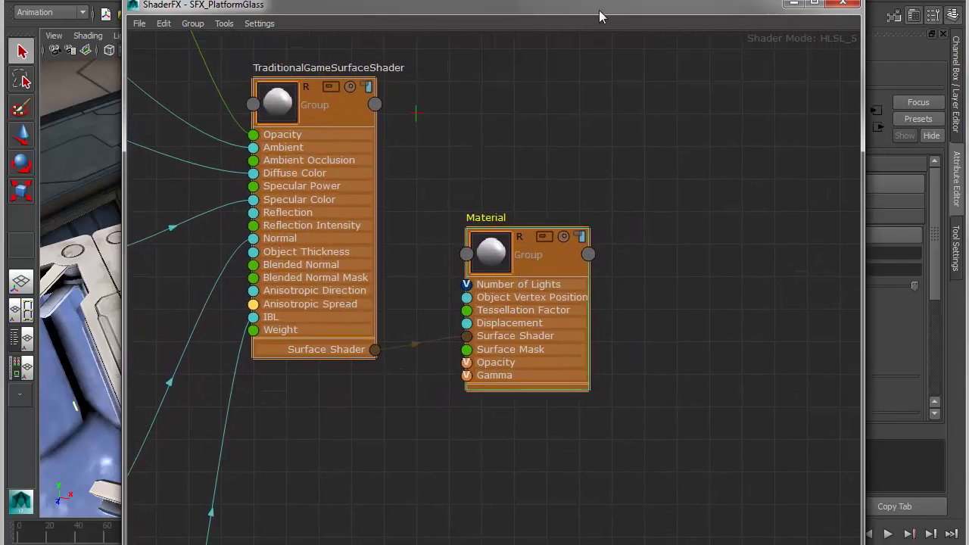
{"action": "left_click_drag", "start_coordinate": [599, 10], "coordinate": [147, 21]}
{"action": "left_click_drag", "start_coordinate": [937, 249], "coordinate": [934, 346]}
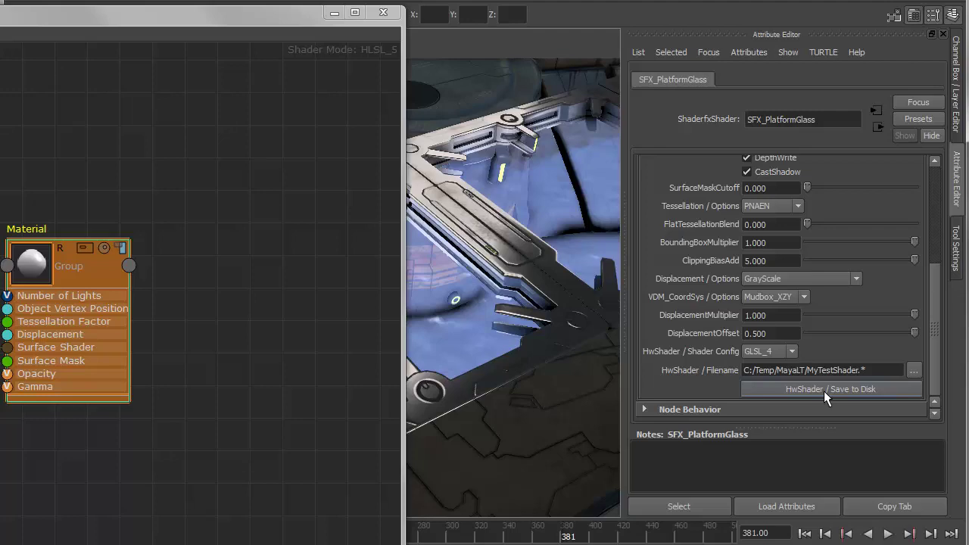
Set the HwShader export file to TEST on the Desktop and choose GLSL_4 as the shader config.
{"action": "left_click", "coordinate": [911, 371]}
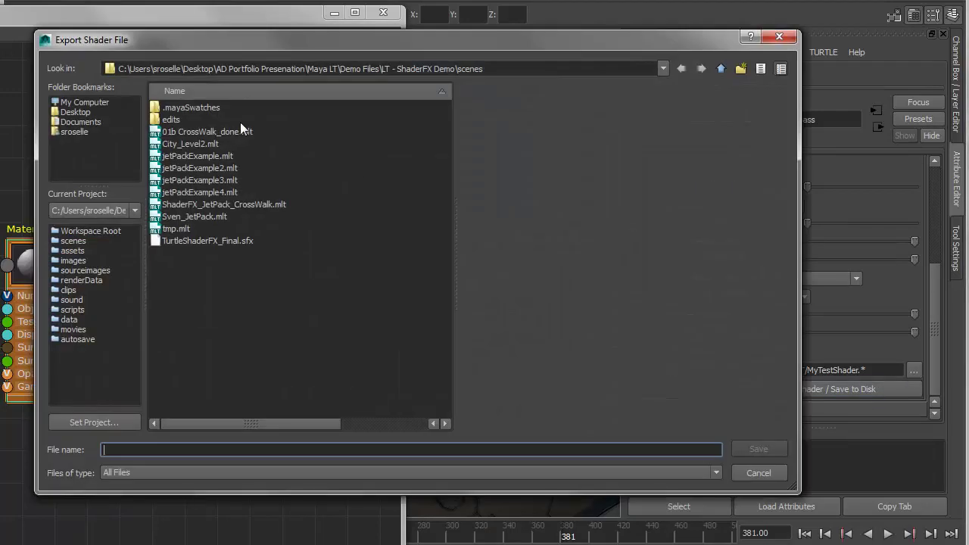
{"action": "left_click", "coordinate": [72, 112]}
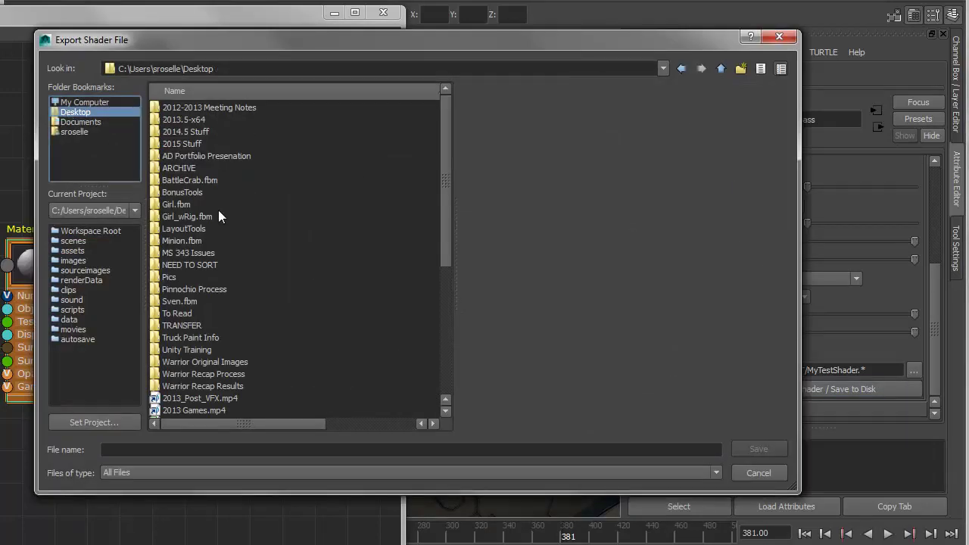
{"action": "left_click", "coordinate": [160, 451]}
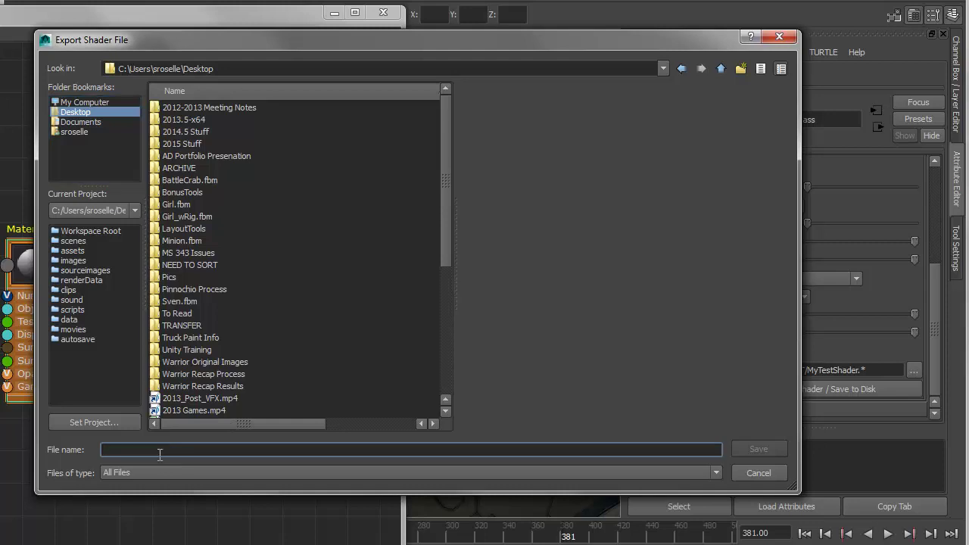
{"action": "type", "text": "TEST"}
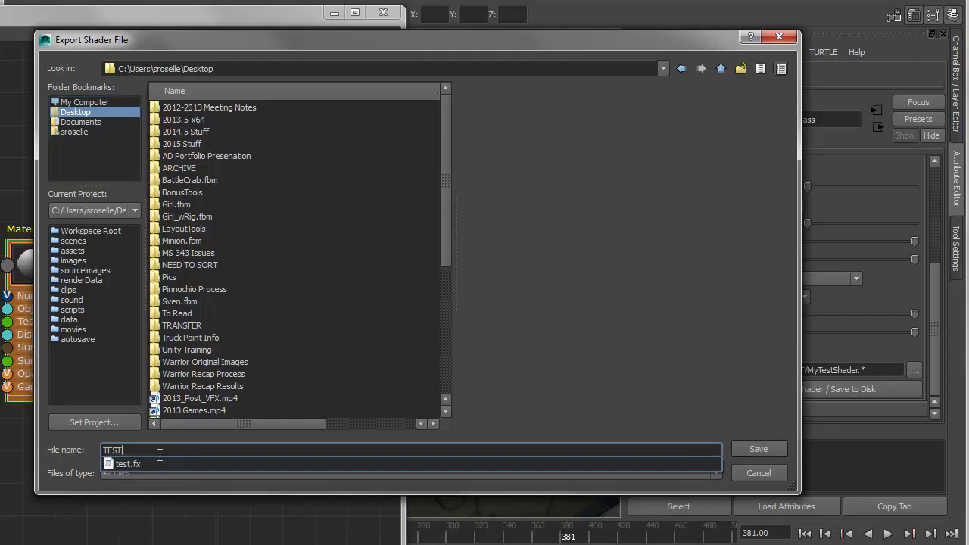
{"action": "left_click", "coordinate": [709, 443]}
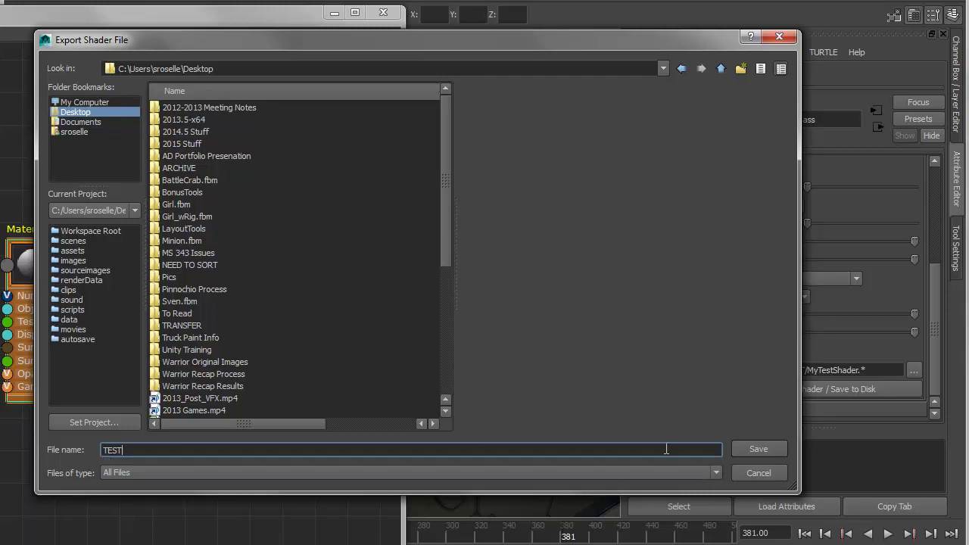
{"action": "left_click", "coordinate": [746, 448]}
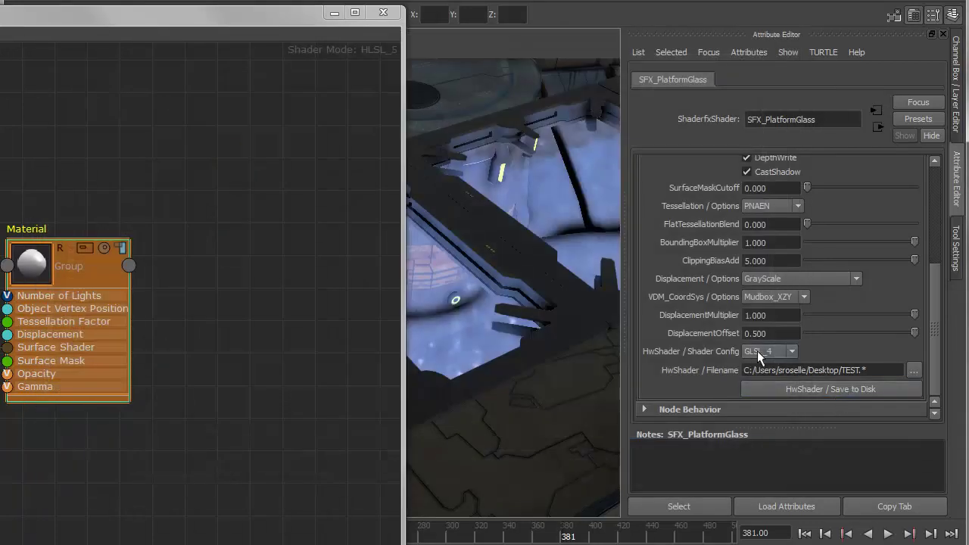
{"action": "left_click", "coordinate": [757, 351]}
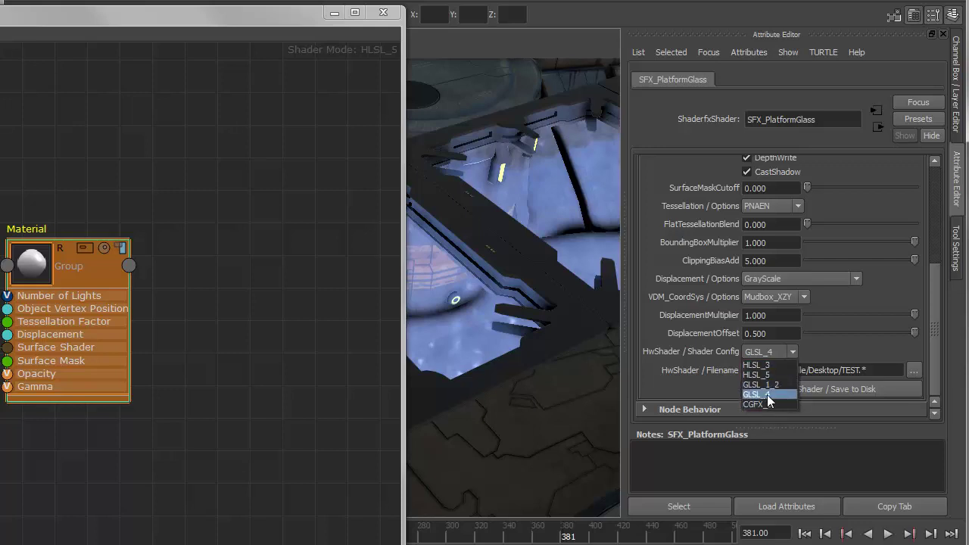
{"action": "left_click", "coordinate": [770, 392]}
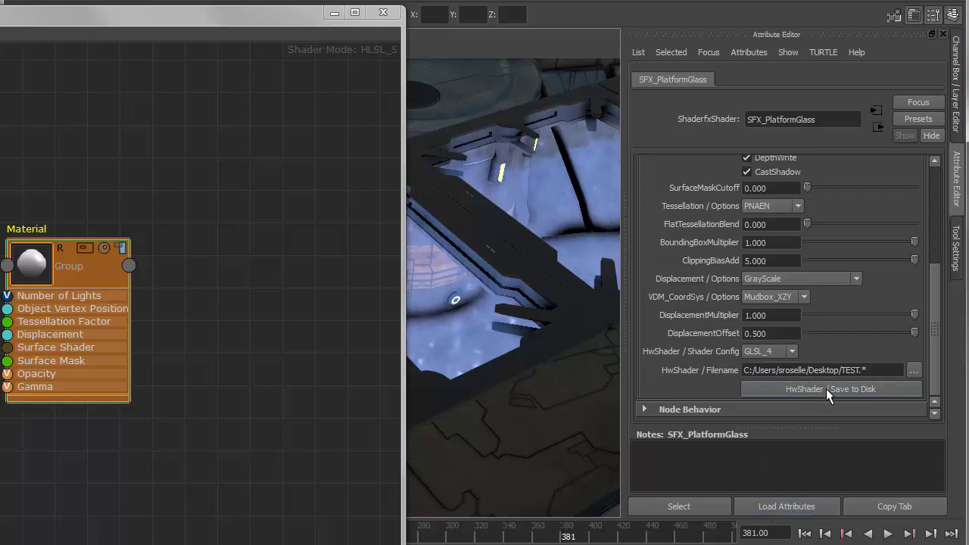
Change the HwShader config to HLSL_3, save the hardware shader to disk, and close the ShaderFX window.
{"action": "left_click", "coordinate": [785, 351]}
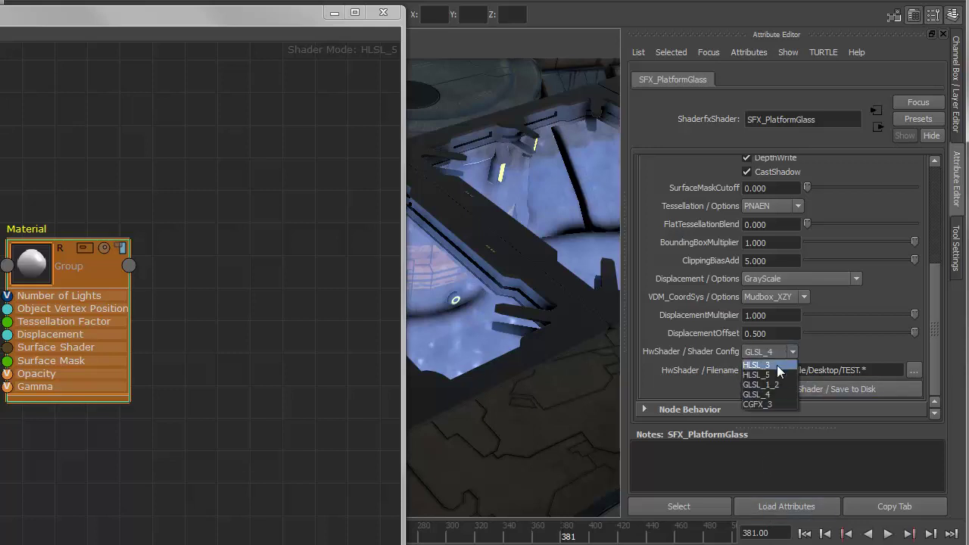
{"action": "left_click", "coordinate": [777, 364]}
{"action": "left_click", "coordinate": [783, 351]}
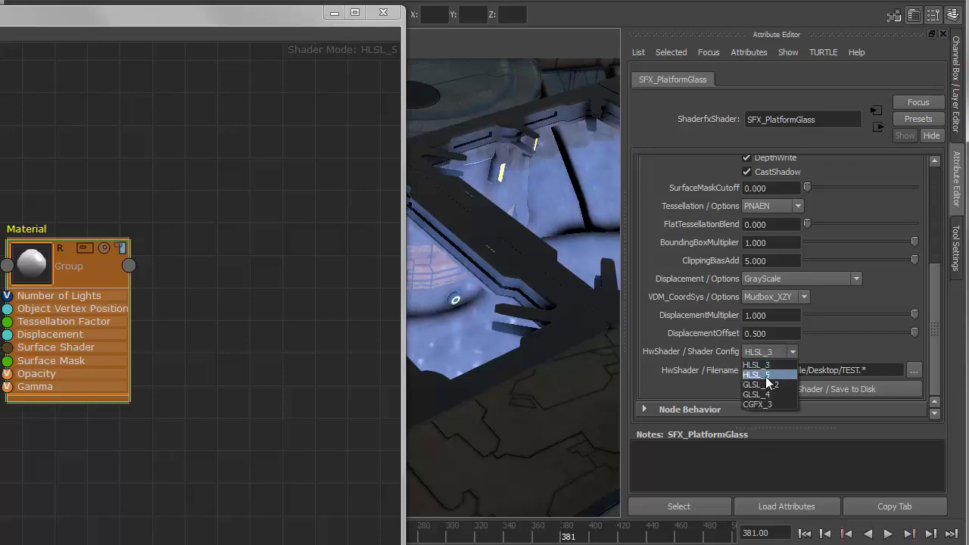
{"action": "left_click", "coordinate": [842, 426]}
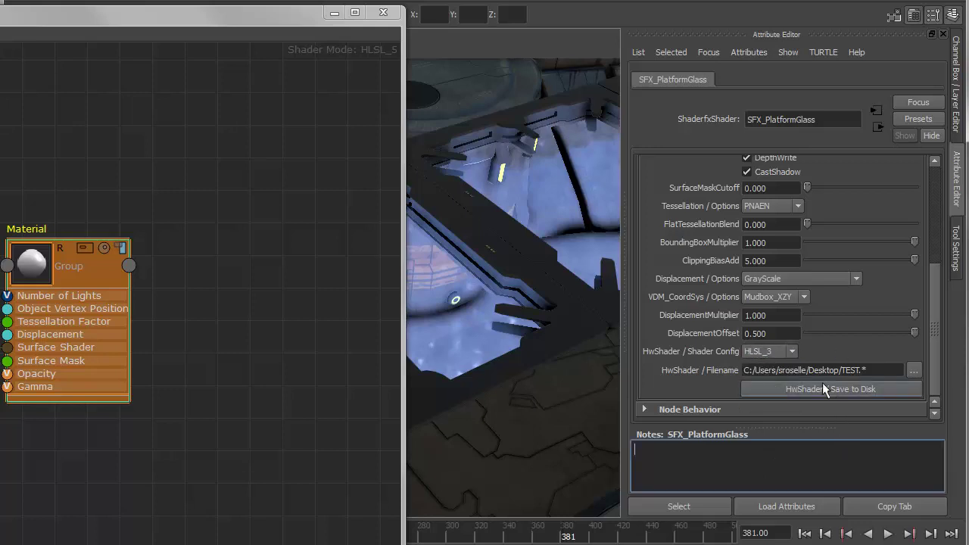
{"action": "left_click", "coordinate": [823, 385]}
{"action": "left_click_drag", "start_coordinate": [114, 21], "coordinate": [541, 11]}
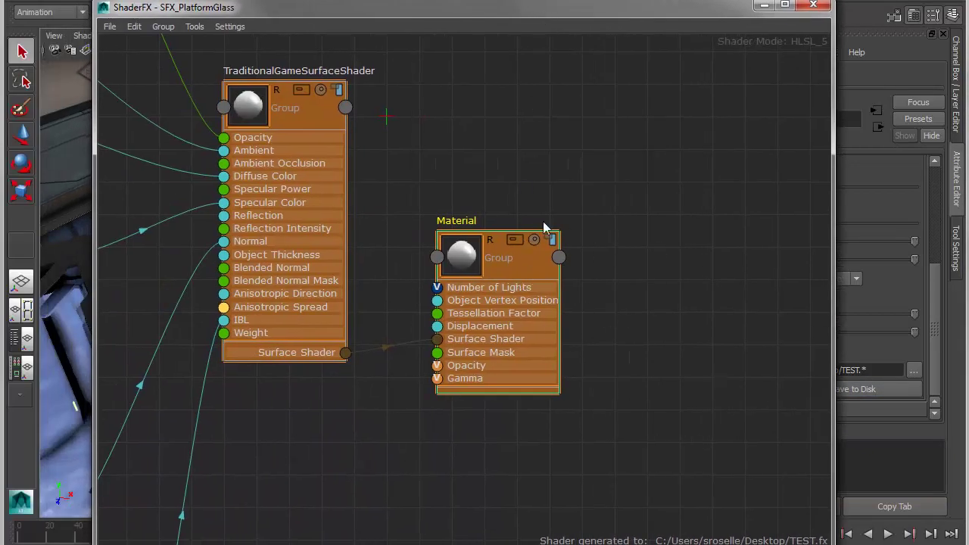
{"action": "left_click", "coordinate": [813, 5]}
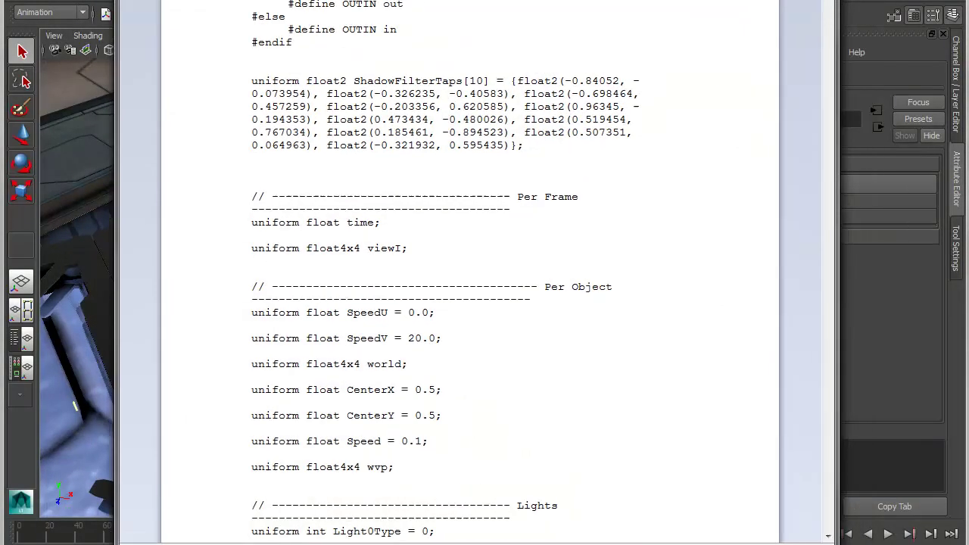
Arrange the TEST.glsl and test.fx WordPad windows side by side to compare the exported shader code.
{"action": "left_click_drag", "start_coordinate": [477, 0], "coordinate": [267, 11]}
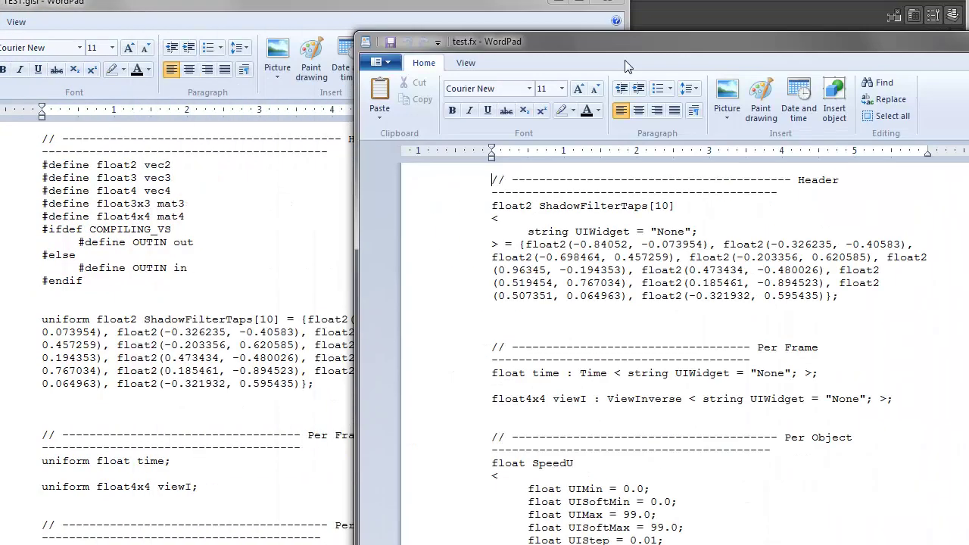
{"action": "left_click_drag", "start_coordinate": [615, 29], "coordinate": [650, 8]}
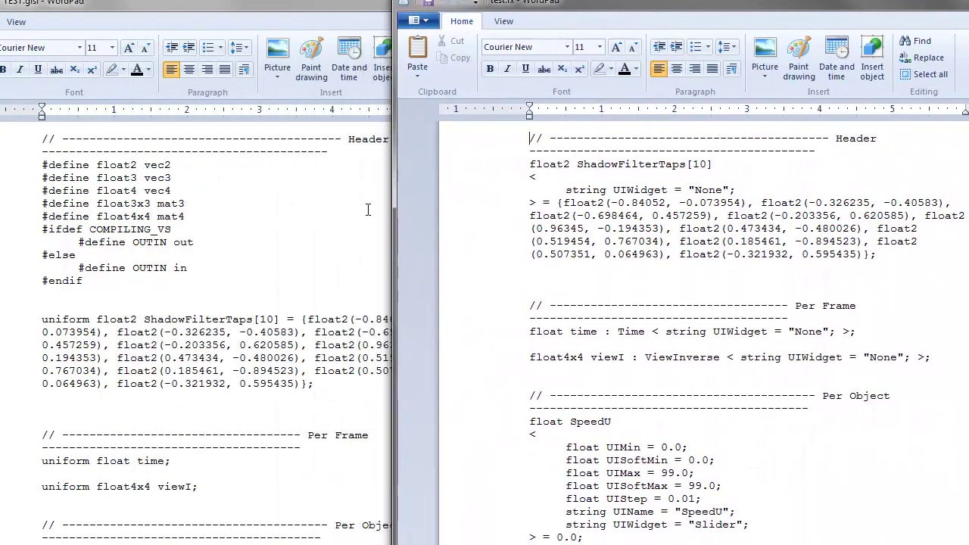
Compare the exported code in TEST.glsl with test.fx, examining the header, per-frame and per-object sections.
{"action": "left_click", "coordinate": [290, 214]}
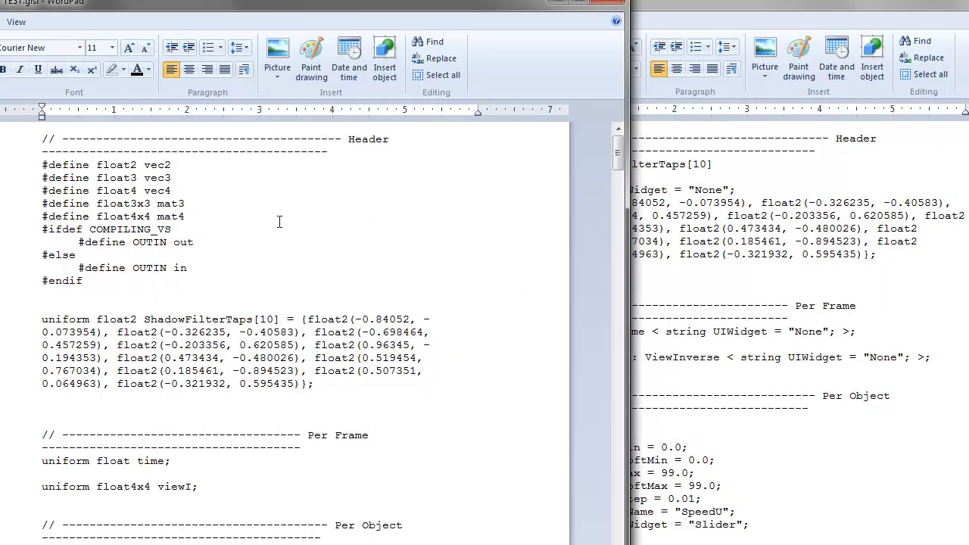
{"action": "scroll", "coordinate": [279, 222], "scroll_direction": "down", "scroll_amount": 6}
{"action": "scroll", "coordinate": [279, 221], "scroll_direction": "up", "scroll_amount": 6}
{"action": "left_click", "coordinate": [748, 240]}
{"action": "key", "text": "ctrl+Home"}
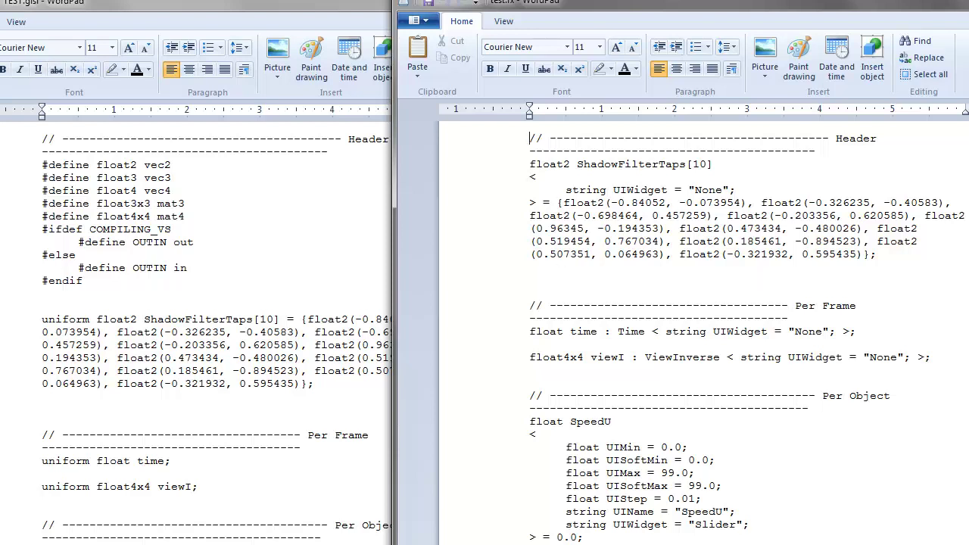
Close the test.fx and TEST.glsl WordPad windows and return to the Maya scene.
{"action": "key", "text": "alt+F4"}
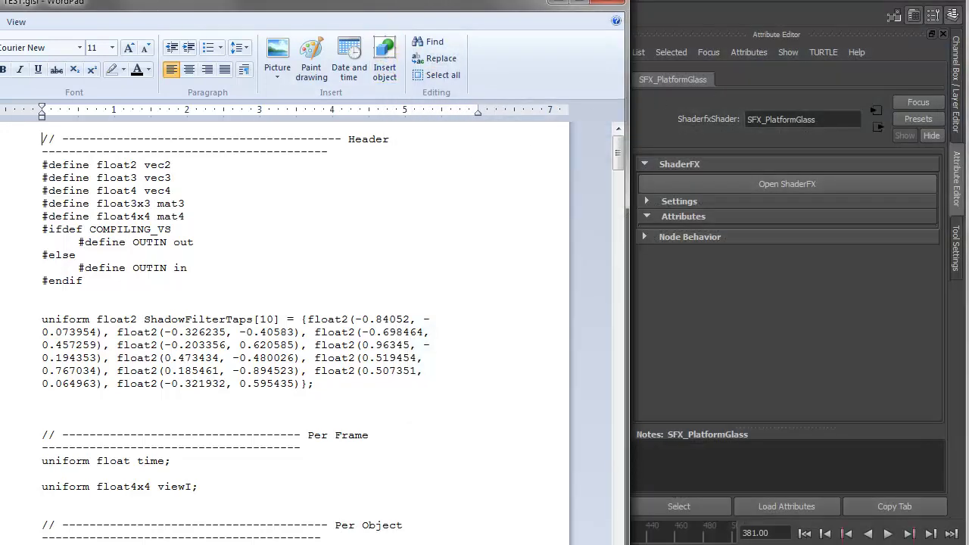
{"action": "left_click_drag", "start_coordinate": [170, 2], "coordinate": [437, 51]}
{"action": "left_click", "coordinate": [876, 47]}
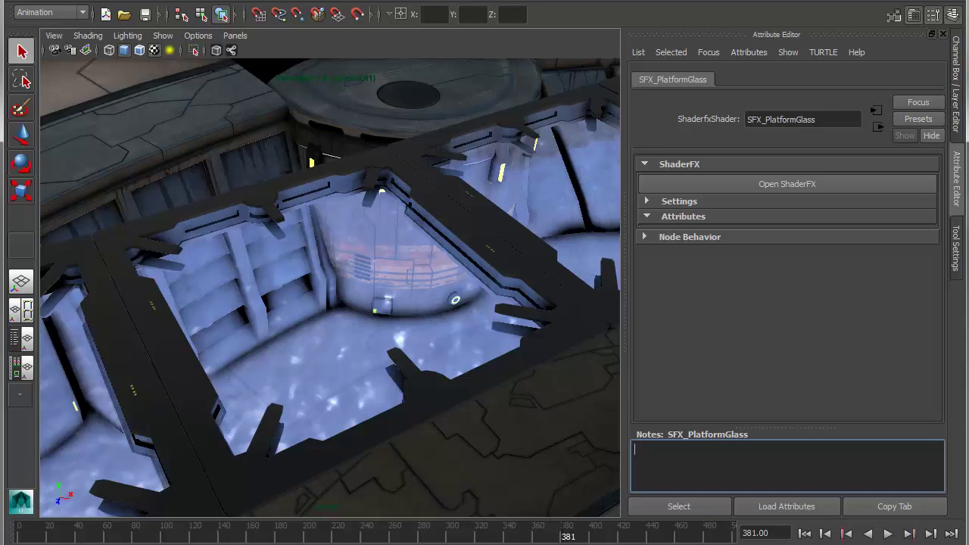
Examine the finished scene from the glass platforms across the arena to the character and the green crystal.
{"action": "right_click_drag", "start_coordinate": [467, 333], "coordinate": [321, 325], "text": "alt"}
{"action": "left_click_drag", "start_coordinate": [321, 324], "coordinate": [310, 299], "text": "alt"}
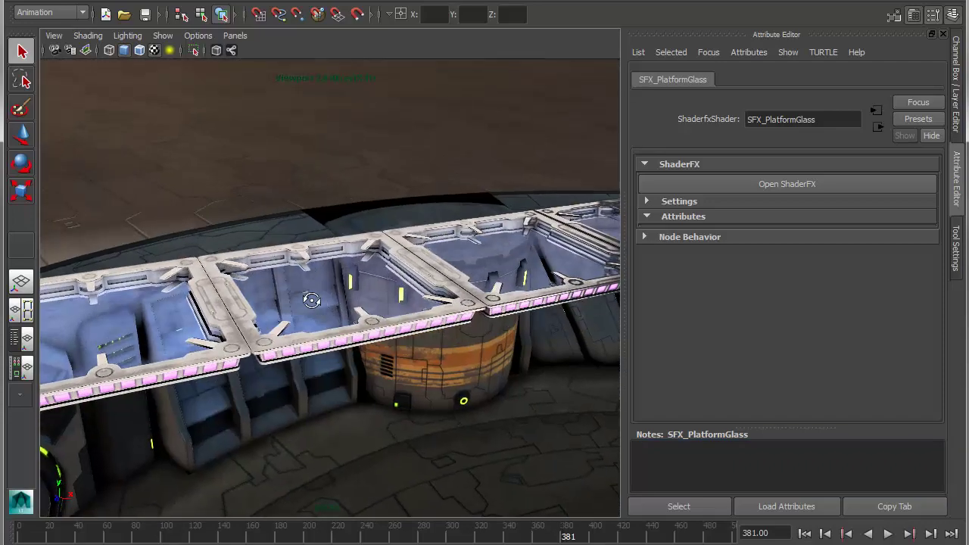
{"action": "right_click_drag", "start_coordinate": [309, 299], "coordinate": [333, 358], "text": "alt"}
{"action": "middle_click_drag", "start_coordinate": [333, 359], "coordinate": [235, 189], "text": "alt"}
{"action": "right_click_drag", "start_coordinate": [424, 287], "coordinate": [295, 302], "text": "alt"}
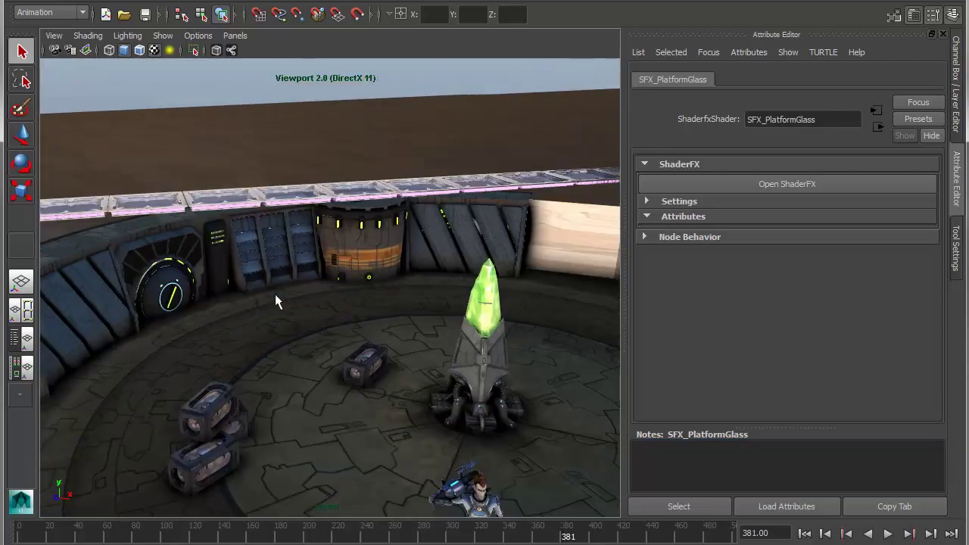
{"action": "left_click_drag", "start_coordinate": [295, 302], "coordinate": [268, 287], "text": "alt"}
{"action": "right_click_drag", "start_coordinate": [268, 287], "coordinate": [326, 308], "text": "alt"}
{"action": "middle_click_drag", "start_coordinate": [327, 308], "coordinate": [325, 259], "text": "alt"}
{"action": "right_click_drag", "start_coordinate": [324, 259], "coordinate": [334, 305], "text": "alt"}
{"action": "middle_click_drag", "start_coordinate": [335, 304], "coordinate": [342, 299], "text": "alt"}
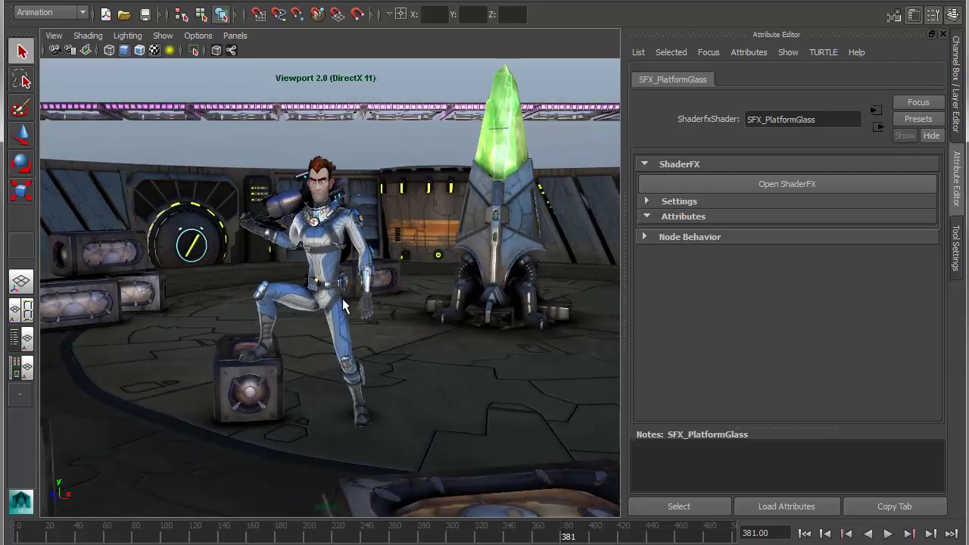